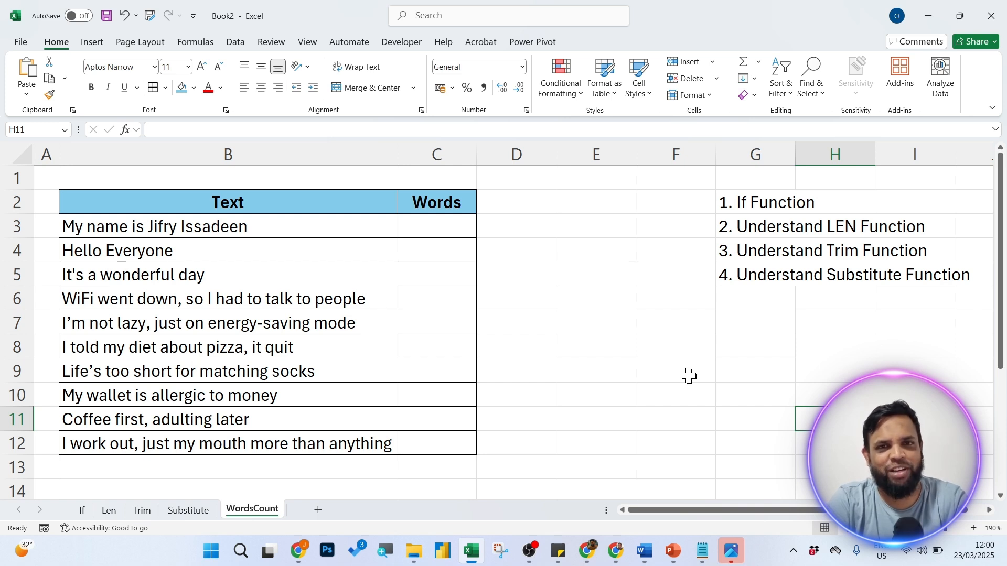
Enter the formula =COUNTWORDS(B3) in cell C3 of the Words column.
click(517, 226)
key(Left)
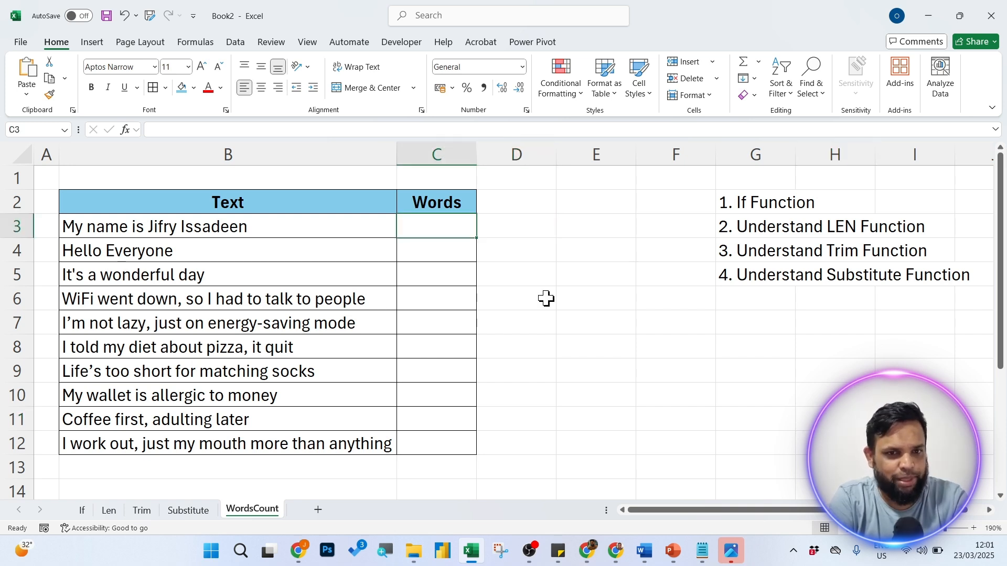
text(=co)
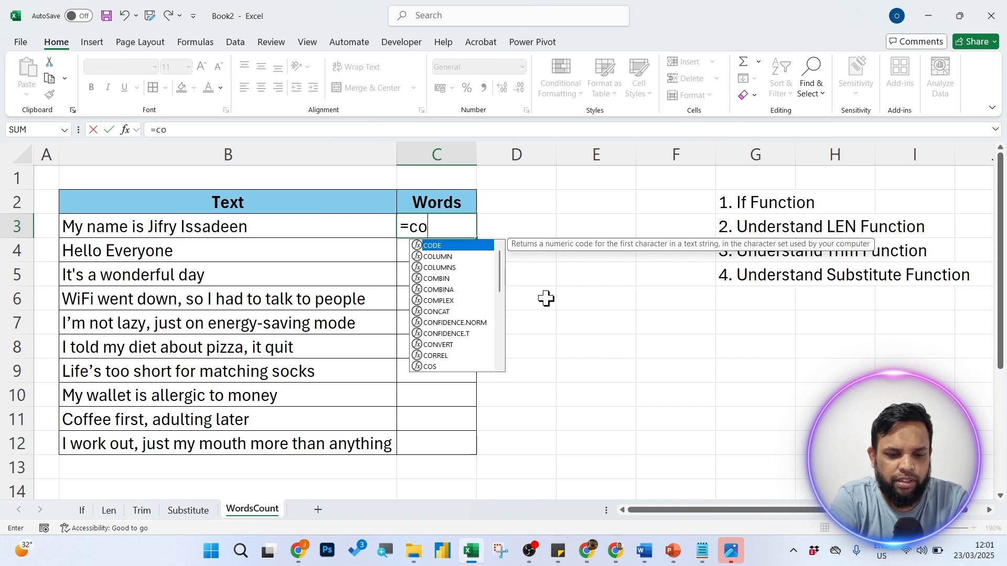
text(untw)
key(Tab)
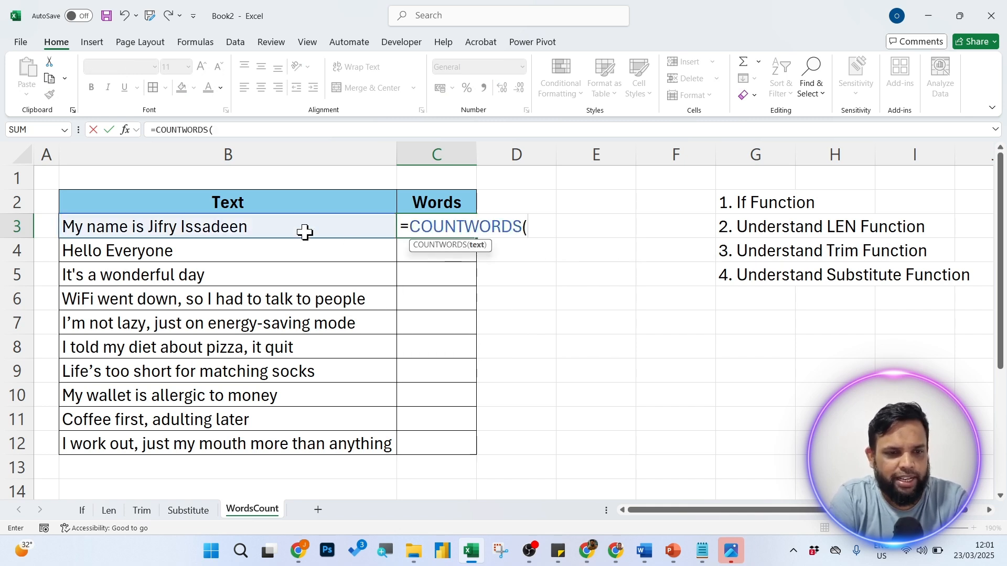
click(243, 228)
key(Return)
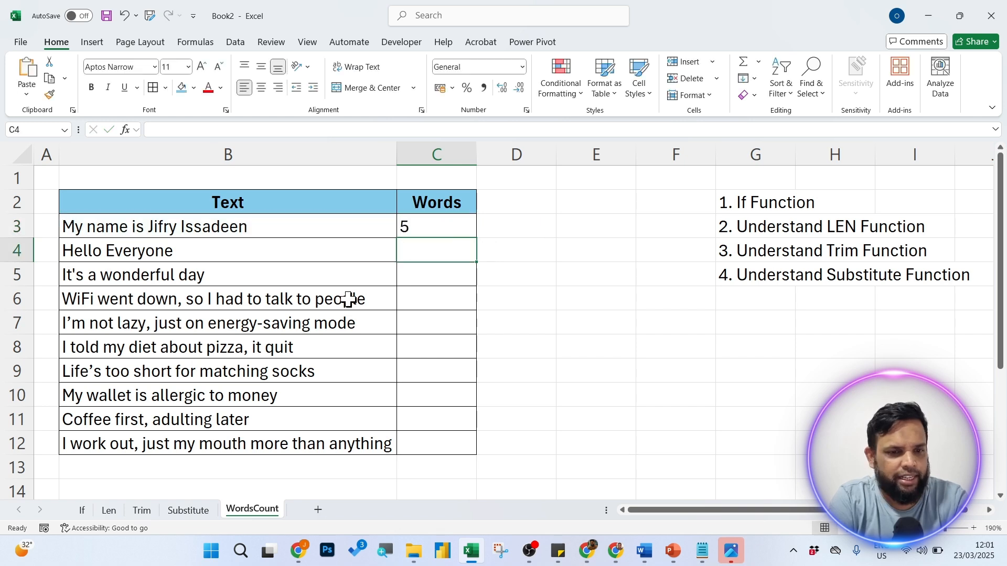
Fill the COUNTWORDS formula from C3 down the rest of the Words column.
key(Up)
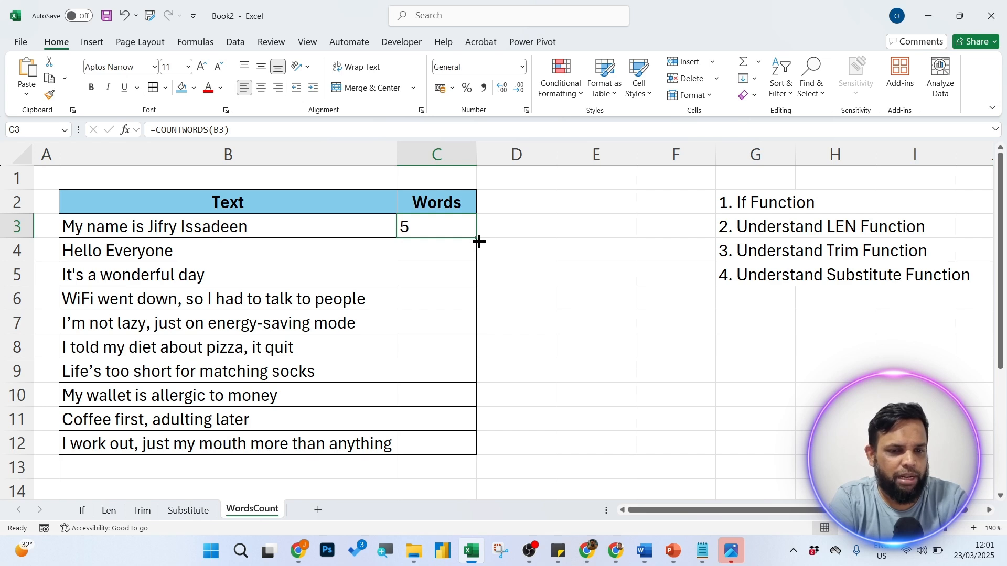
double_click(477, 240)
click(569, 368)
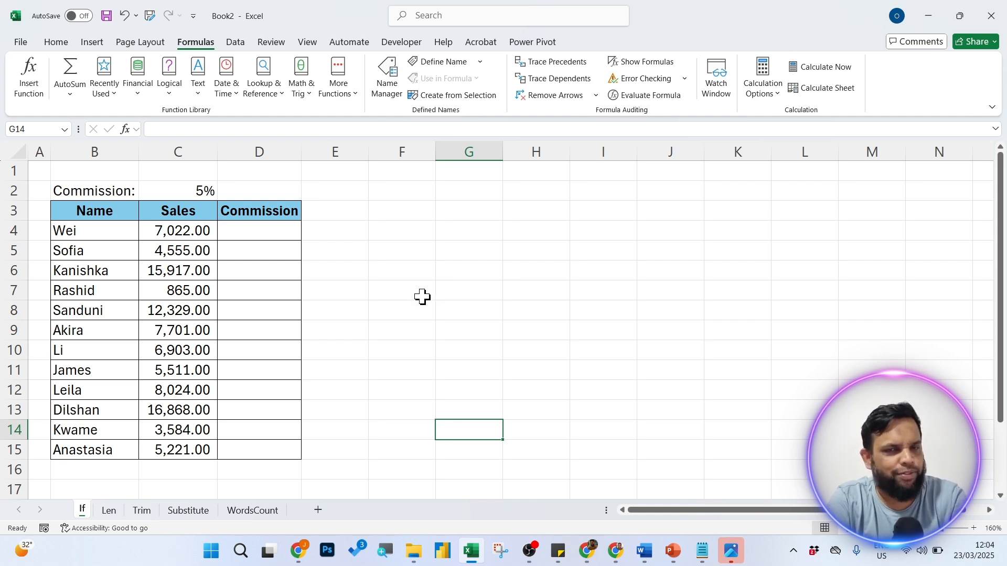
Begin an IF formula in D4 of the Commission column with the logical test C4>5000.
click(275, 234)
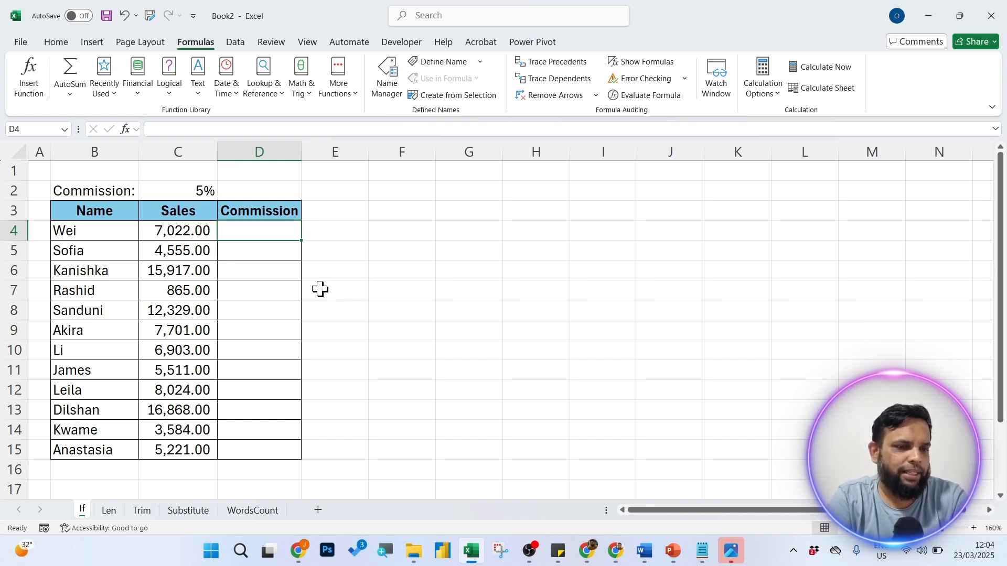
text(=i)
key(BackSpace)
key(BackSpace)
text(=)
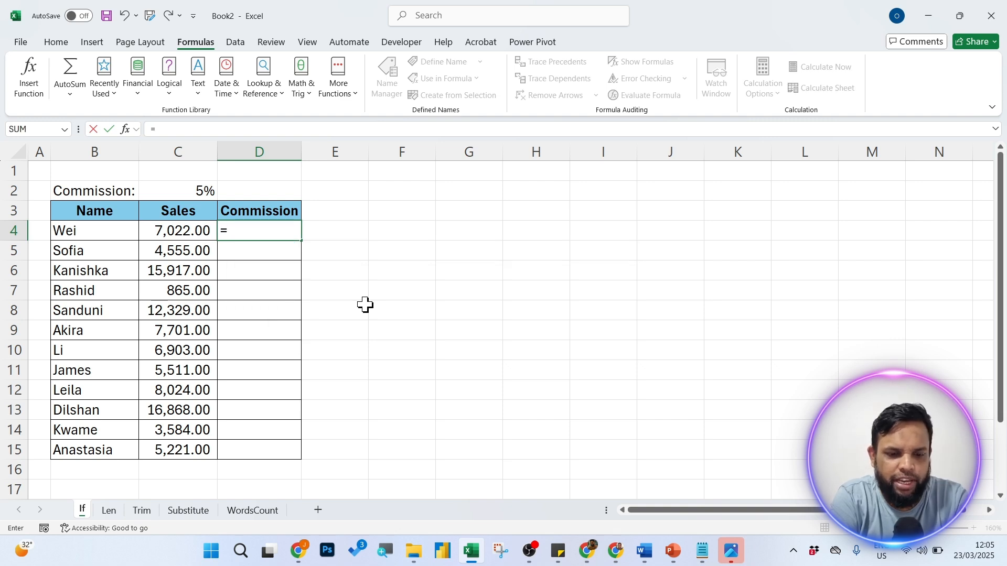
text(i)
key(Tab)
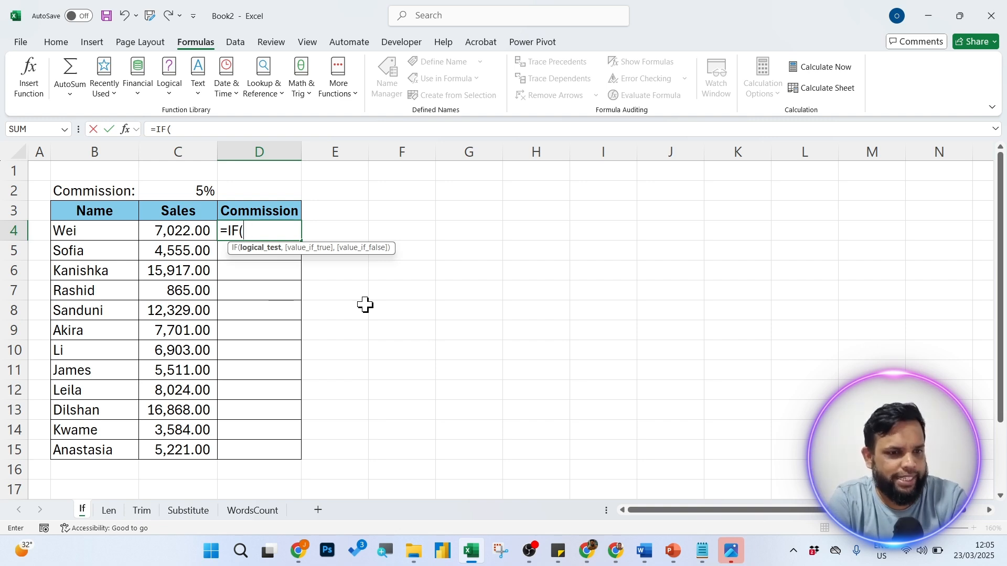
click(187, 239)
text(>500)
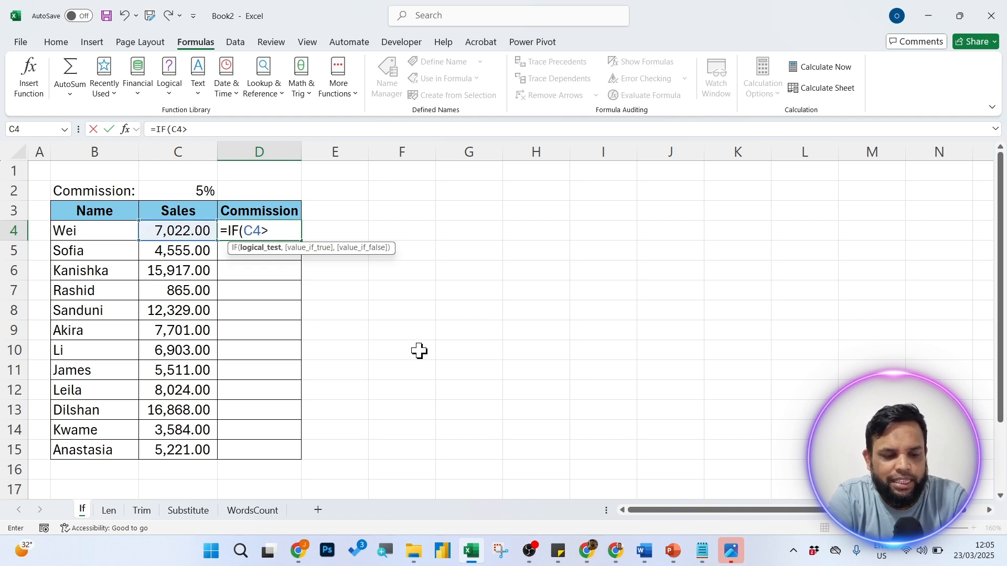
text(0)
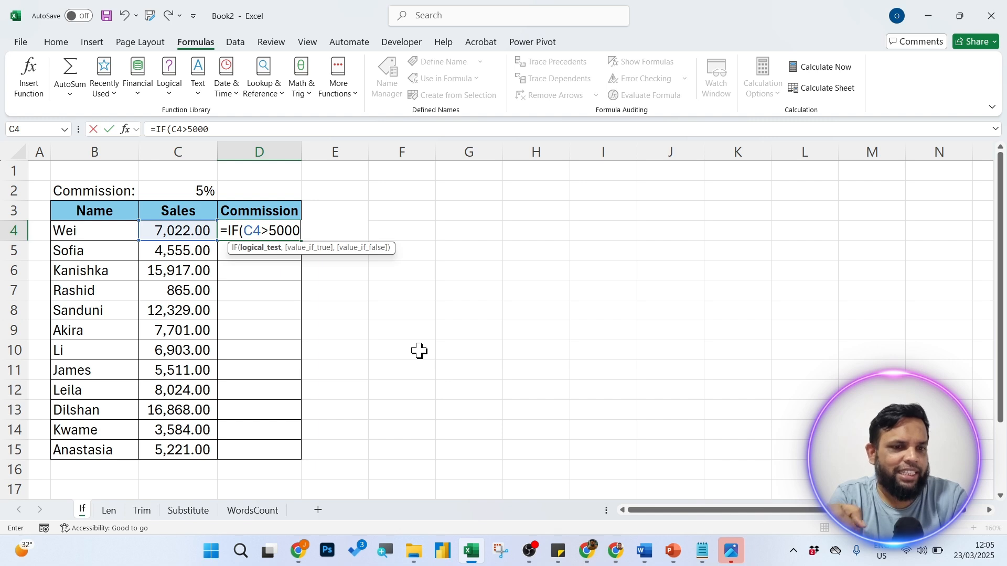
text(,)
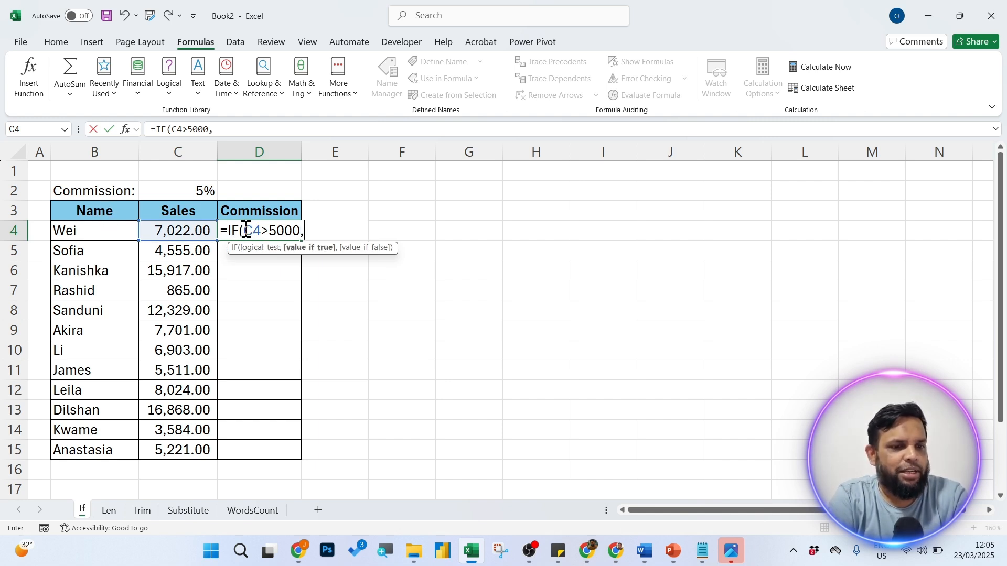
Set the IF formula's value if true to (C4-5000)*$C$2, with an absolute reference to the commission rate.
drag(243, 231, 305, 231)
click(304, 231)
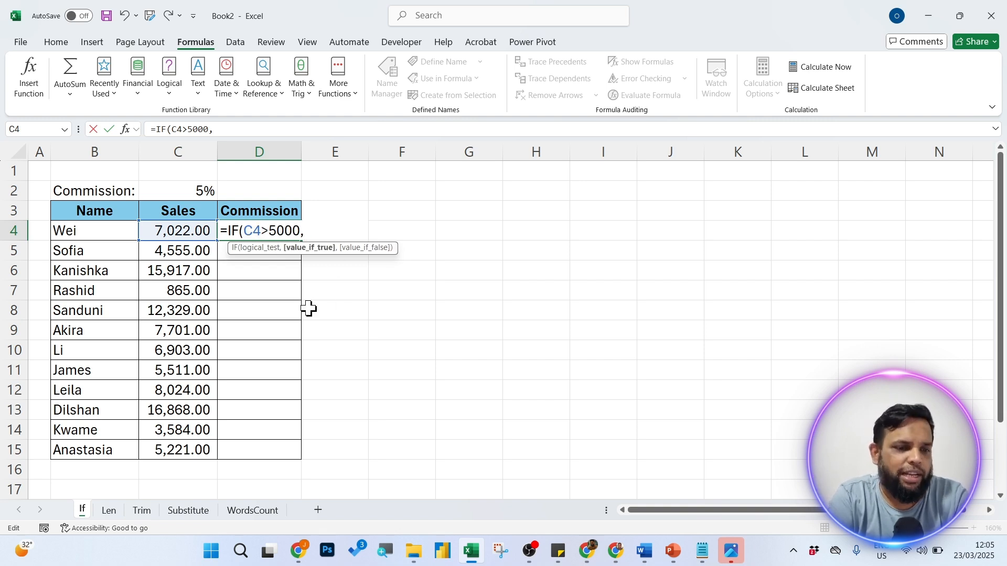
double_click(266, 231)
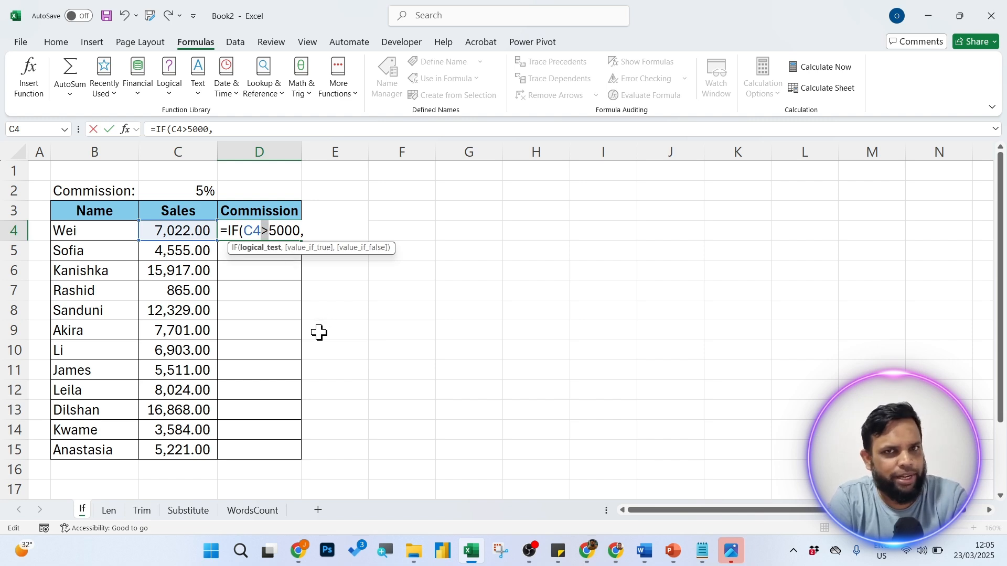
key(End)
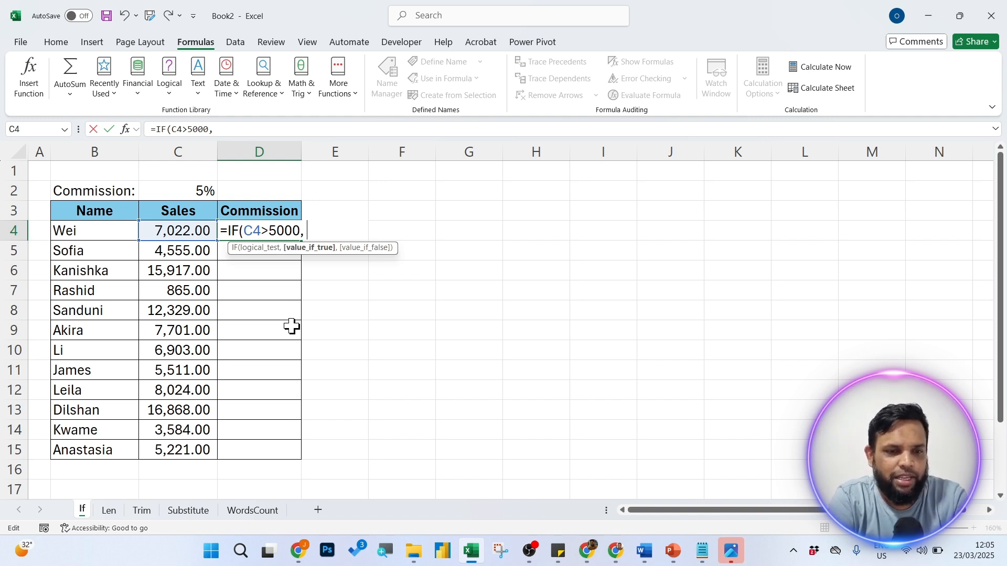
text(()
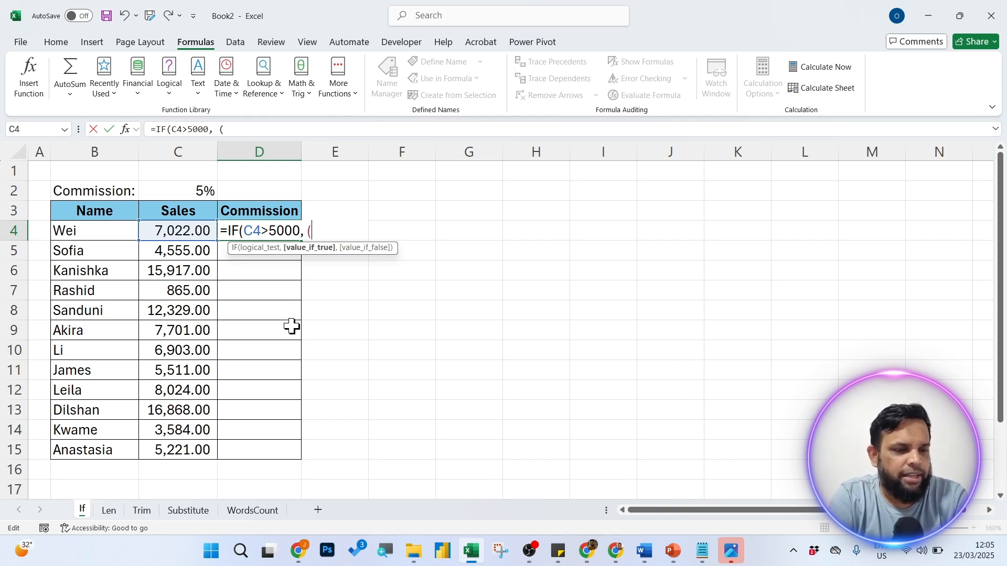
click(198, 231)
text(-)
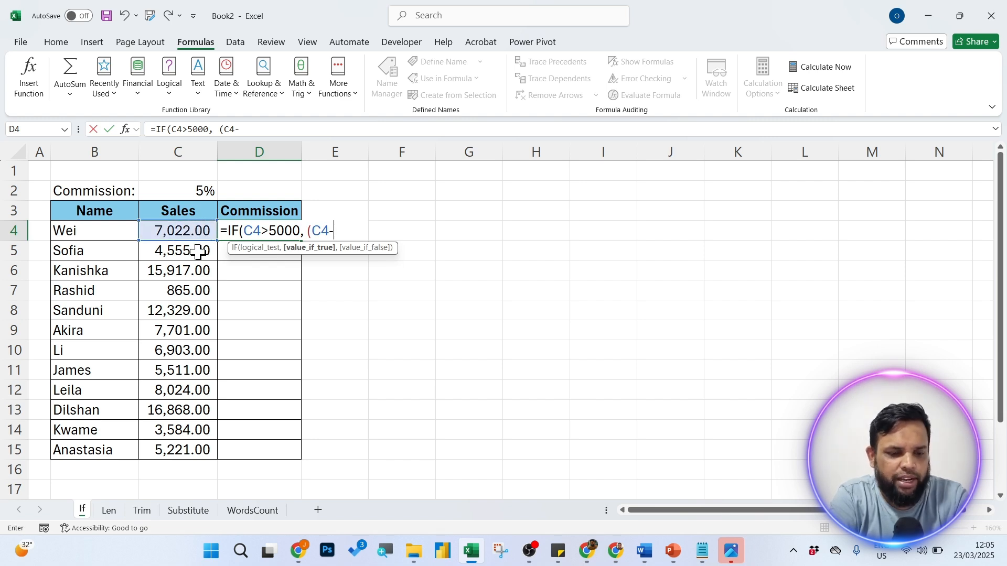
text(5000)
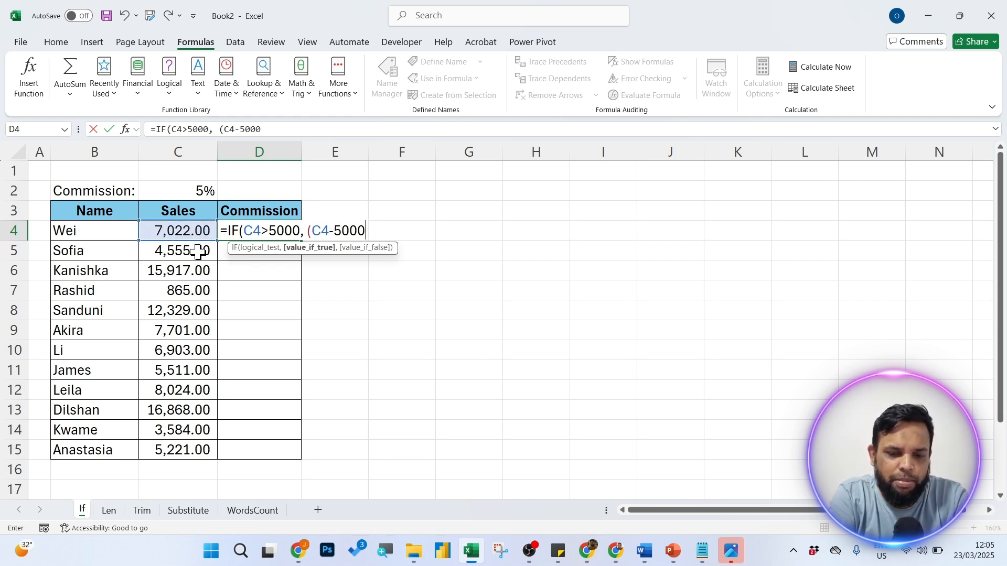
text())
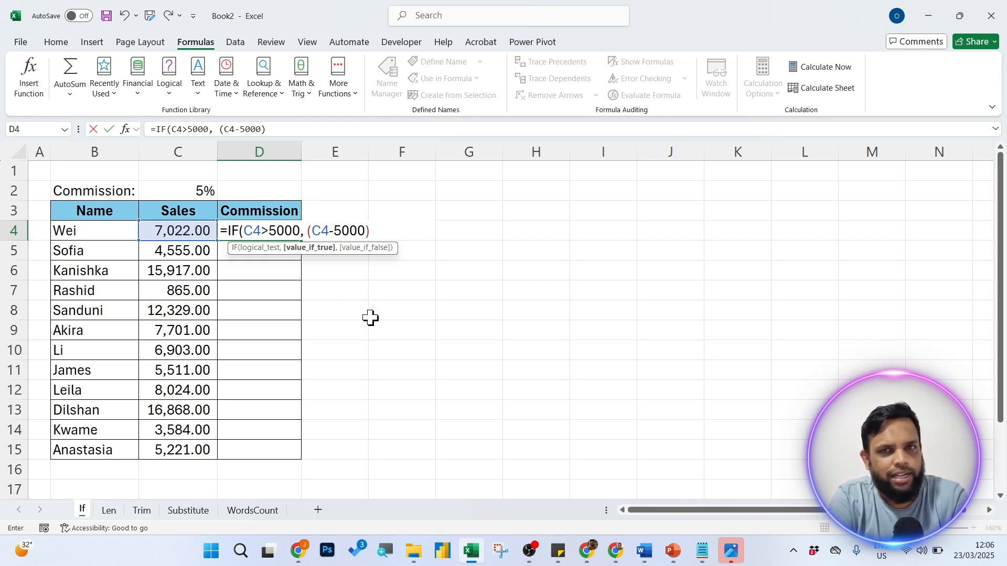
text(*)
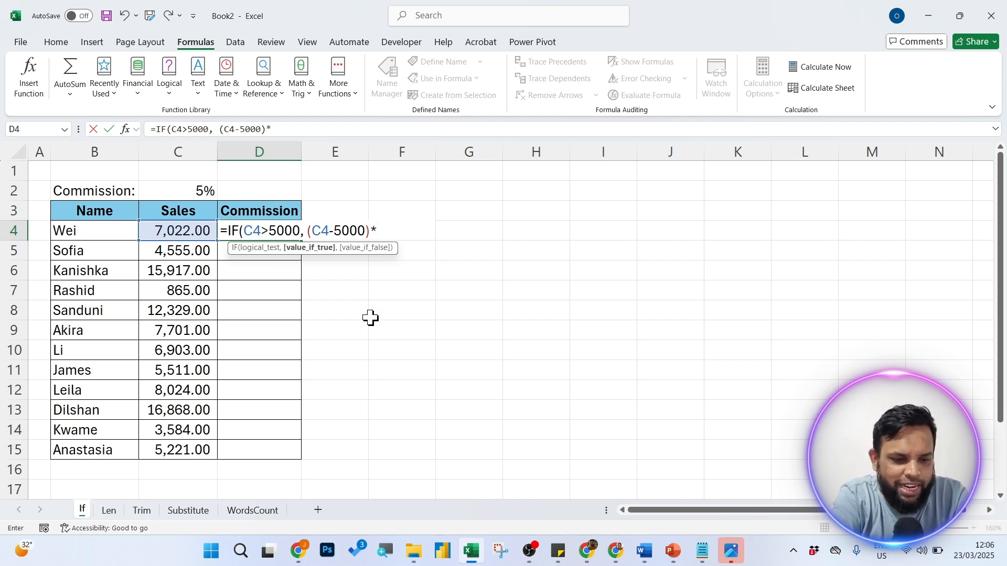
click(192, 192)
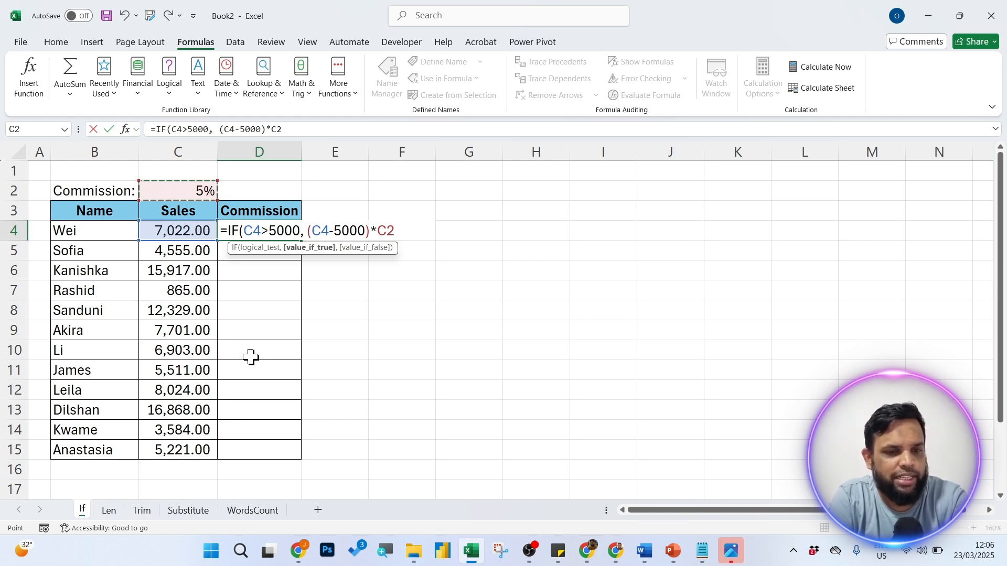
key(F4)
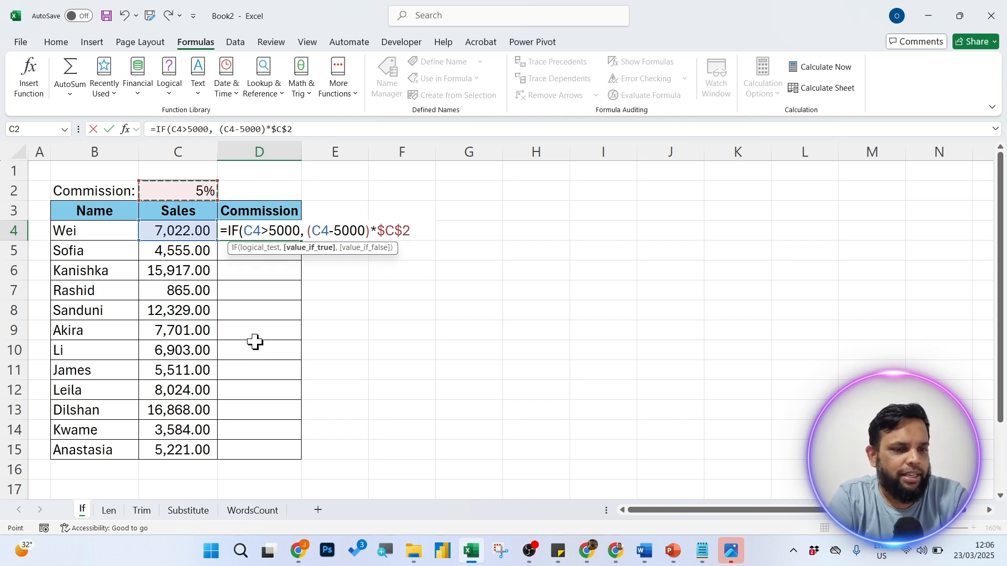
Add 0 as the IF formula's value if false and close its parenthesis.
drag(244, 231, 432, 244)
click(310, 231)
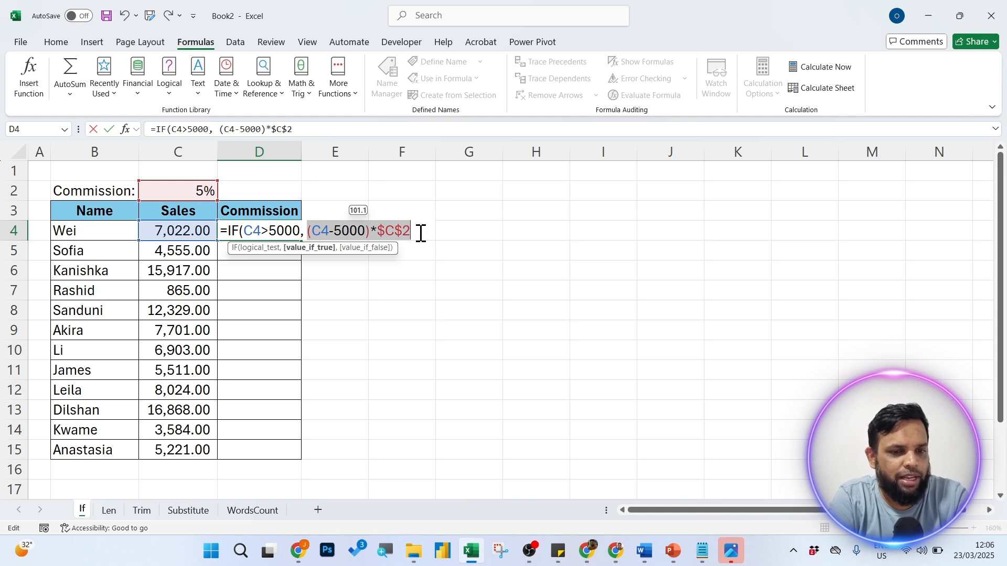
click(421, 231)
text(,)
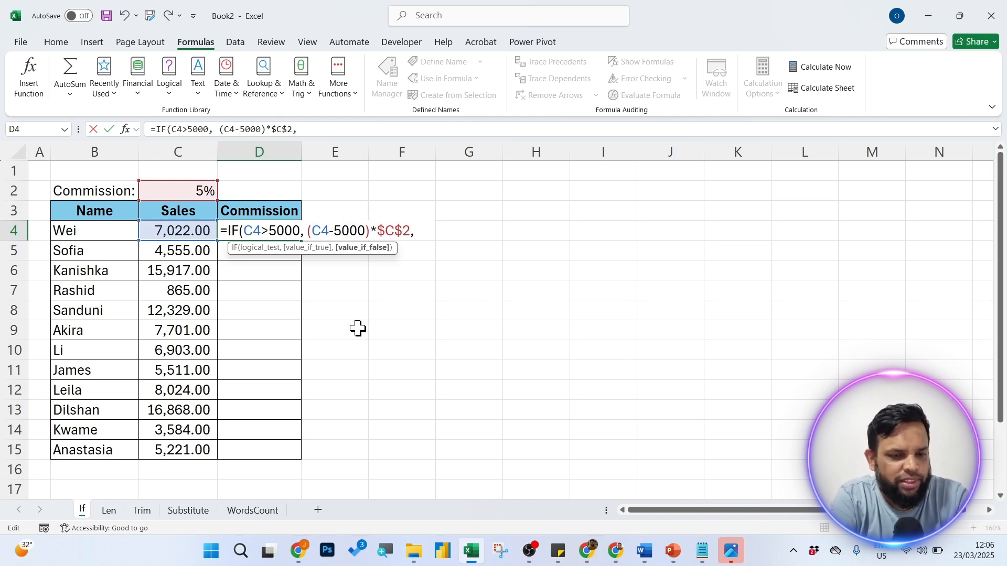
text(0)
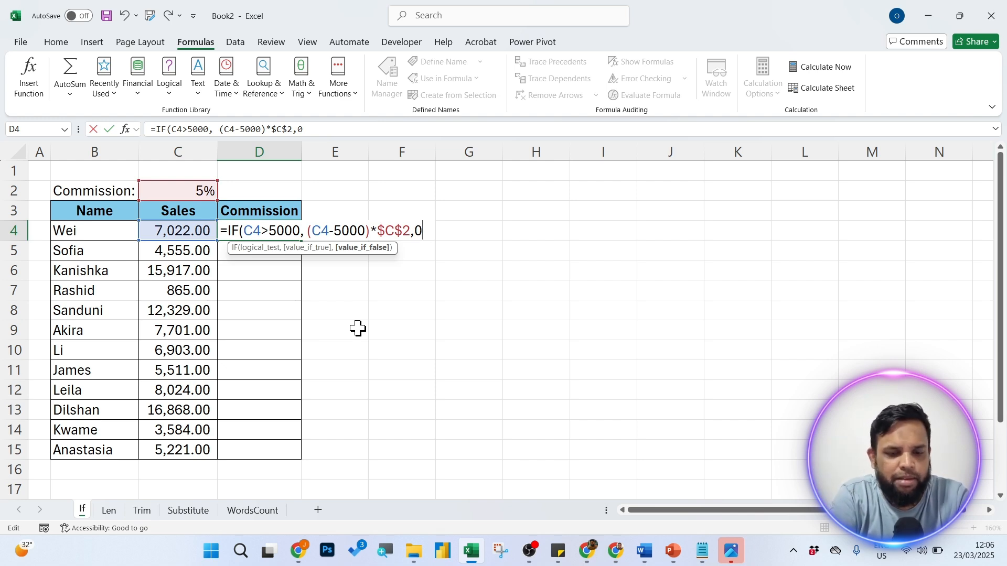
text())
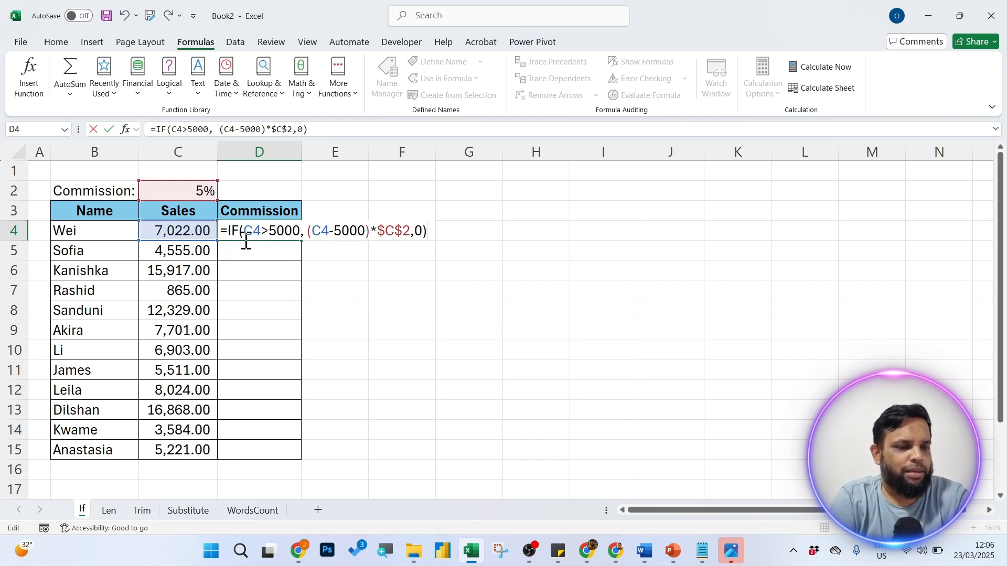
Check the logical test, true value and false value one by one, and commit the formula in D4.
drag(247, 231, 301, 231)
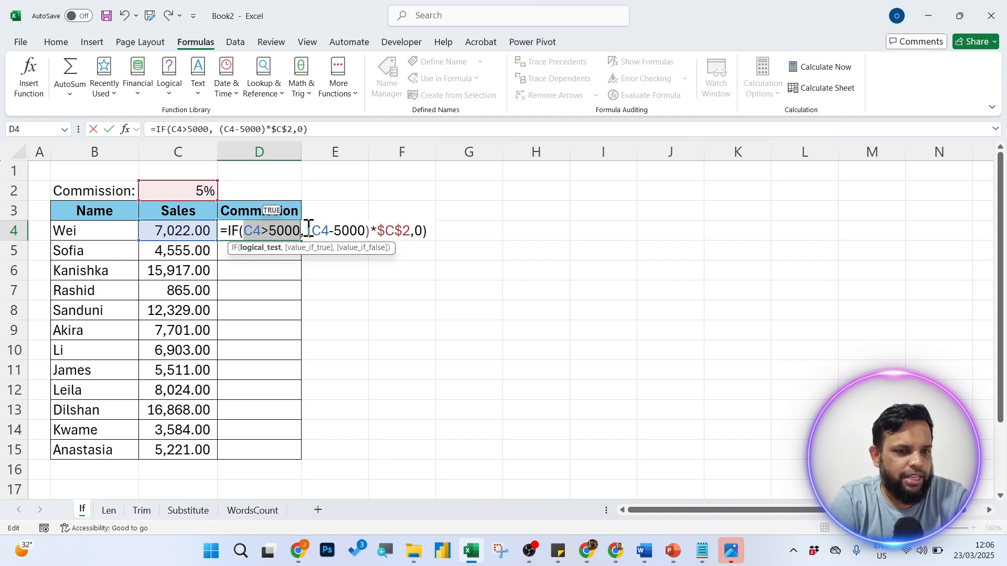
drag(308, 232, 411, 231)
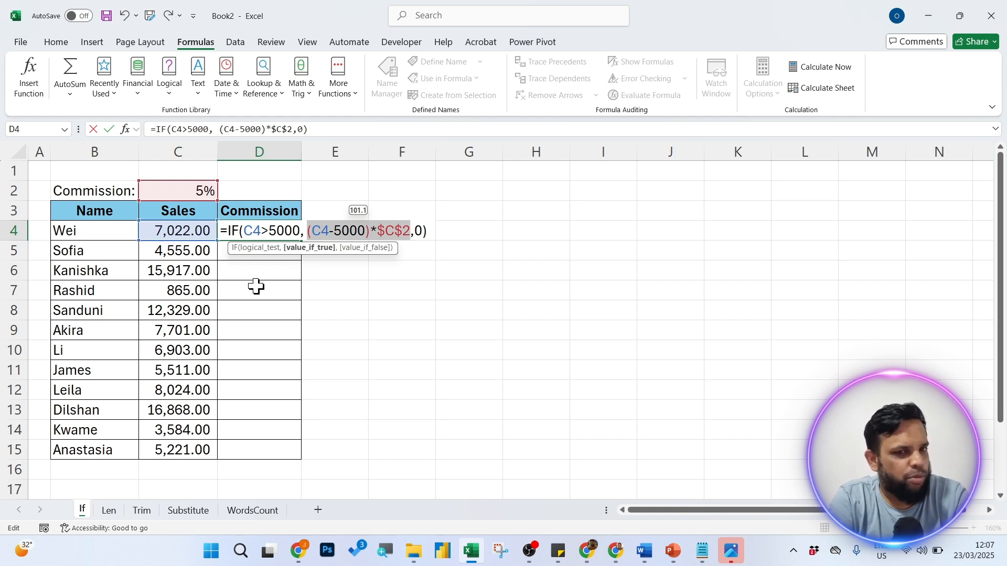
drag(415, 231, 424, 232)
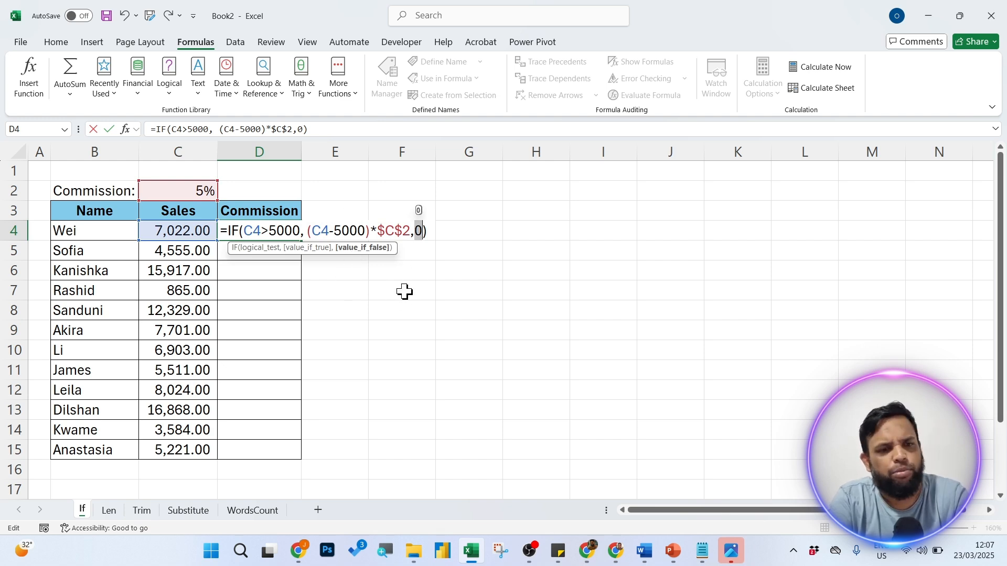
key(Return)
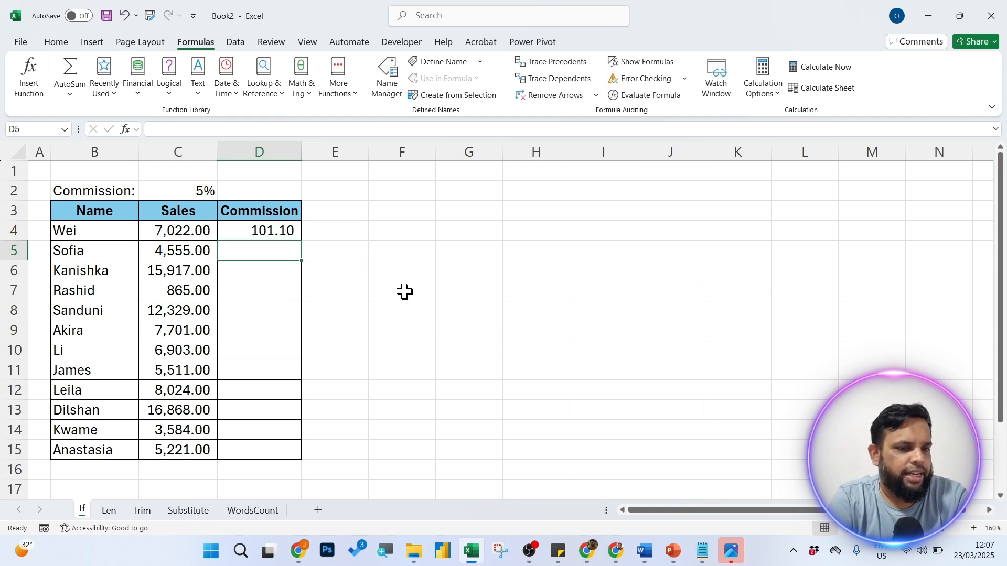
Copy the commission formula from D4 down to D15.
click(280, 229)
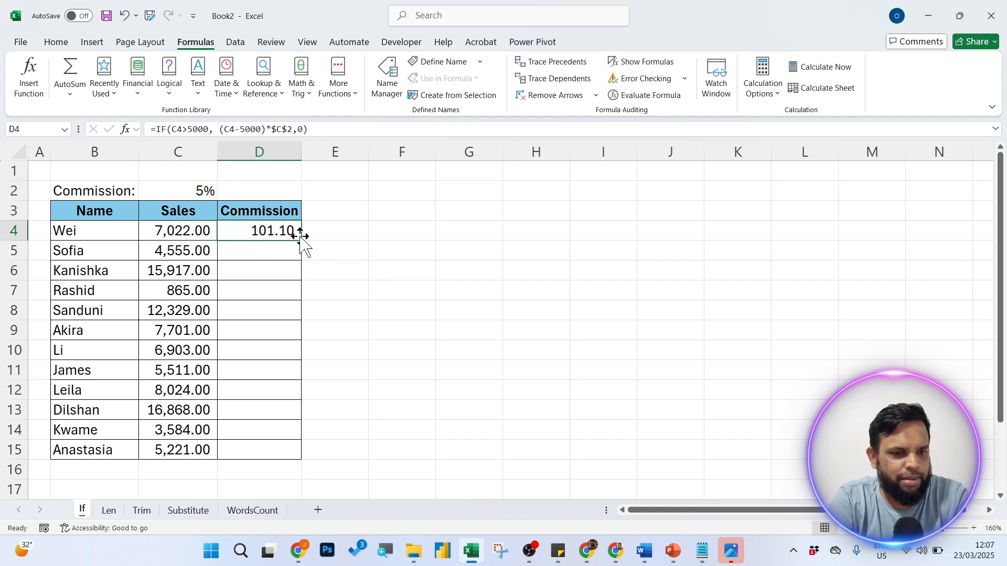
drag(301, 240, 272, 455)
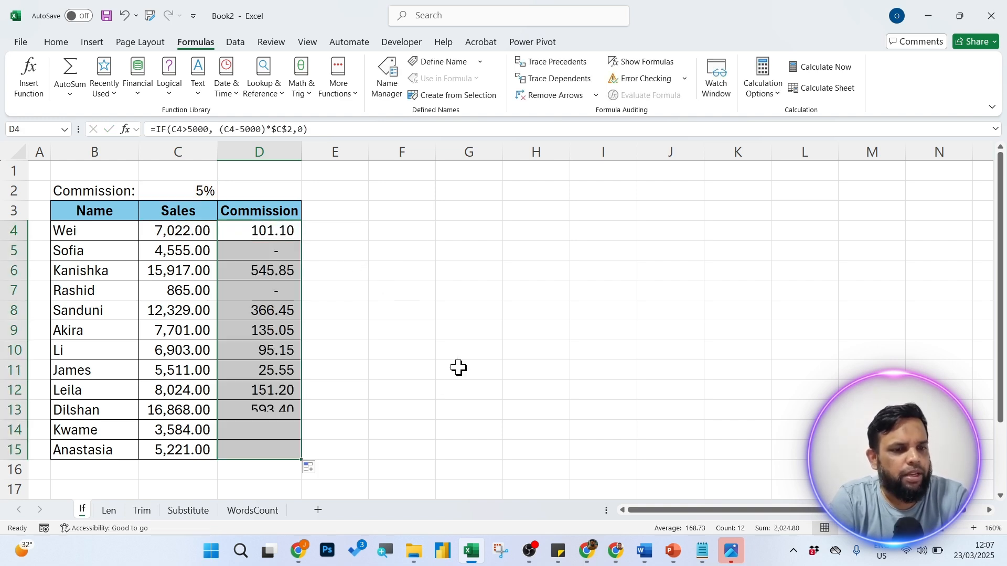
click(430, 373)
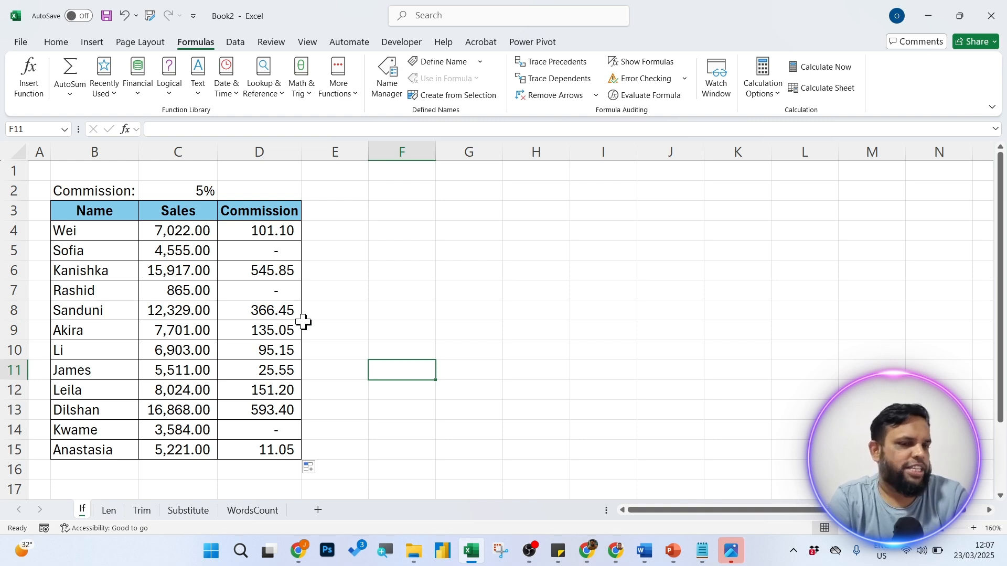
On the Len sheet, enter =LEN(B3) in C3 to count the characters of the first text.
click(109, 510)
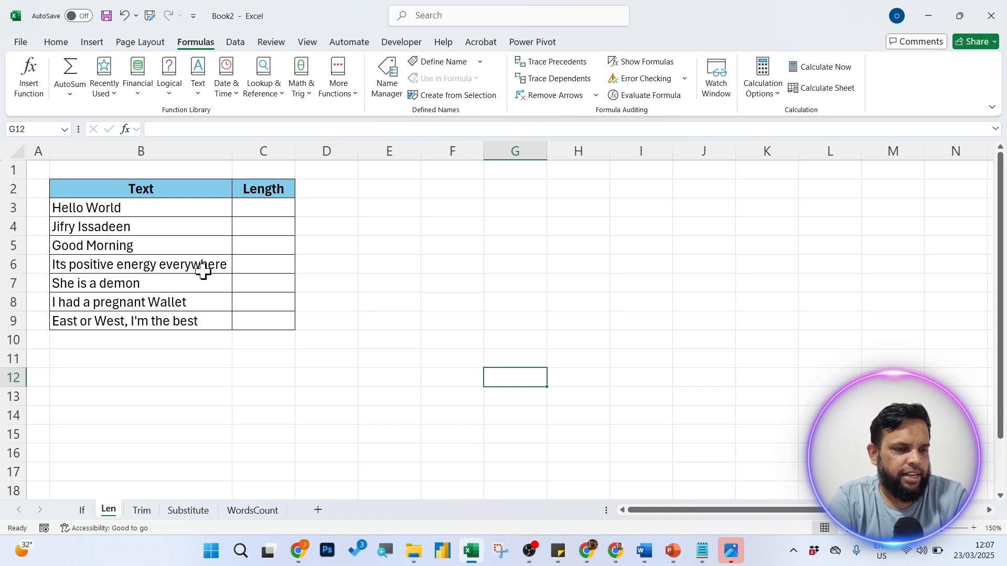
click(156, 212)
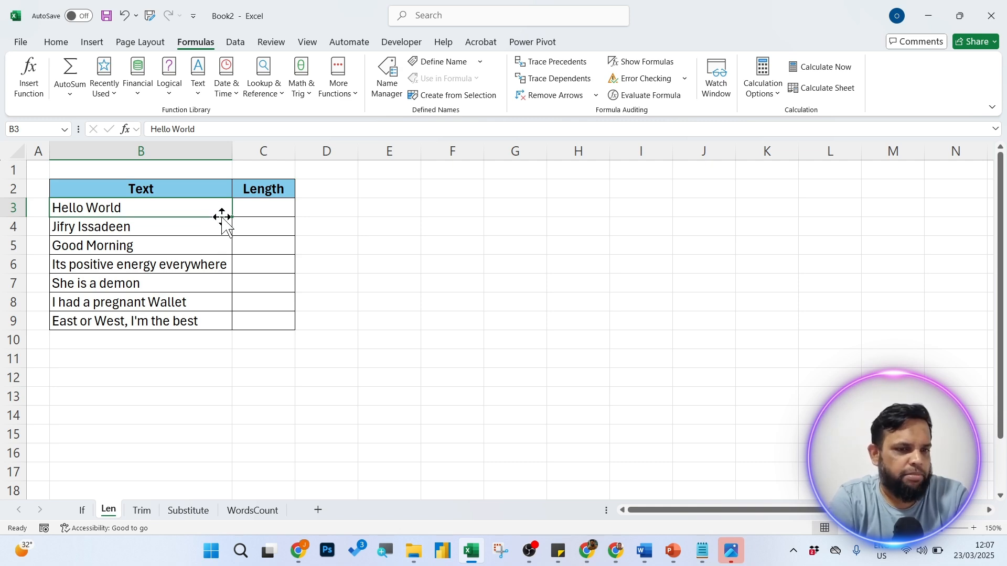
click(268, 208)
text(=len)
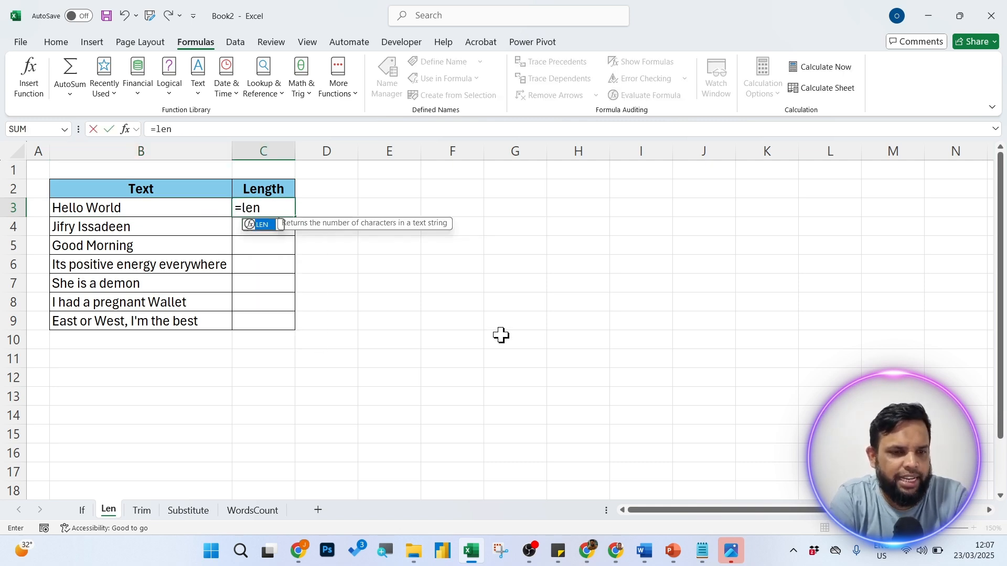
key(Tab)
click(133, 214)
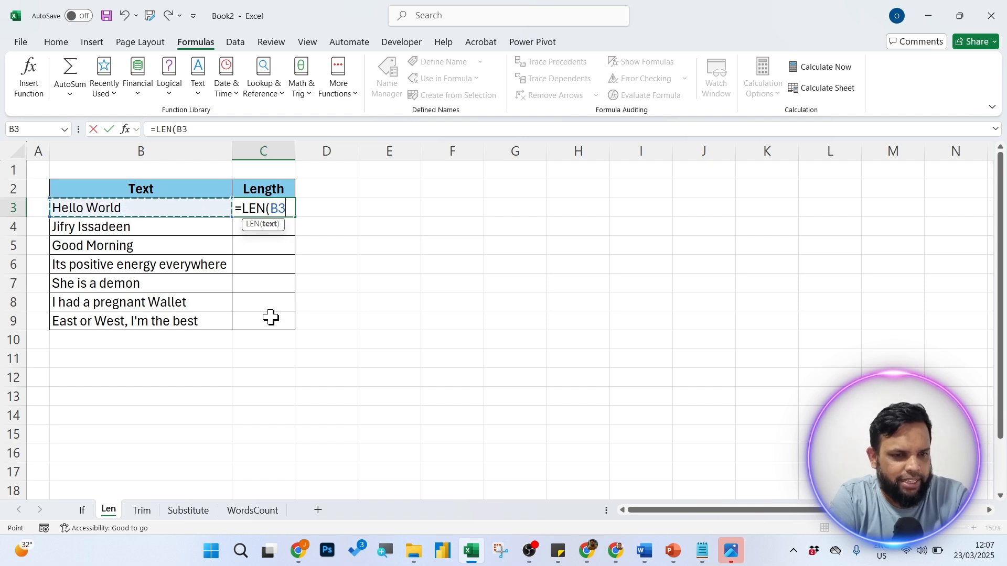
text())
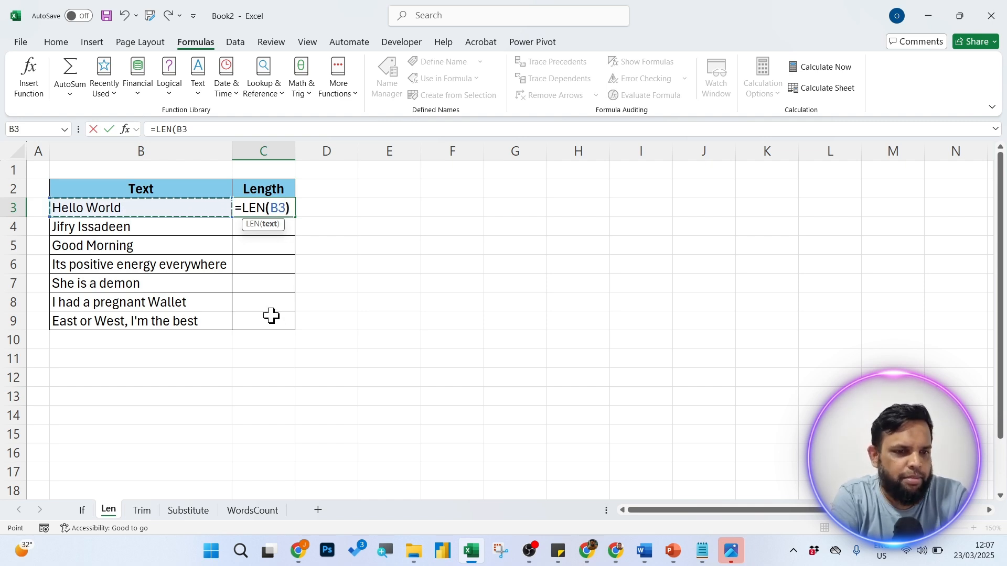
key(Return)
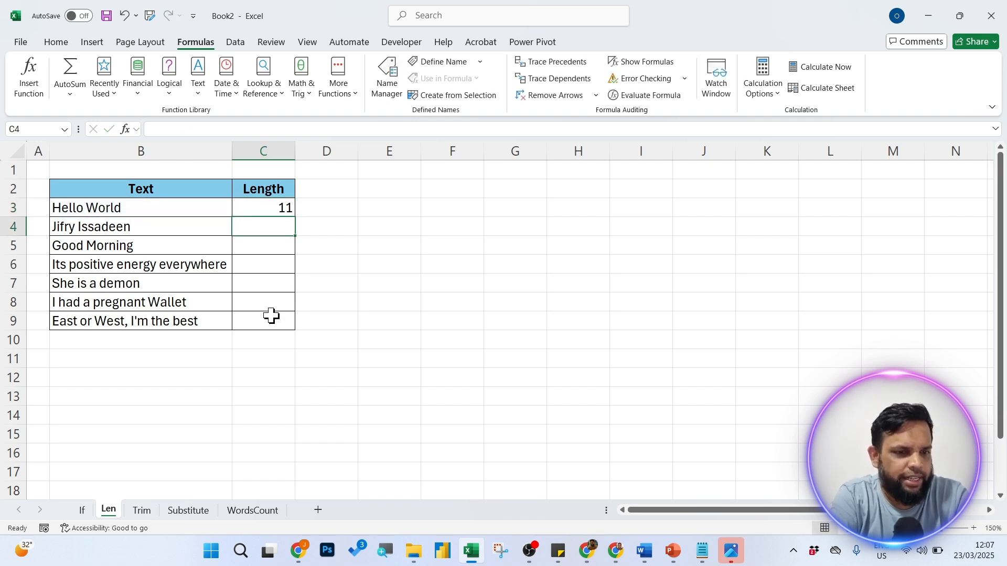
Test the LEN formula by adding a trailing space to the text in B3, and undo that edit.
click(270, 207)
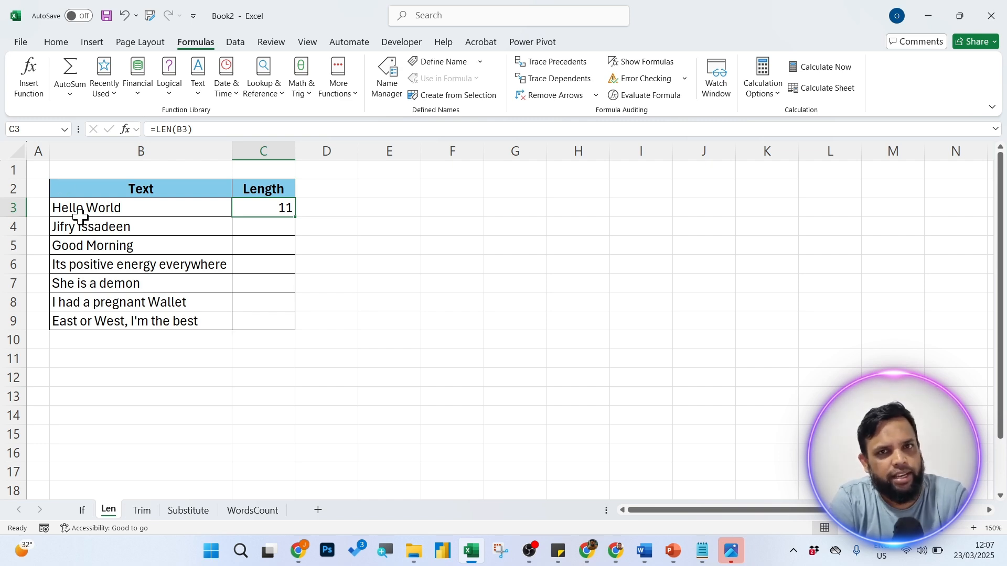
double_click(141, 205)
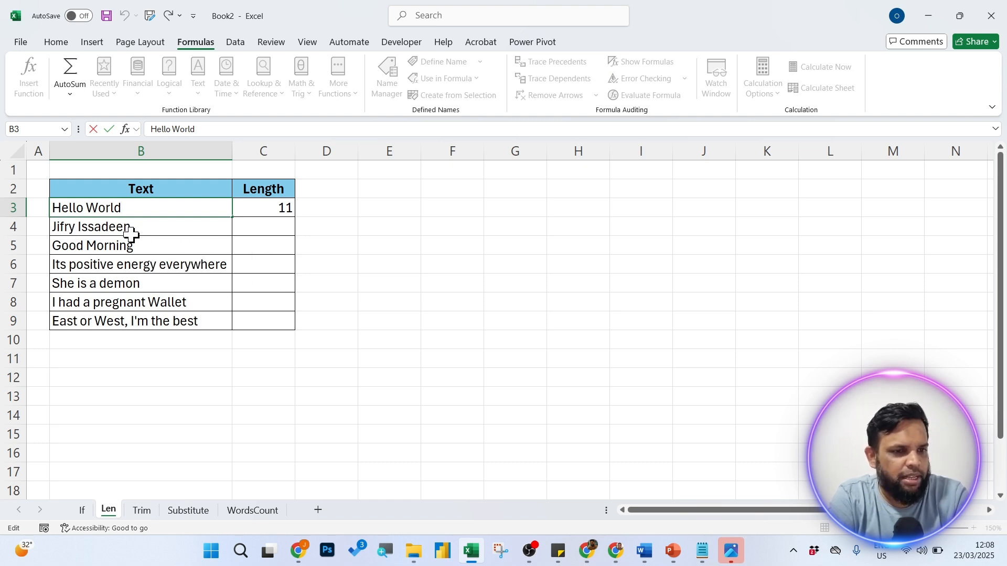
click(441, 260)
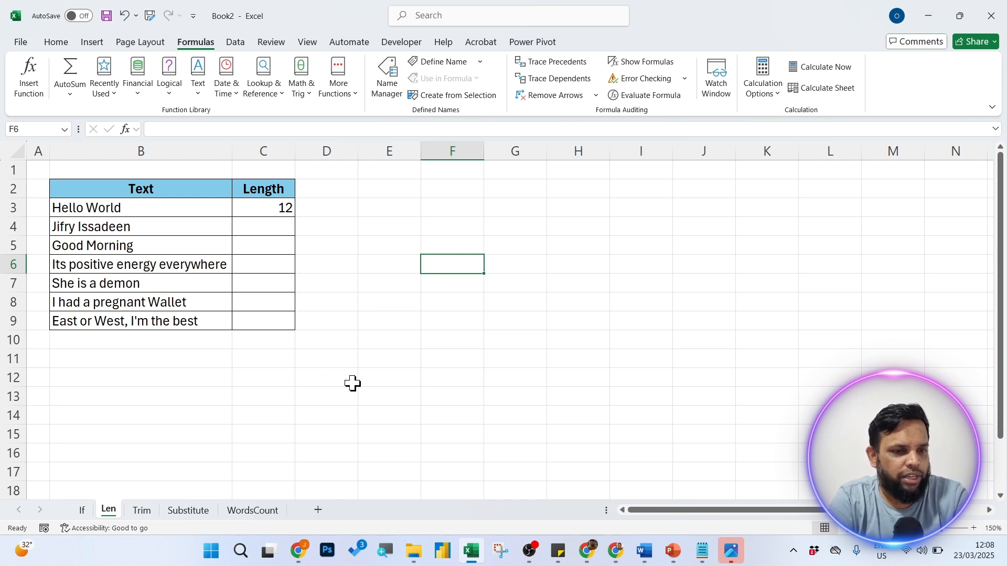
key(ctrl+z)
click(335, 386)
Copy the LEN formula from C3 down to C9 and review the formula in C3.
click(283, 197)
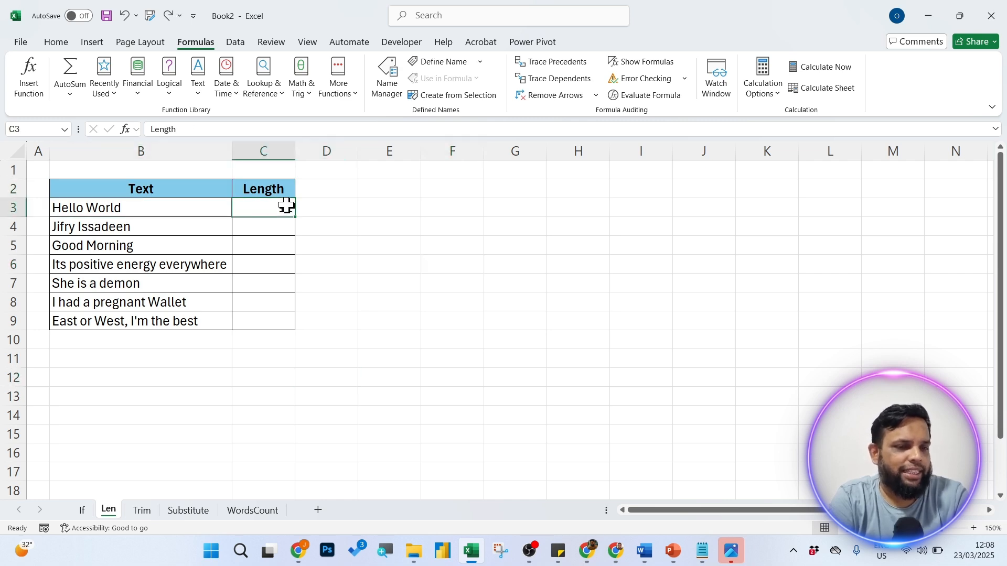
click(286, 205)
drag(296, 217, 293, 327)
click(278, 209)
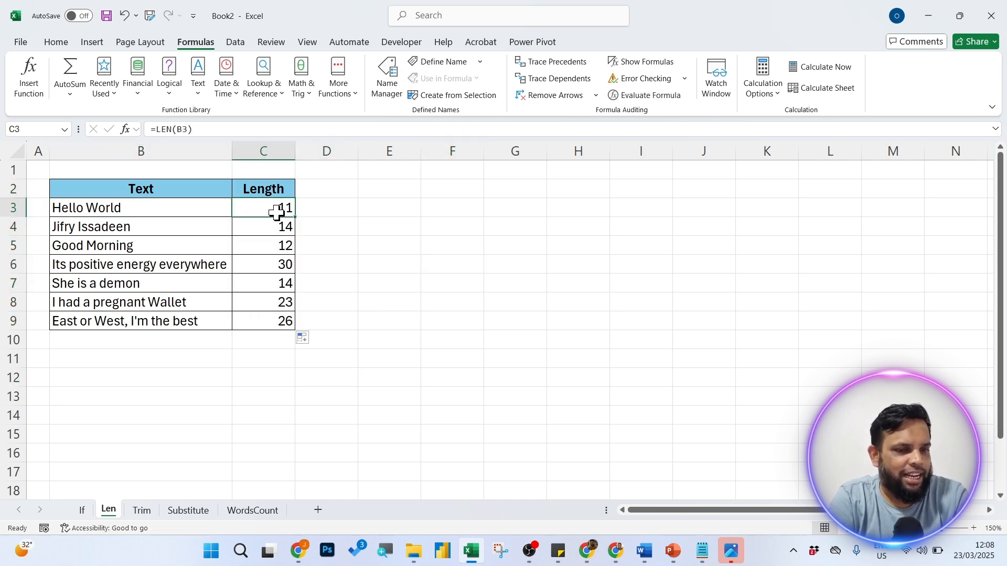
double_click(277, 210)
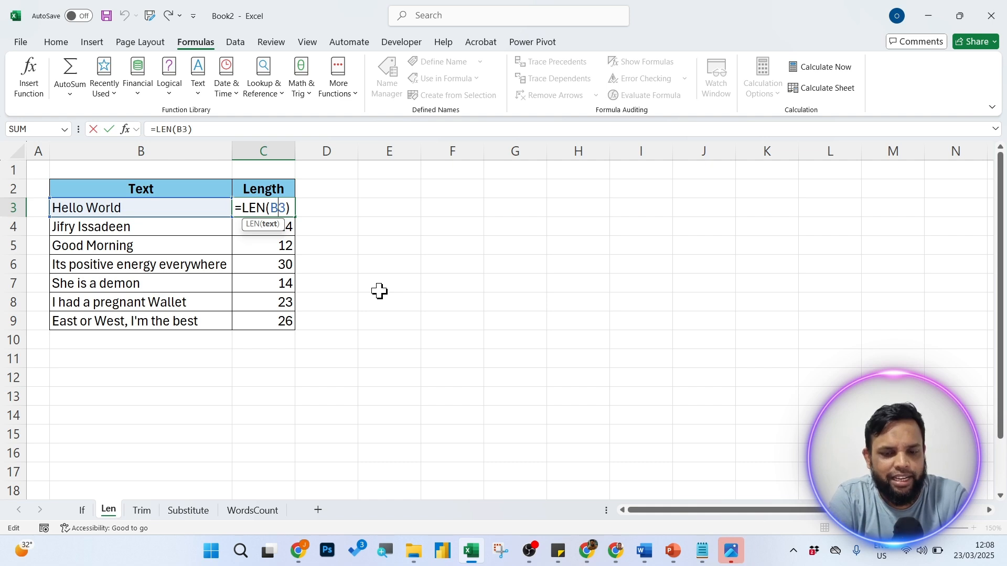
key(Return)
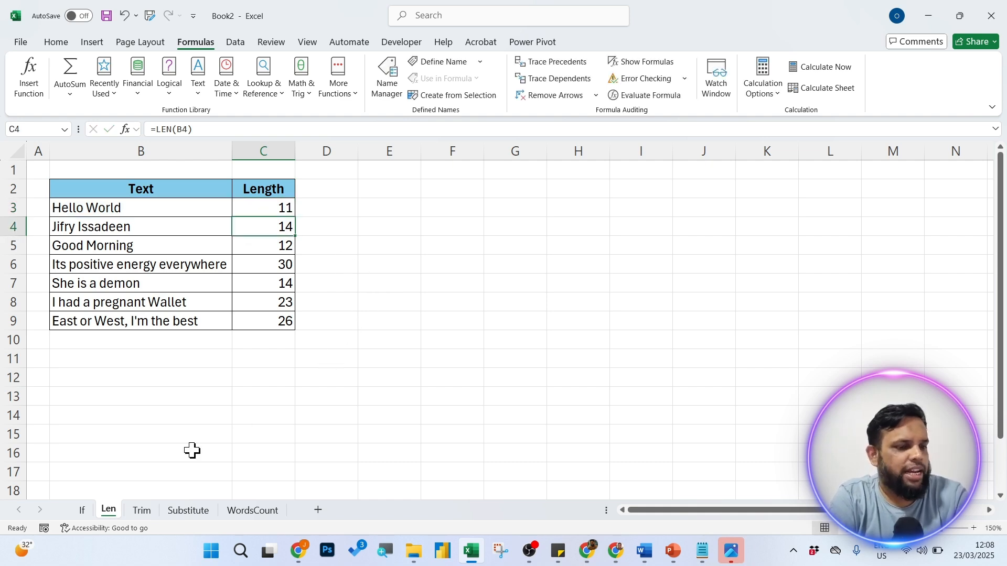
On the Trim sheet, inspect the spacing of the text in B3 and enter =TRIM(B3) in C3.
click(140, 510)
click(551, 336)
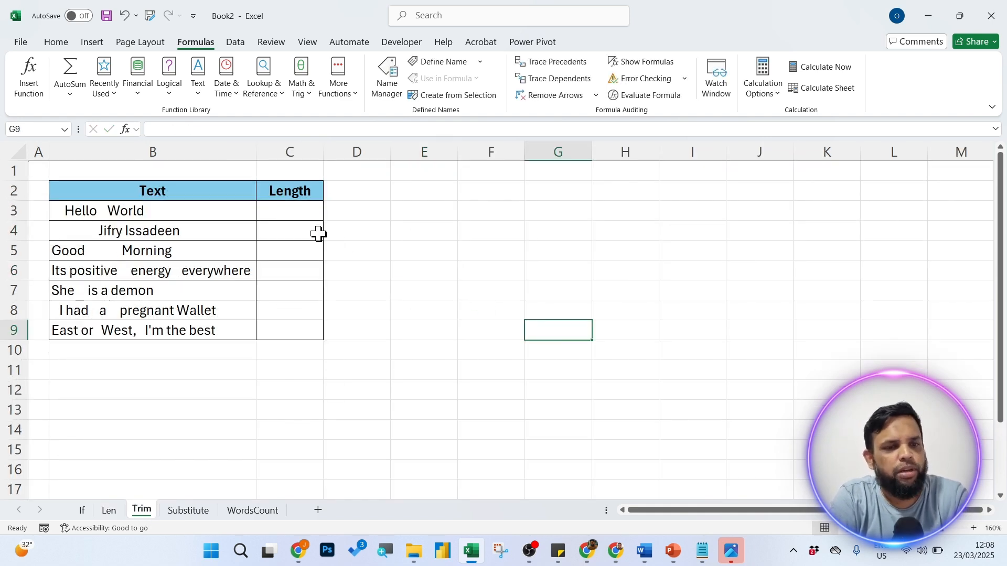
click(301, 210)
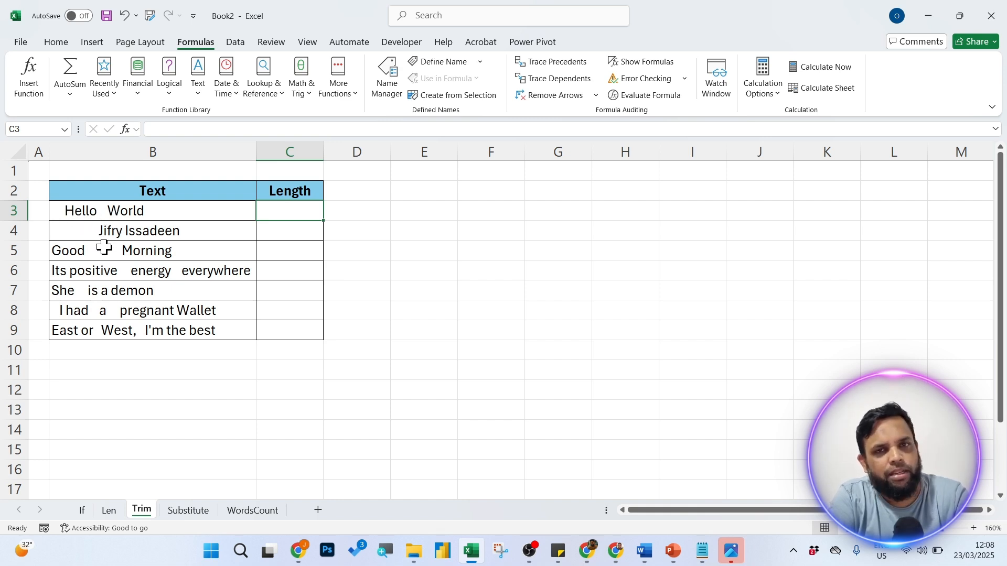
double_click(189, 216)
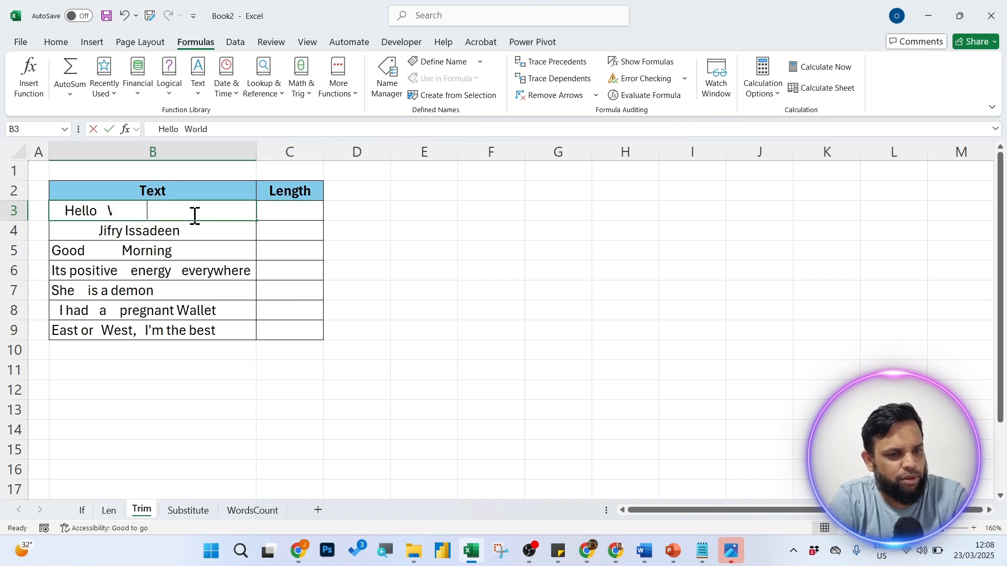
click(443, 315)
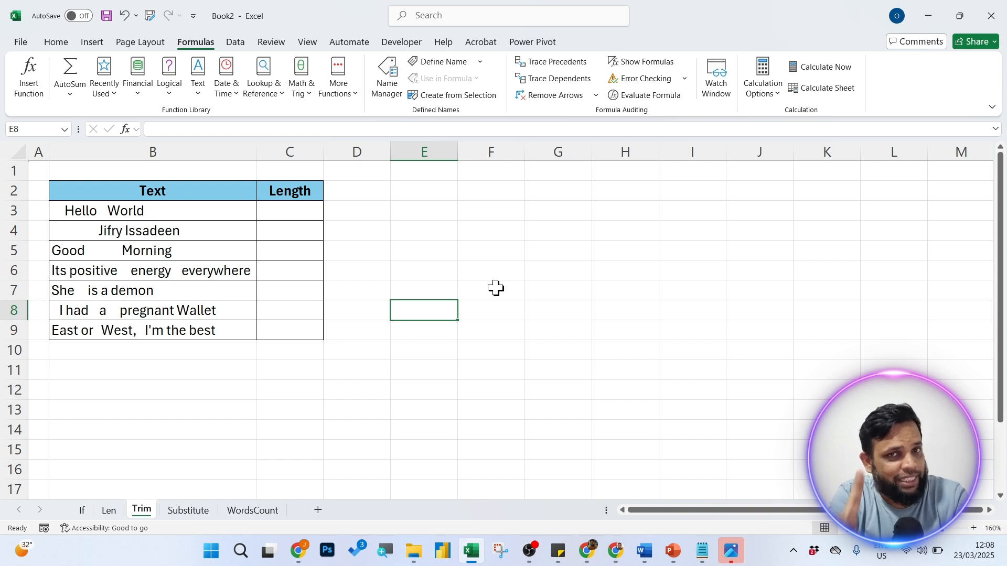
click(291, 213)
text(=trim)
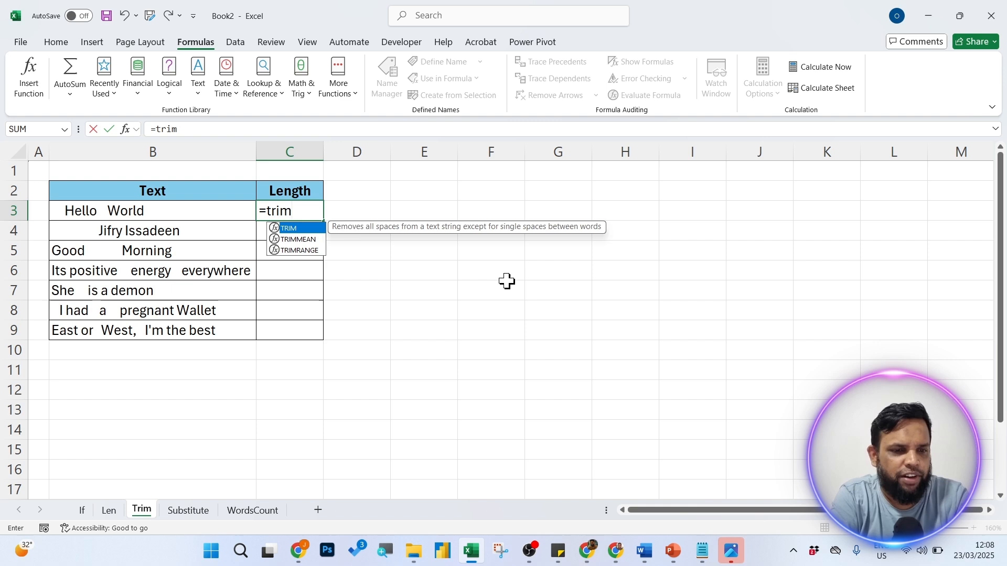
key(Tab)
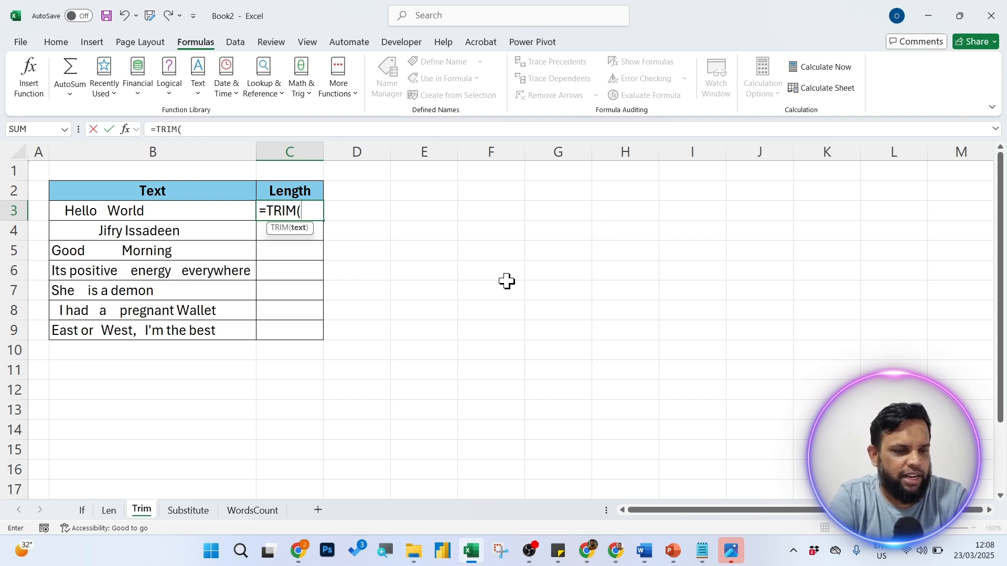
click(174, 215)
key(Return)
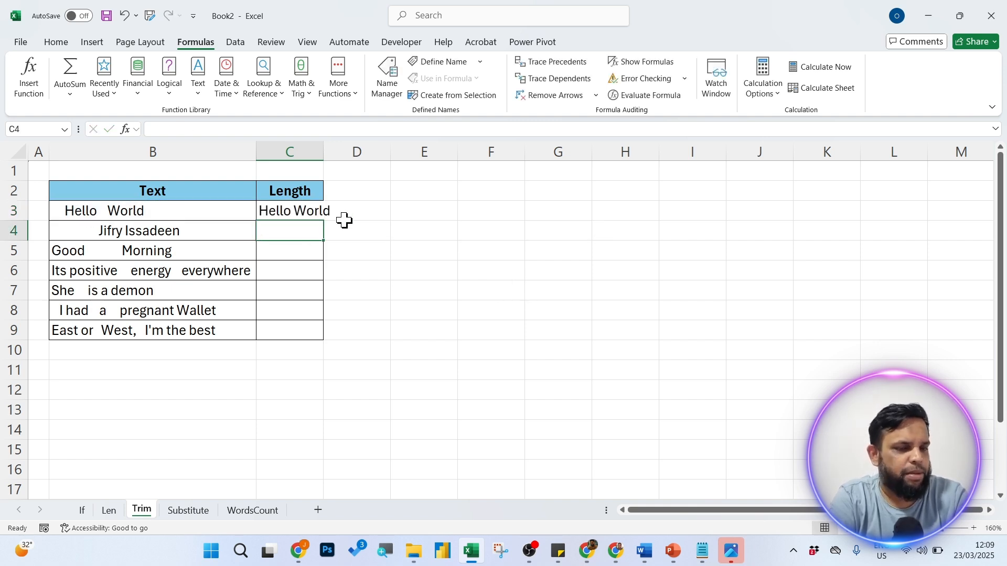
Copy the TRIM formula from C3 down to C9 and widen column C to fit the cleaned texts.
drag(323, 152, 431, 155)
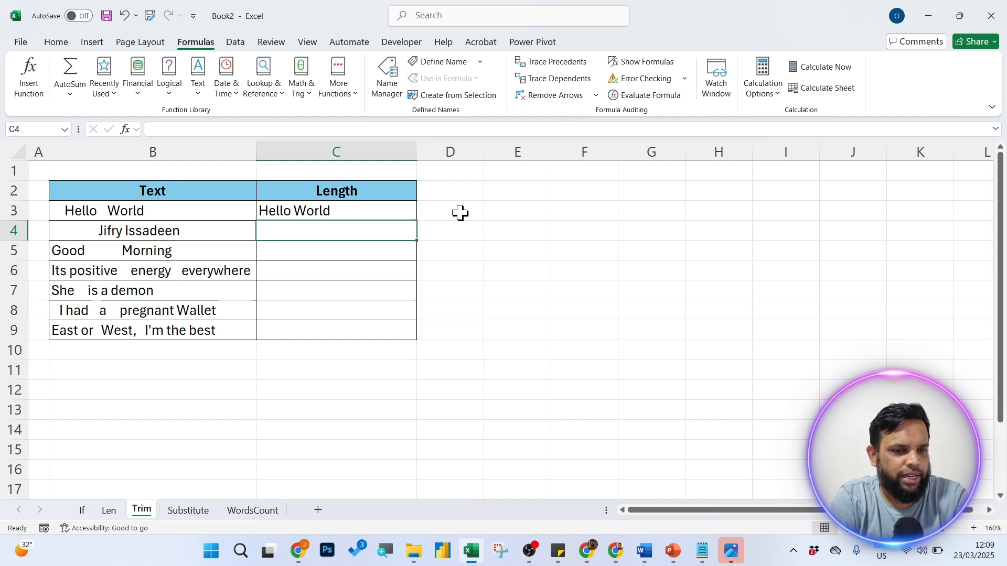
click(391, 214)
drag(416, 220, 408, 328)
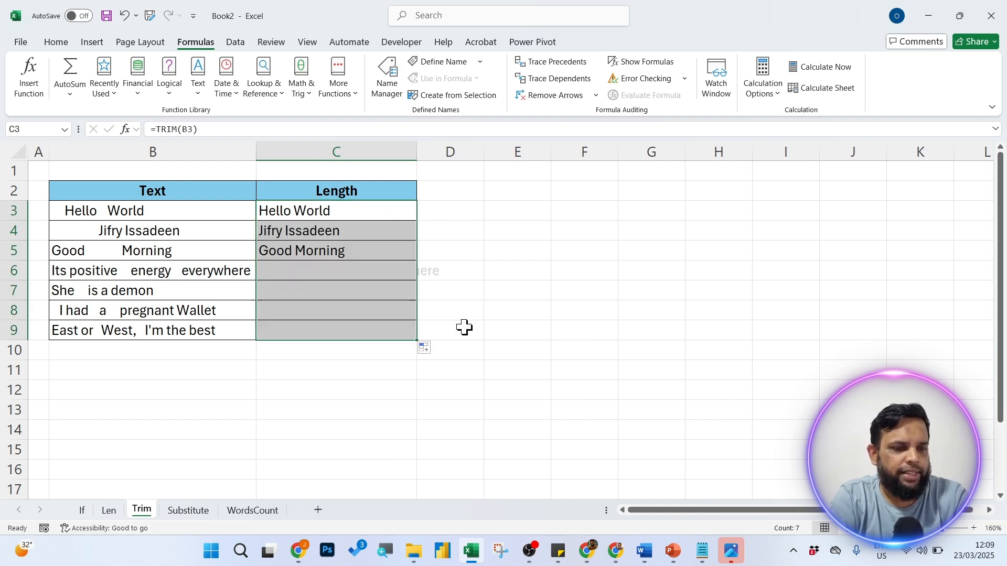
click(579, 311)
drag(412, 147, 445, 163)
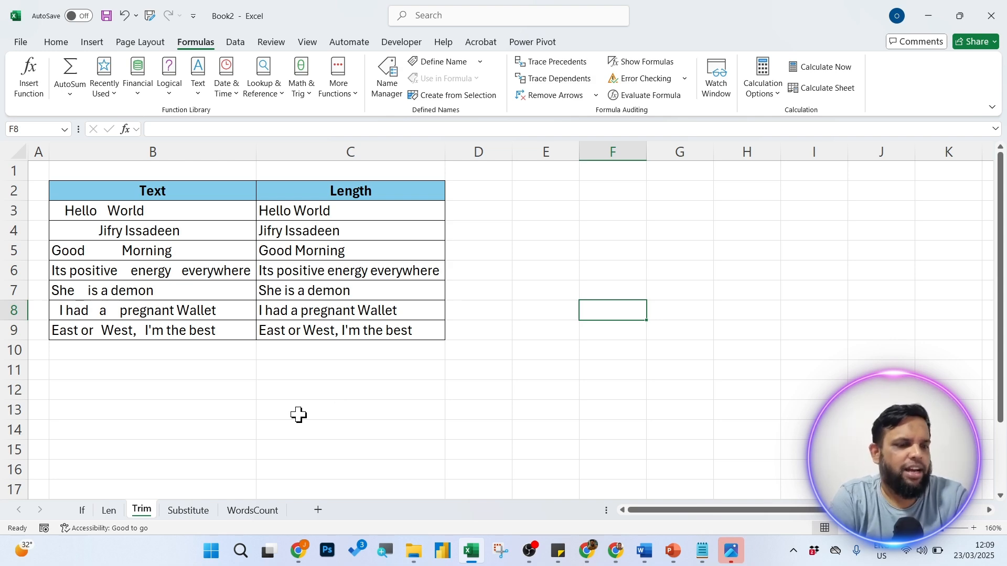
On the Substitute sheet, start a SUBSTITUTE formula in C3 with B3 as its text argument.
click(198, 512)
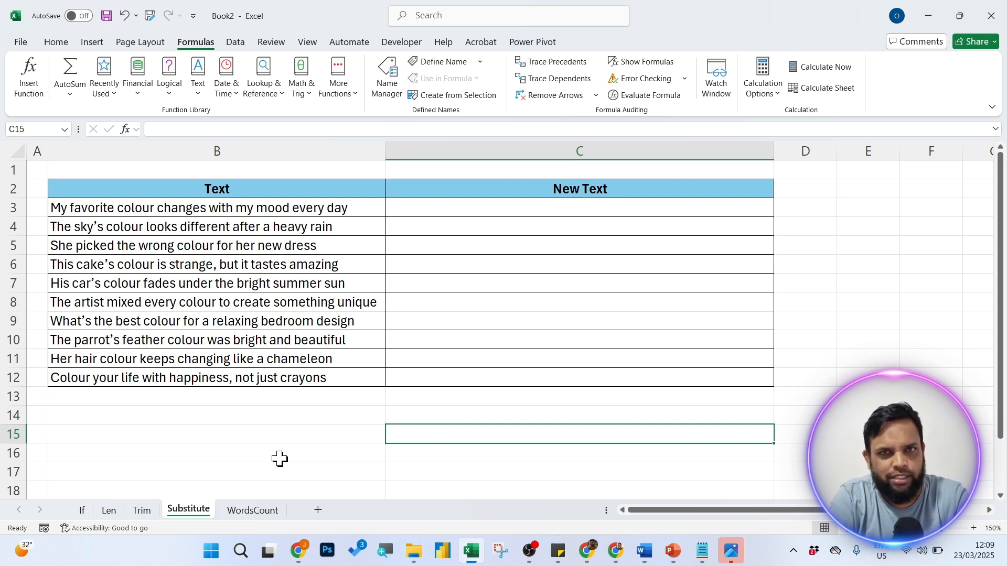
click(465, 209)
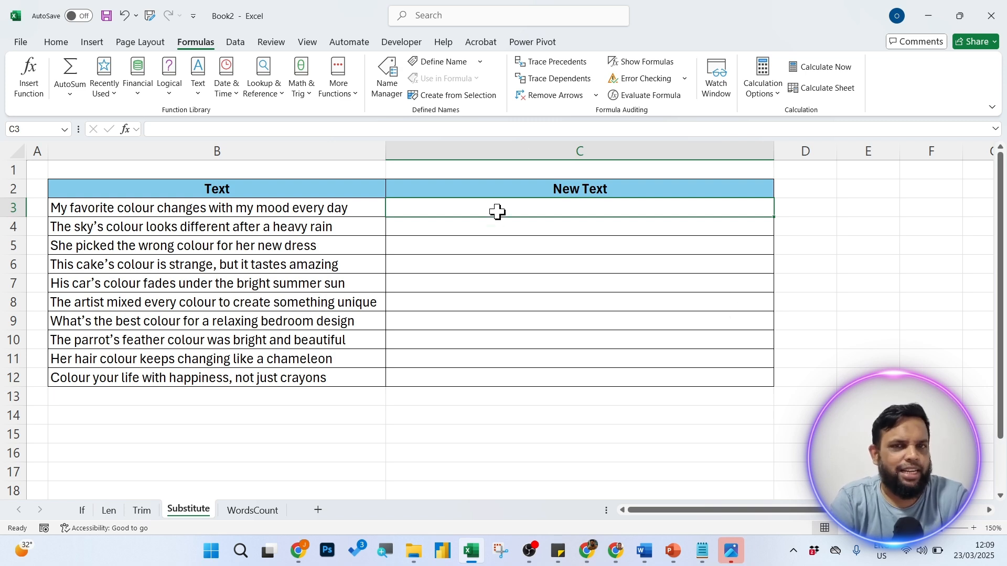
text(=sub)
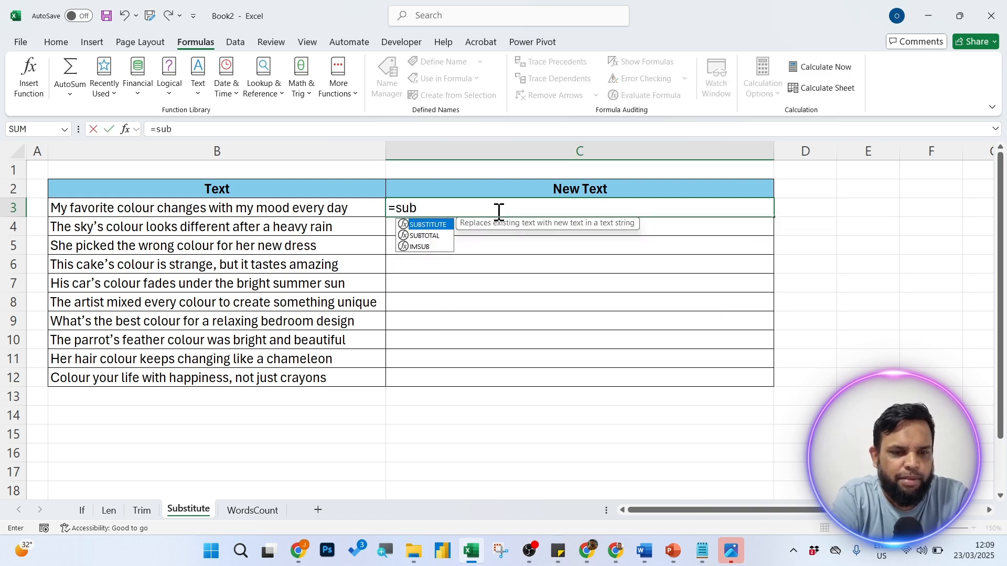
key(Tab)
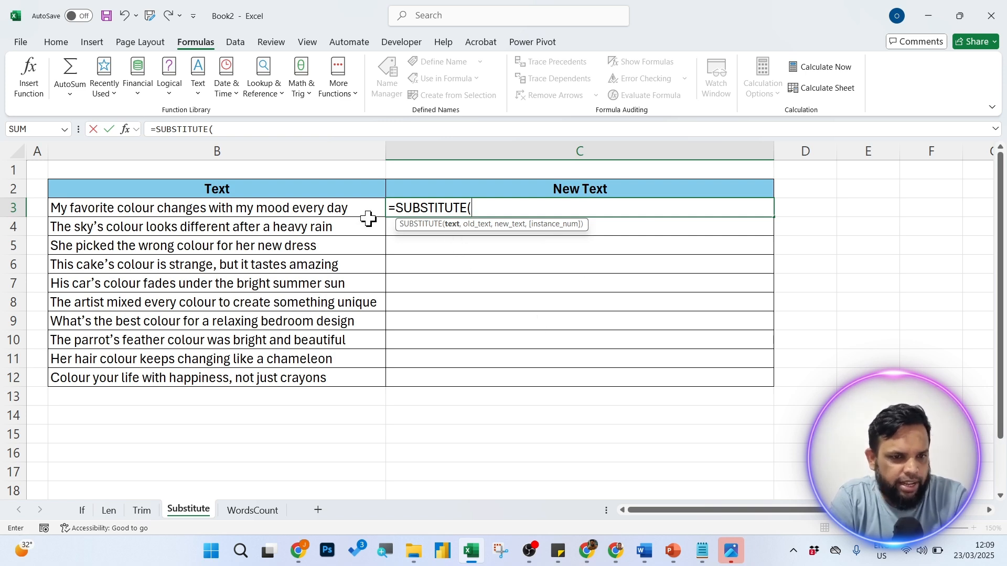
click(306, 208)
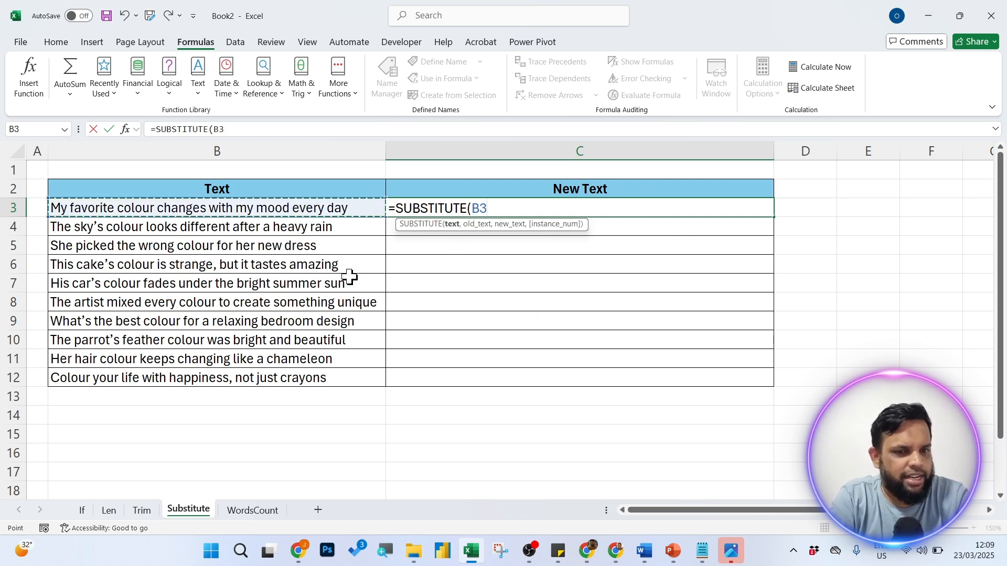
text(,)
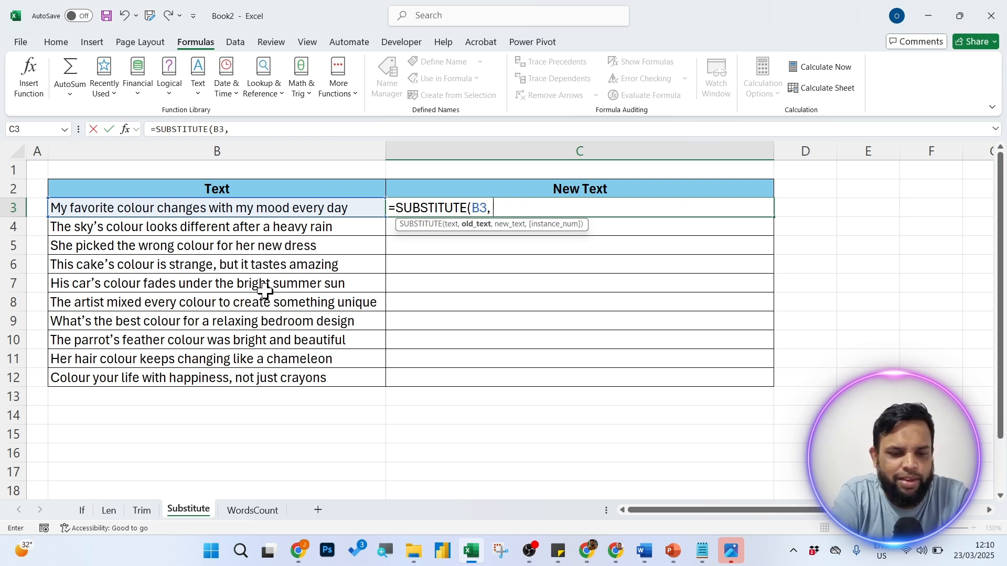
Complete the SUBSTITUTE formula in C3 so it replaces "colour" with "color" in the text of B3.
text(")
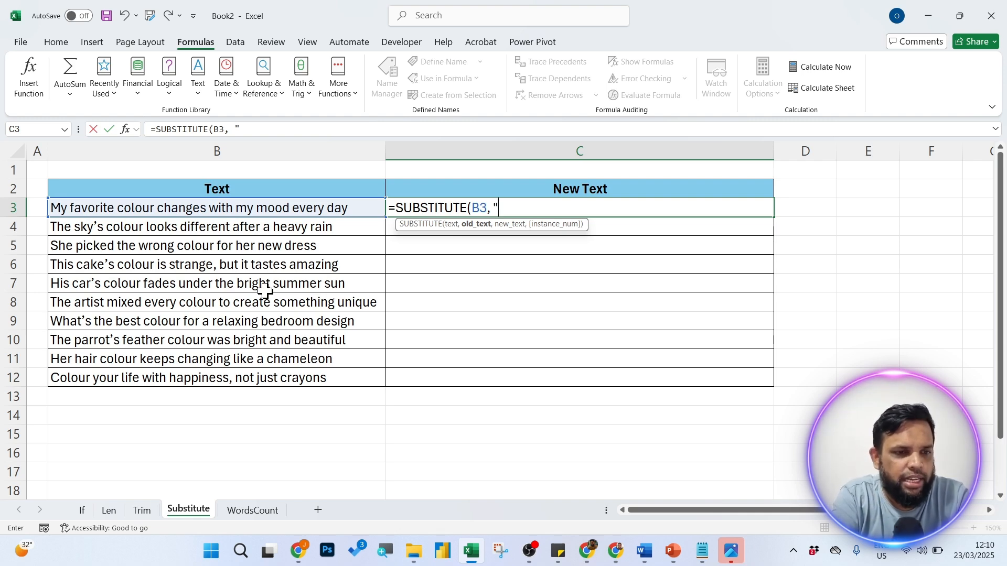
text(colo)
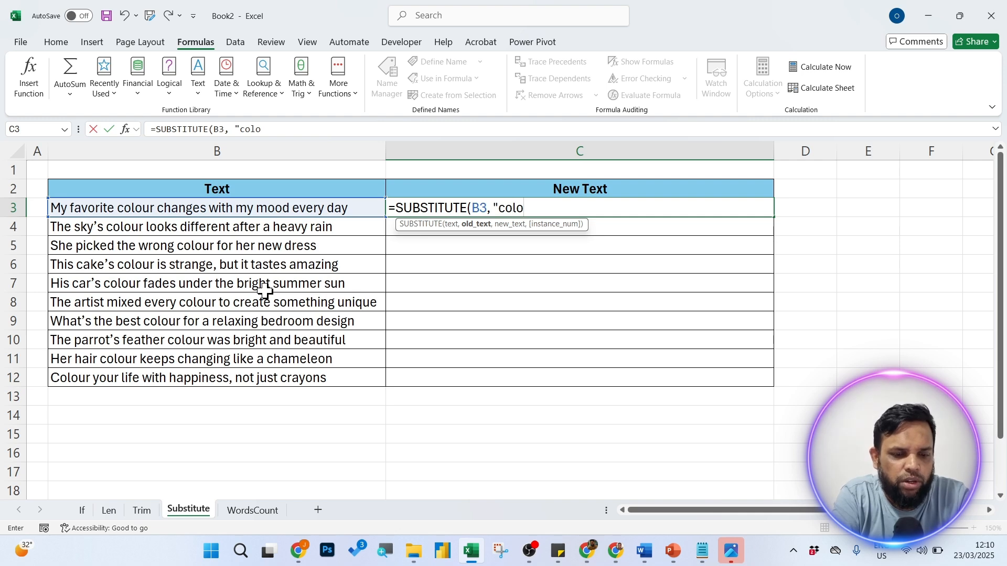
text(ur)
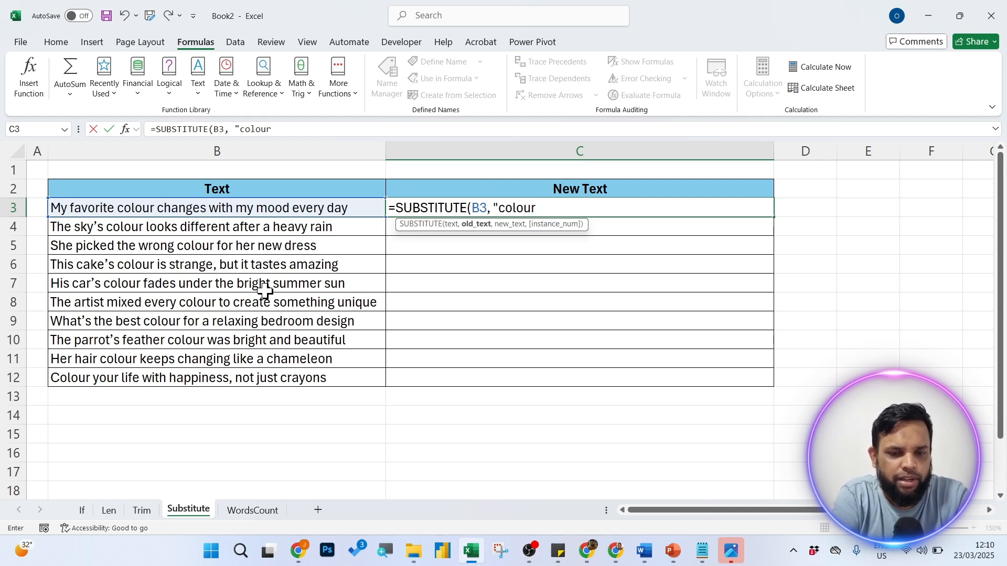
text(")
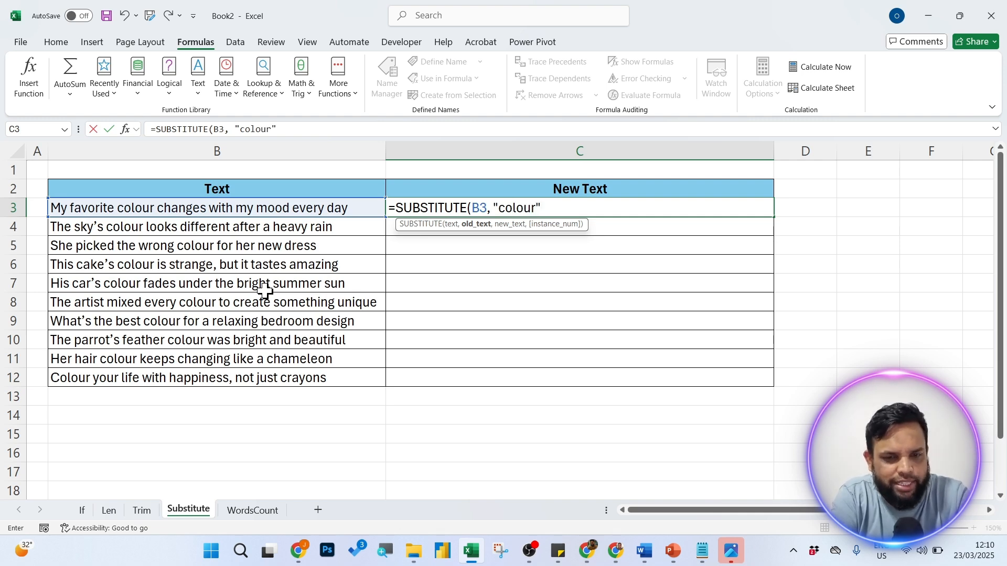
text(,)
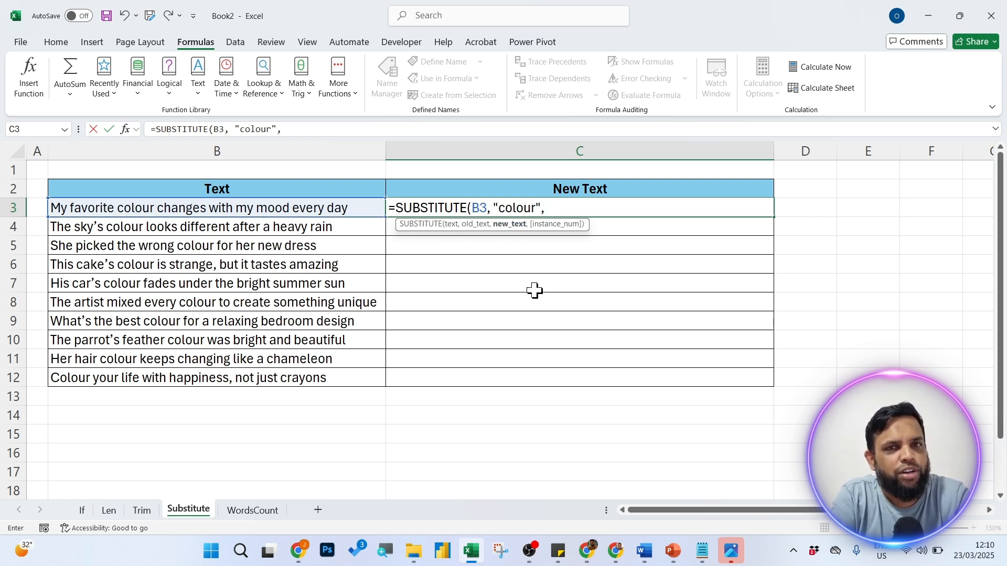
text(")
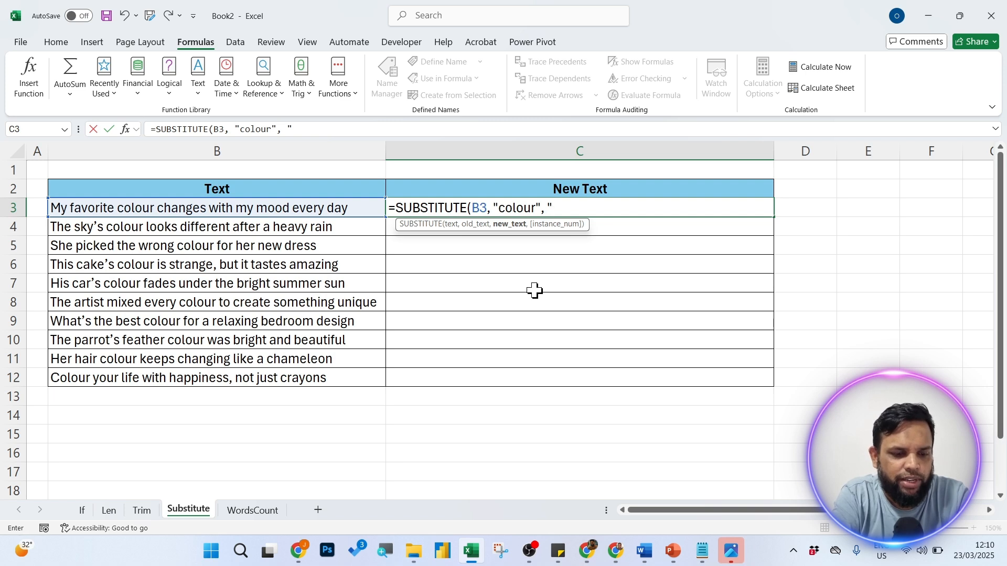
text(color")
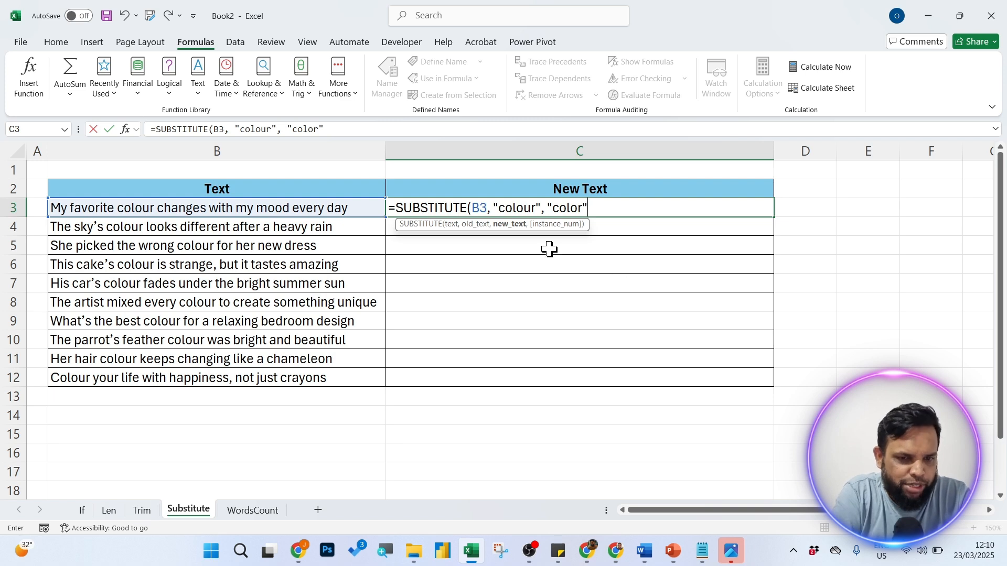
text())
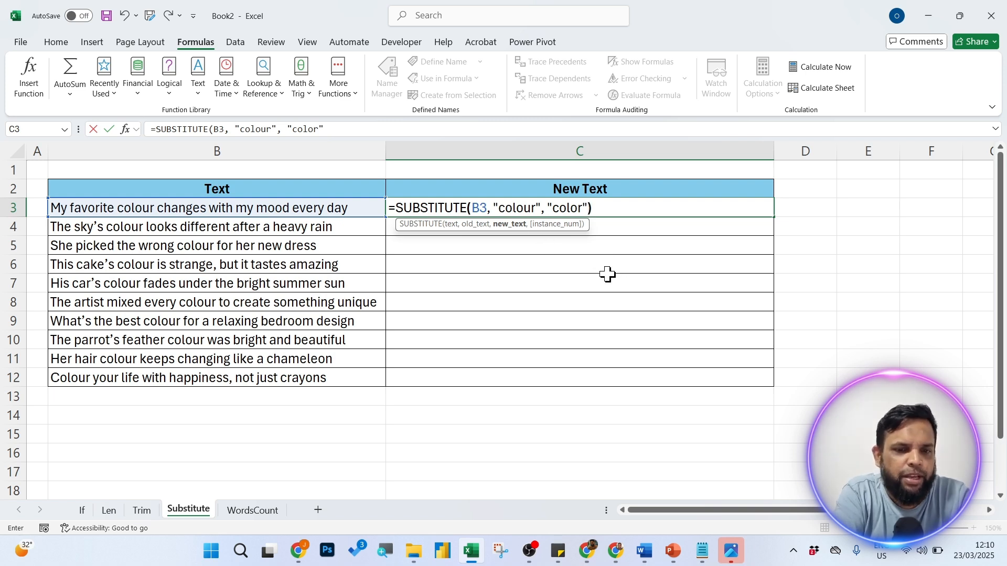
key(Return)
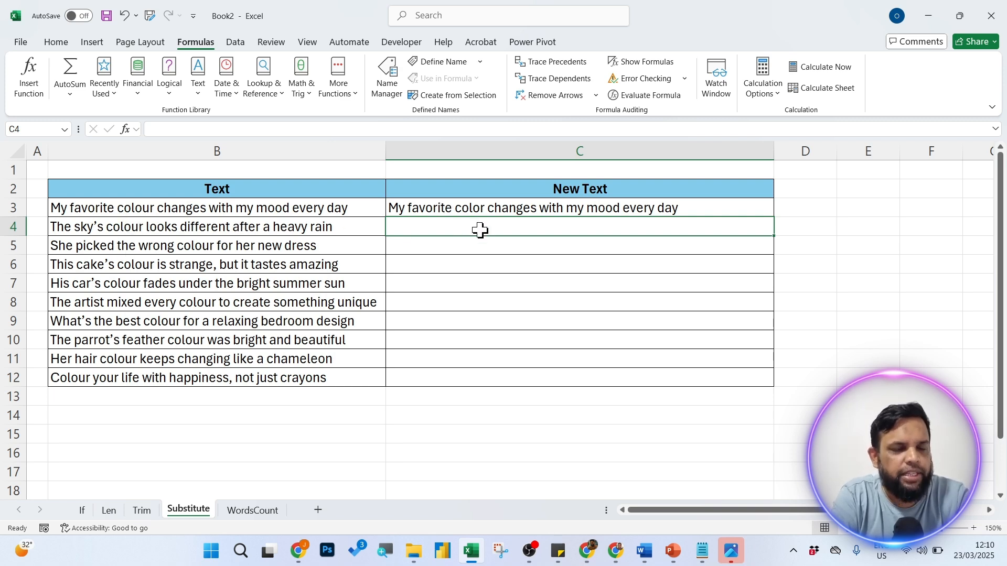
Copy the SUBSTITUTE formula from C3 down to C12 and review the copied formulas in column C.
click(703, 212)
drag(776, 219, 766, 382)
click(523, 336)
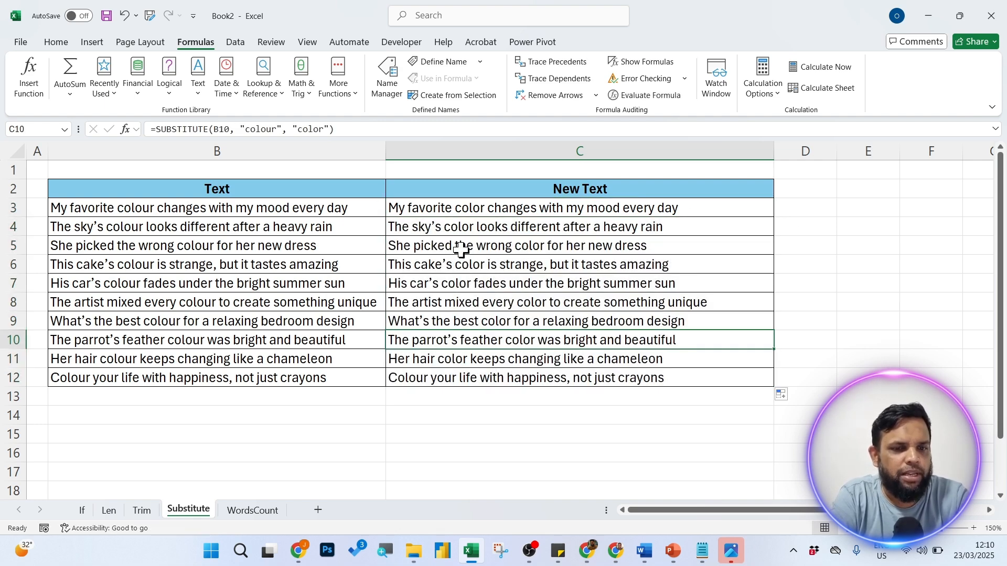
click(461, 231)
click(527, 251)
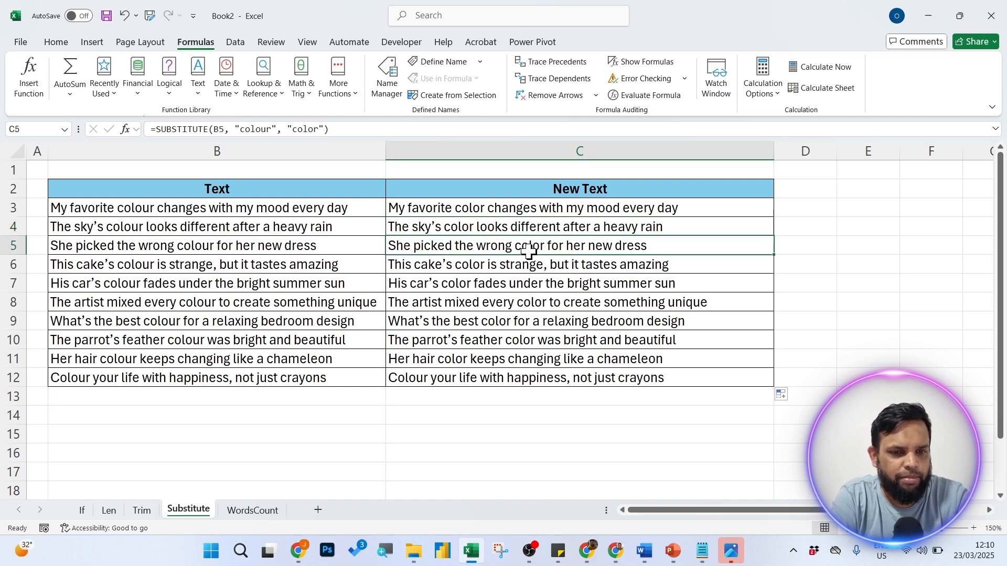
click(475, 265)
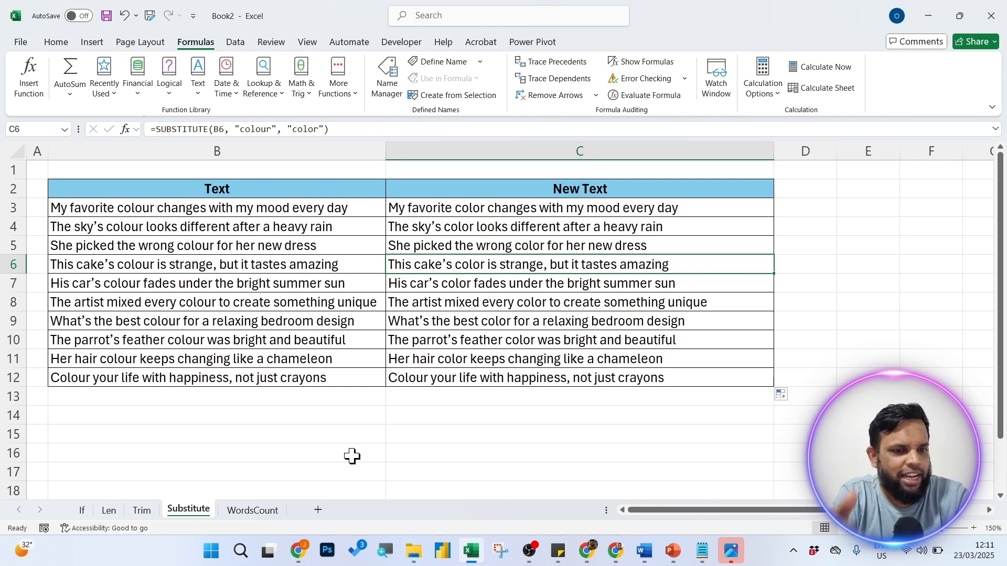
On the WordsCount sheet, delete the list of functions in G2:G7.
click(252, 510)
click(552, 376)
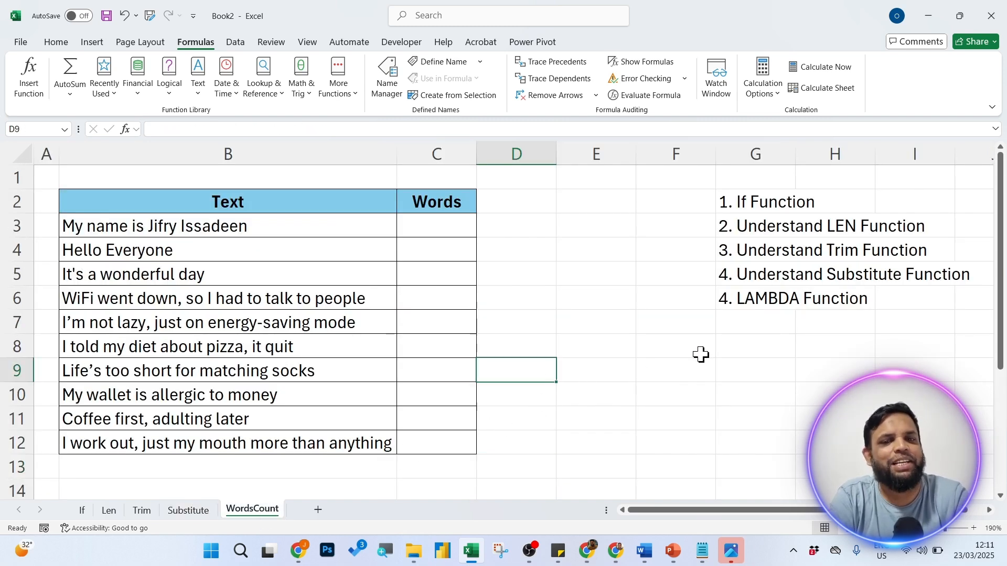
drag(727, 201, 749, 317)
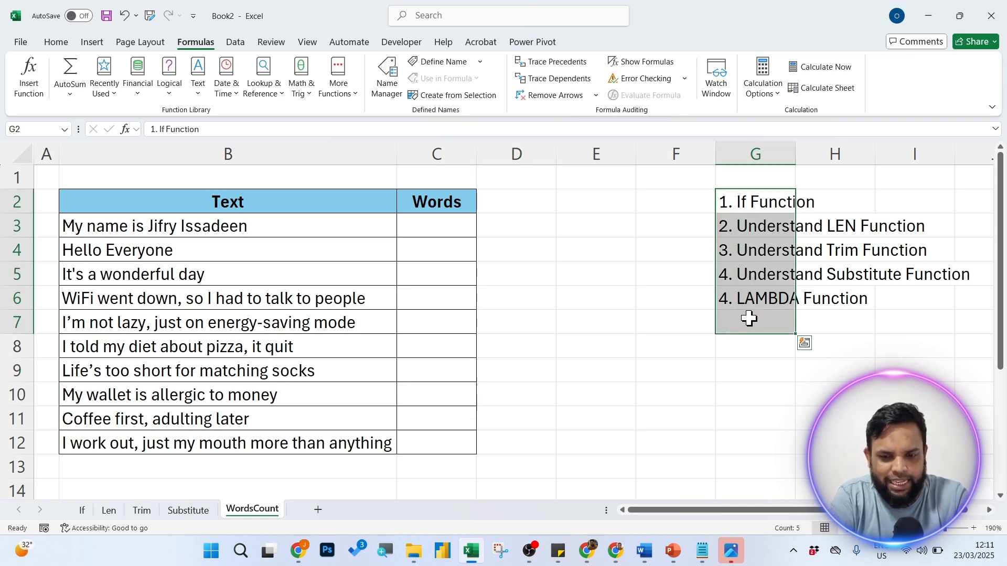
key(Delete)
click(681, 353)
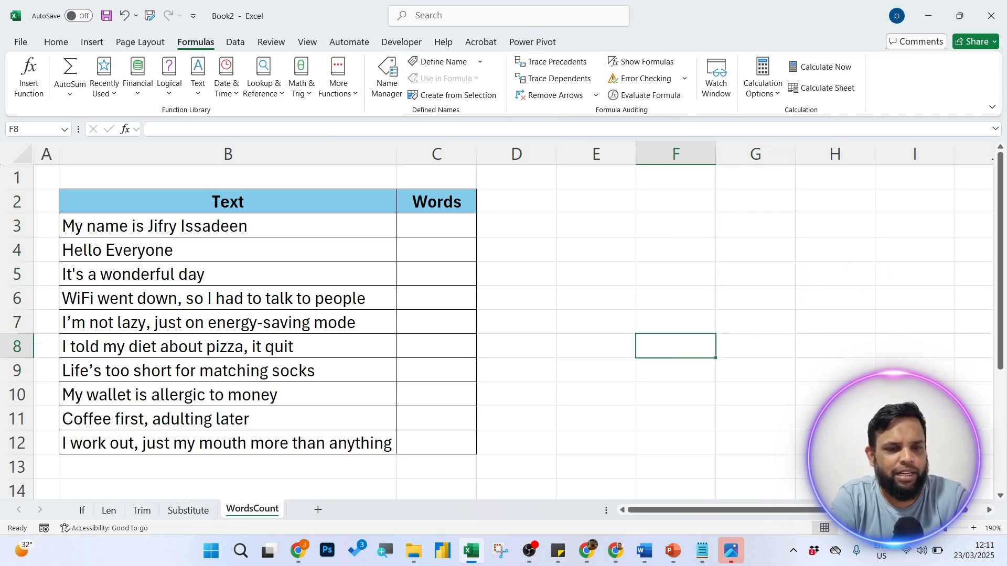
ctrl+scroll(504, 315, down, 2)
click(601, 391)
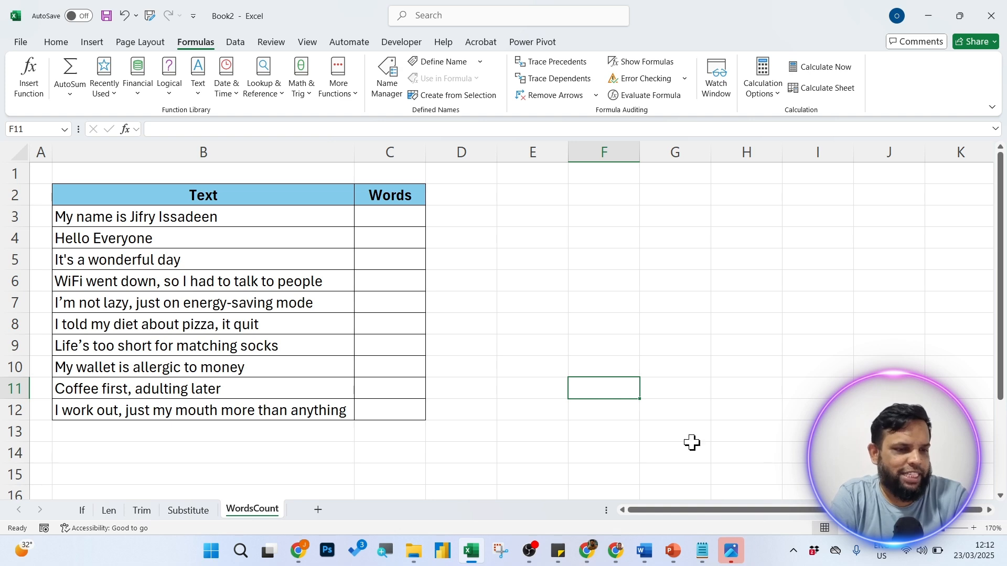
Try an IF formula in C3 that tests B3="" and gives "" as the value if true.
click(249, 218)
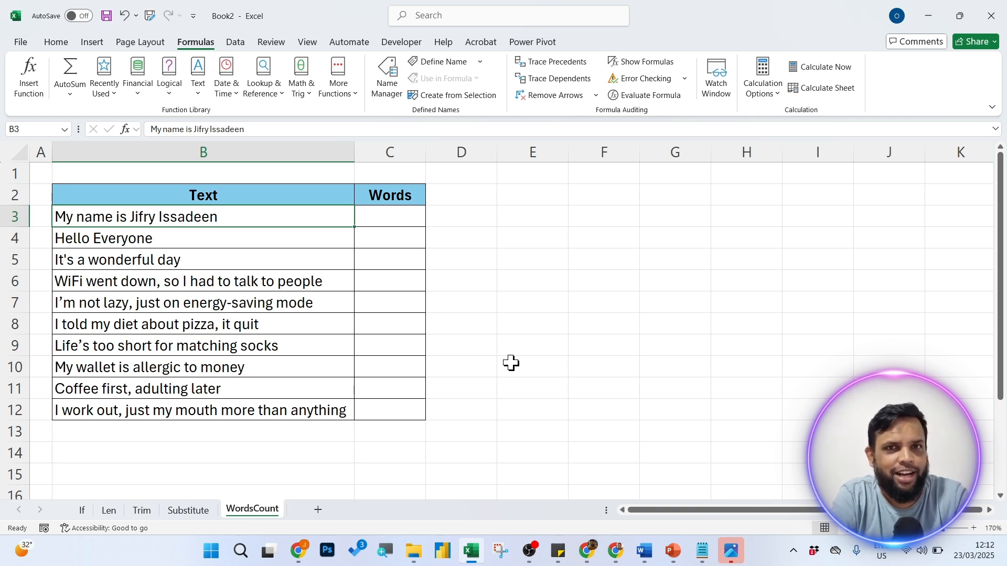
click(389, 217)
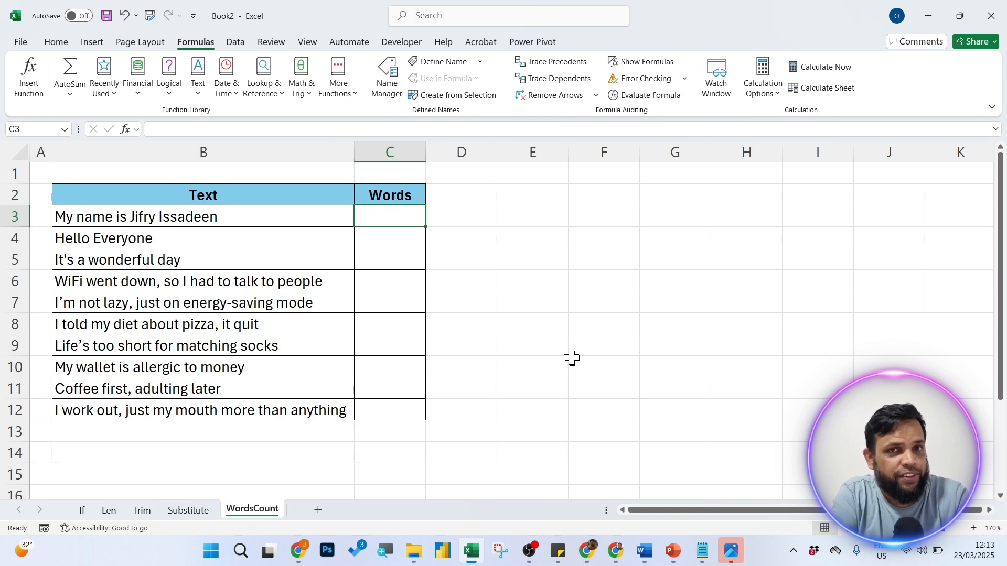
text(=)
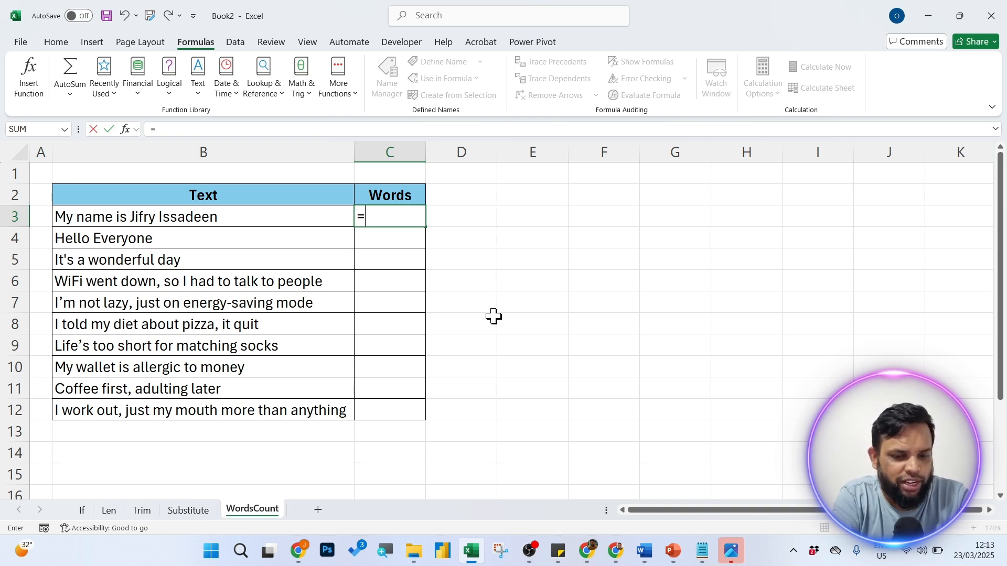
text(if)
key(Tab)
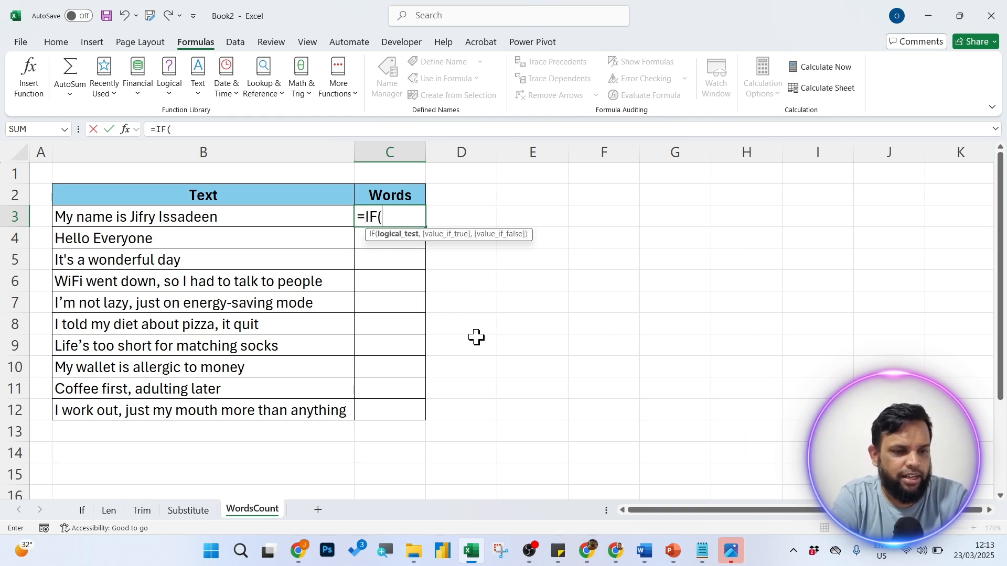
click(241, 217)
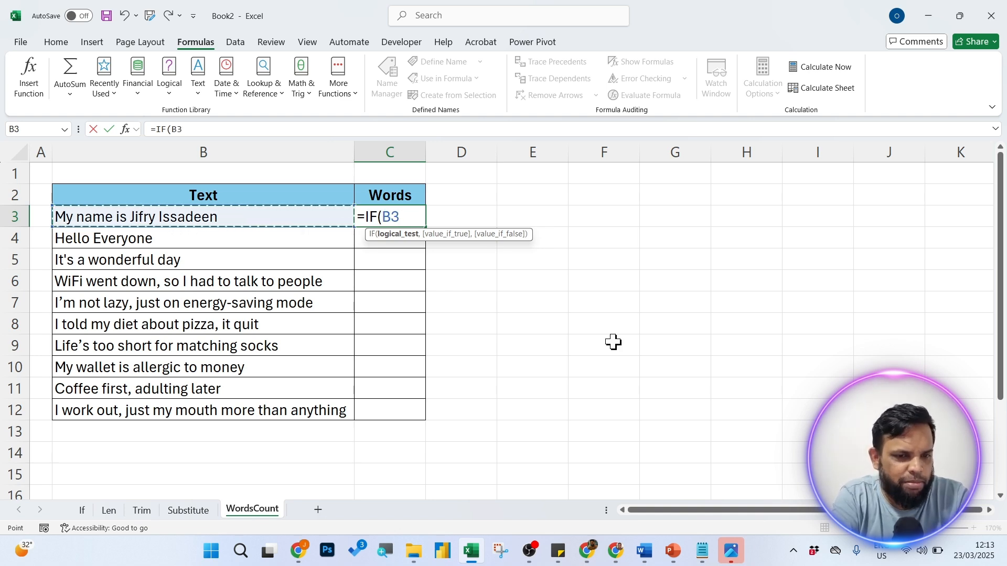
text(="")
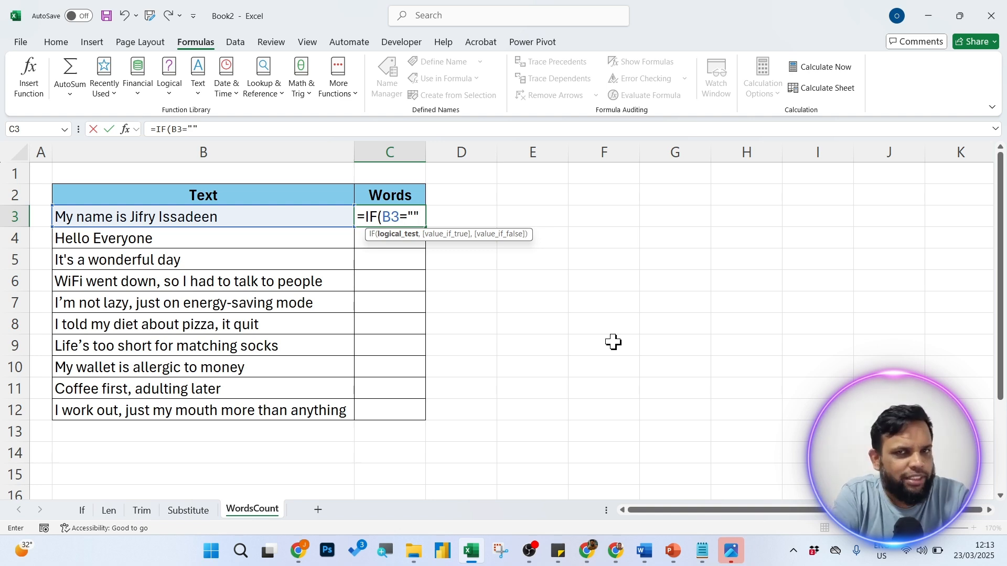
text(,"")
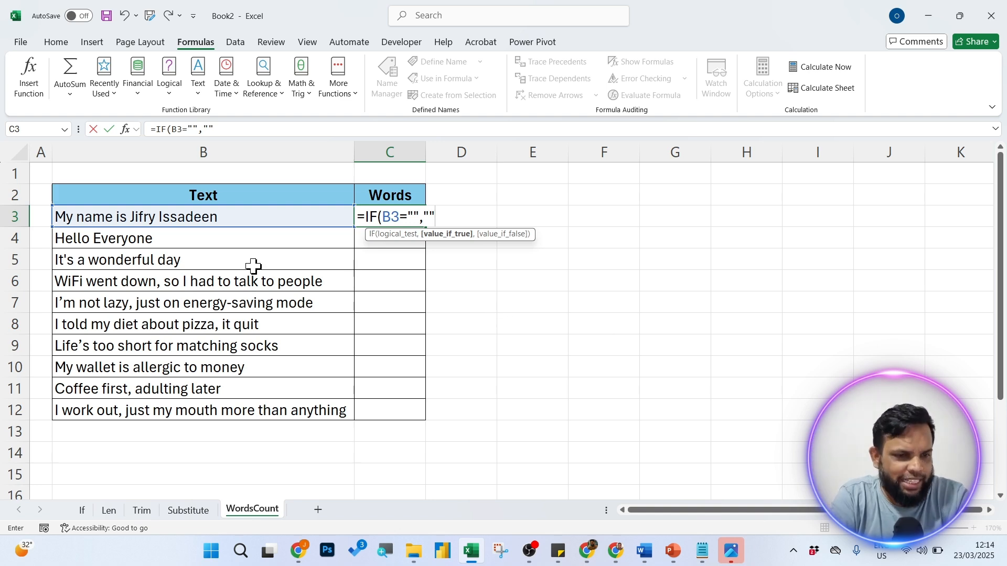
Review the logical test and blank true value of the IF formula, and advance to its value_if_false argument.
click(410, 216)
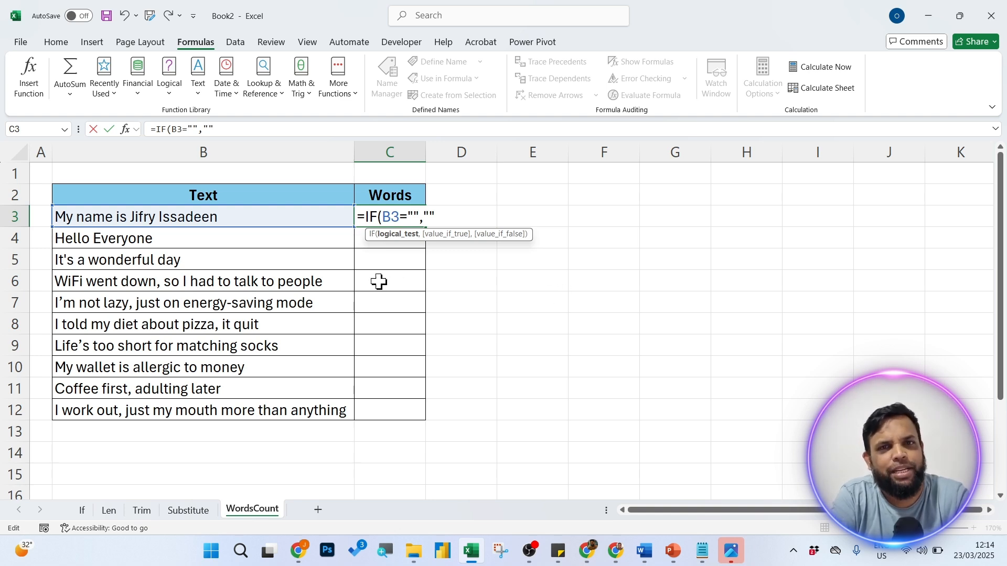
drag(408, 215, 436, 215)
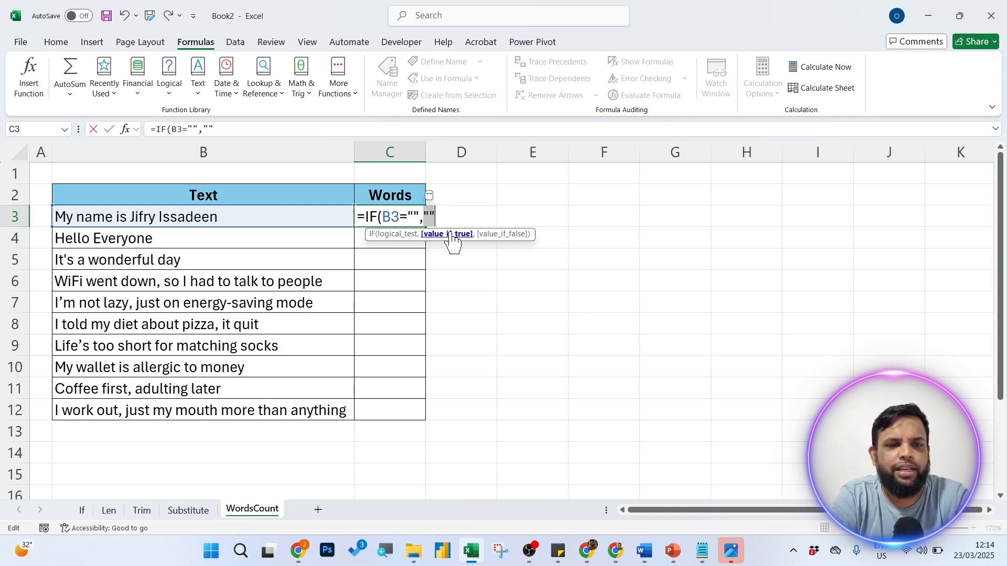
key(Right)
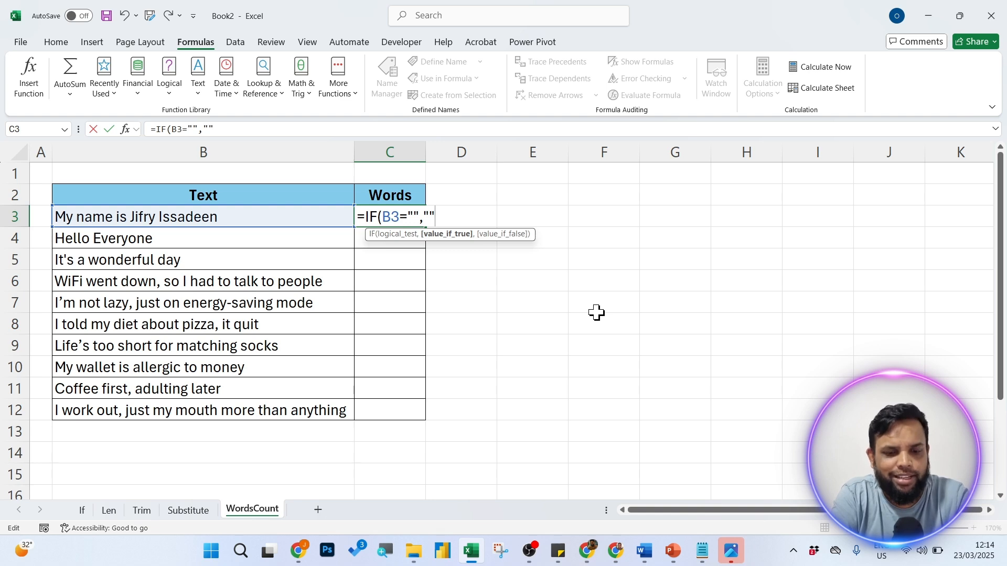
text(,)
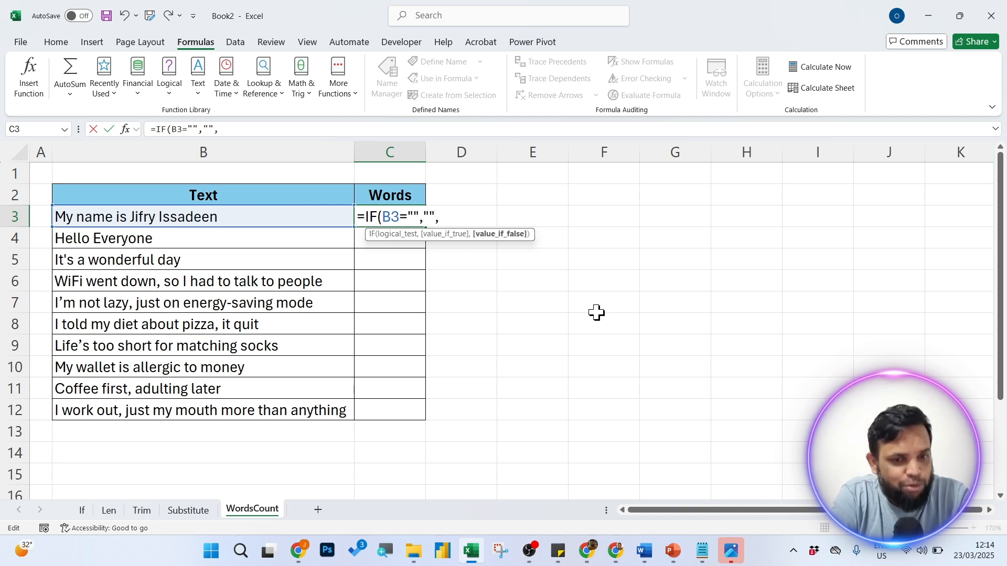
drag(381, 217, 419, 216)
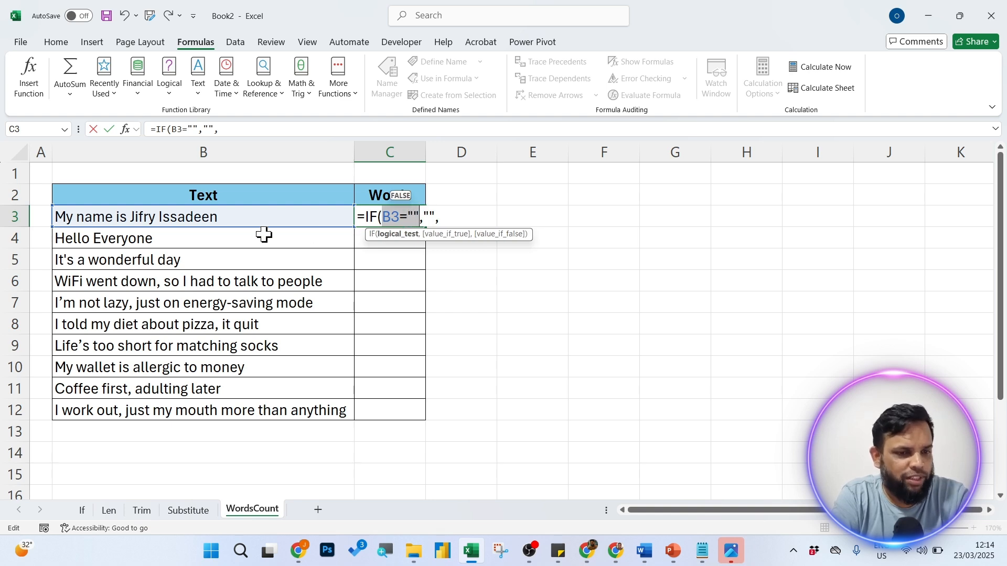
click(428, 216)
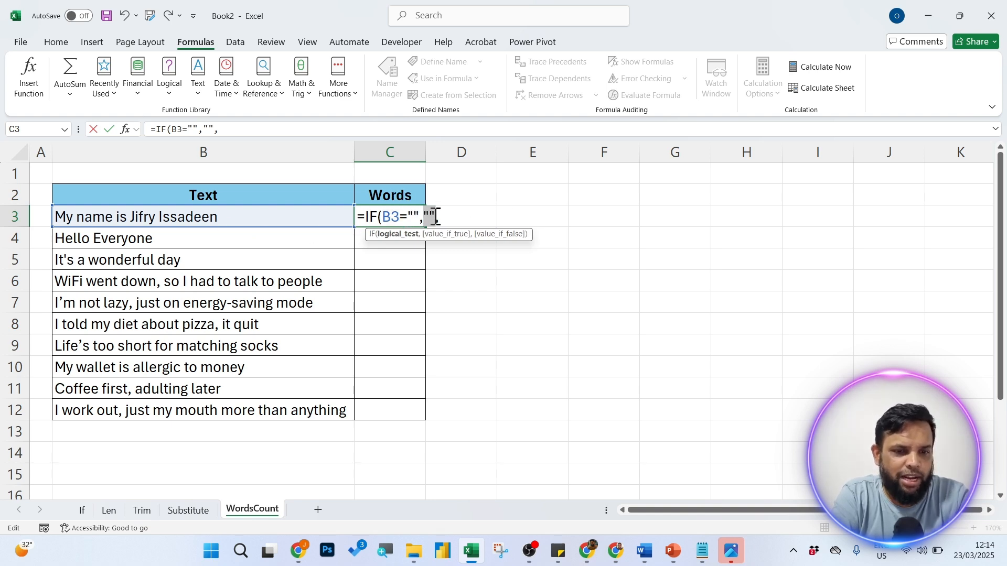
click(451, 219)
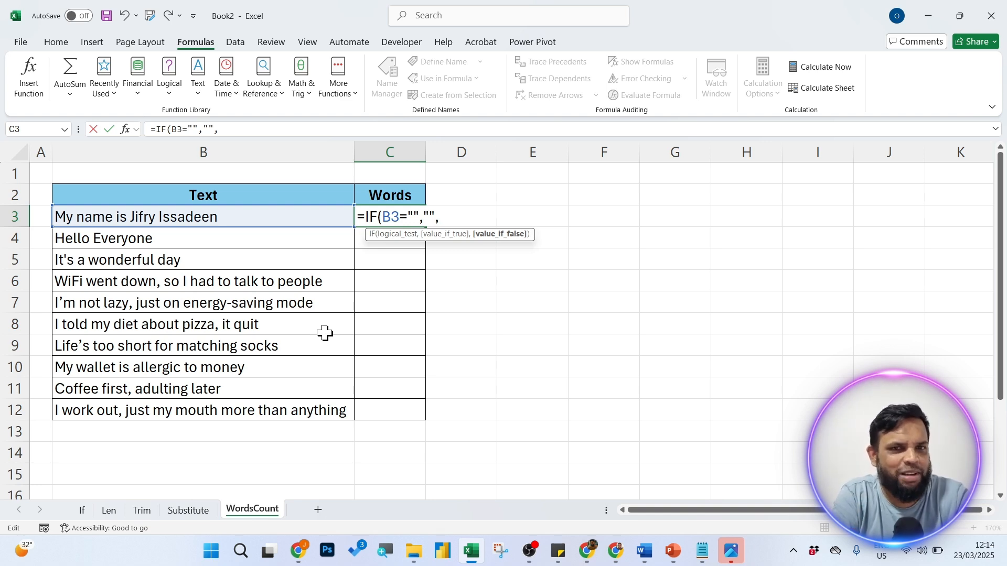
Try LEN(B3) as the value_if_false argument, and discard the unfinished IF formula in C3.
text(len)
key(Tab)
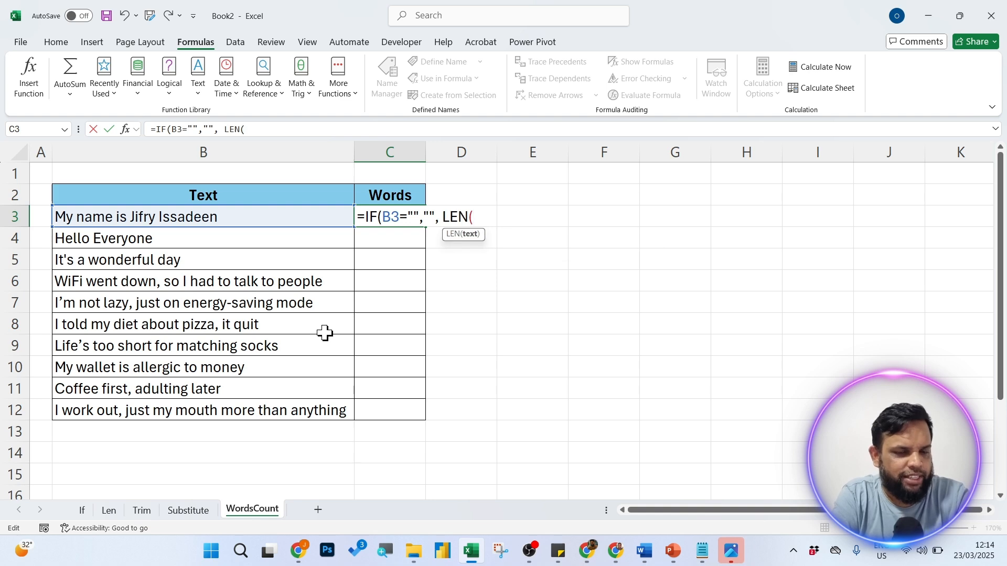
click(207, 219)
text())
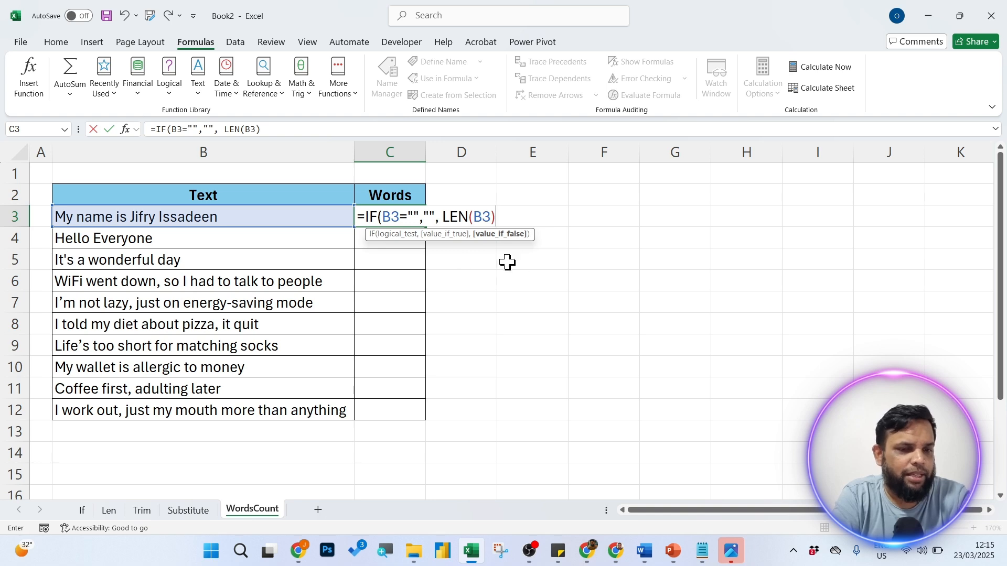
key(Escape)
Enter =LEN(B3) in D3 to count the characters of the first text, including its spaces.
click(477, 220)
text(=)
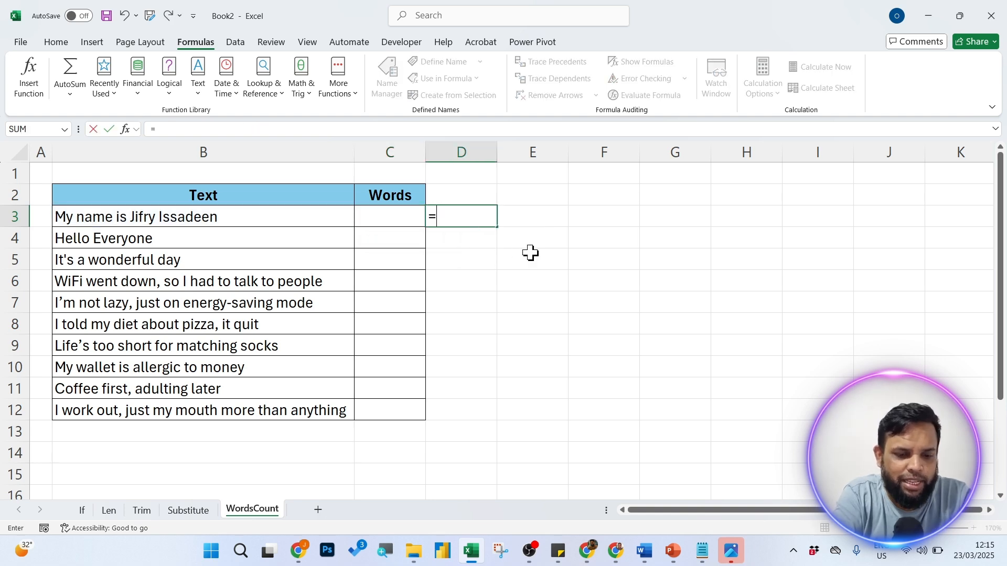
text(len)
key(Tab)
click(220, 219)
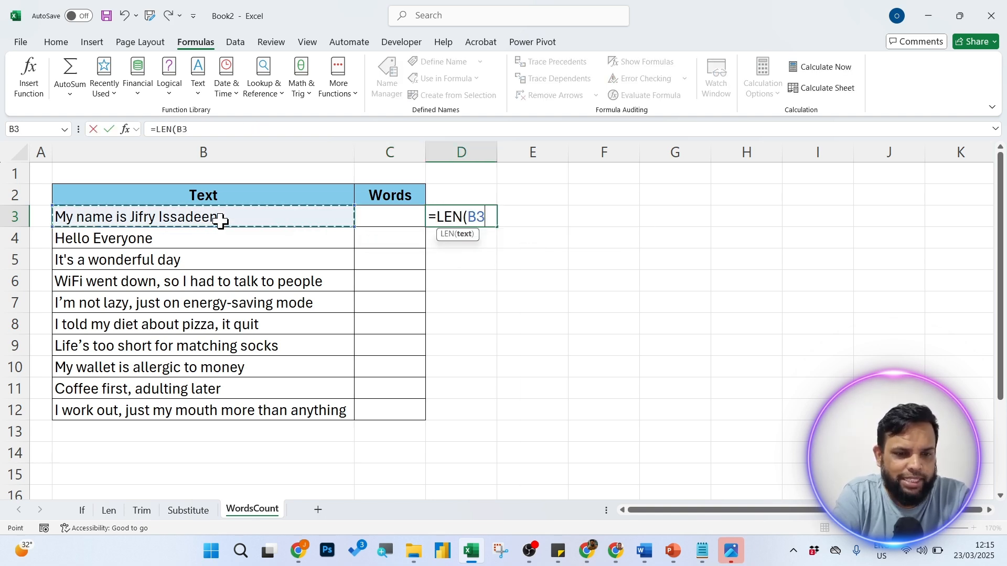
key(Return)
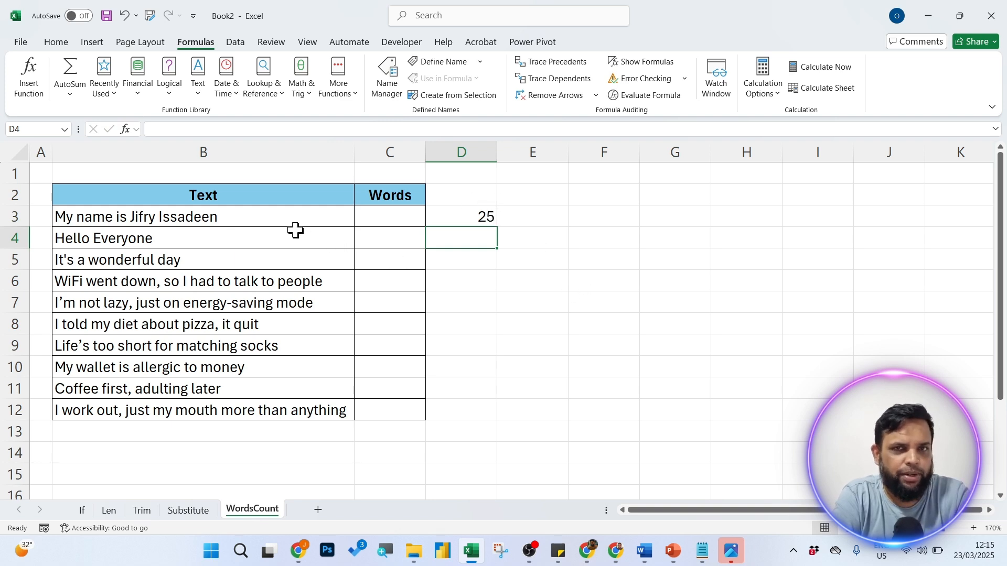
Add an extra space at the end of the text in B3 to test the character count, and clear the LEN formula from D3.
double_click(248, 214)
click(650, 307)
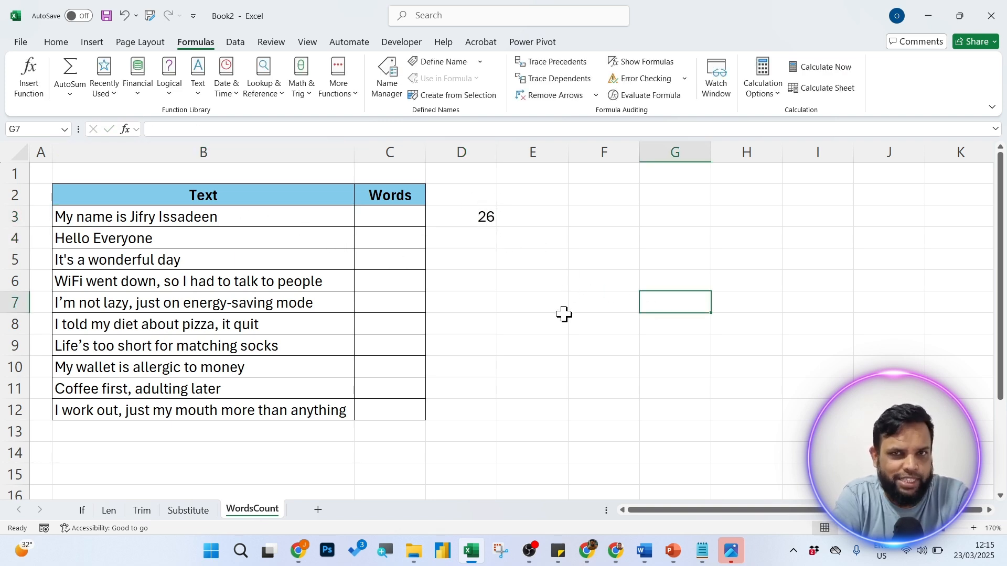
click(480, 217)
key(Delete)
Start an IF formula in C3 that tests B3="" and gives "" as the value if true.
click(395, 223)
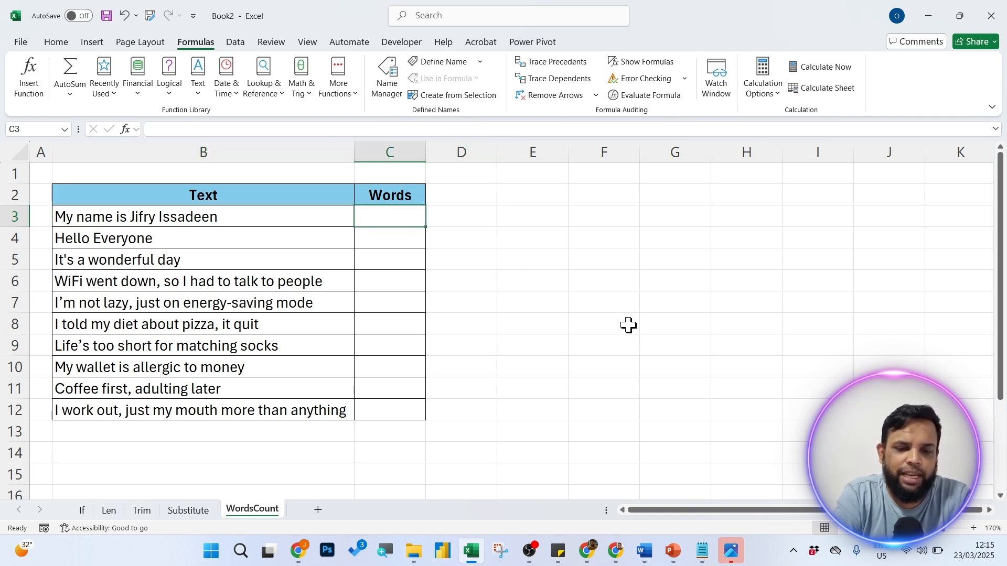
text(=if)
key(Tab)
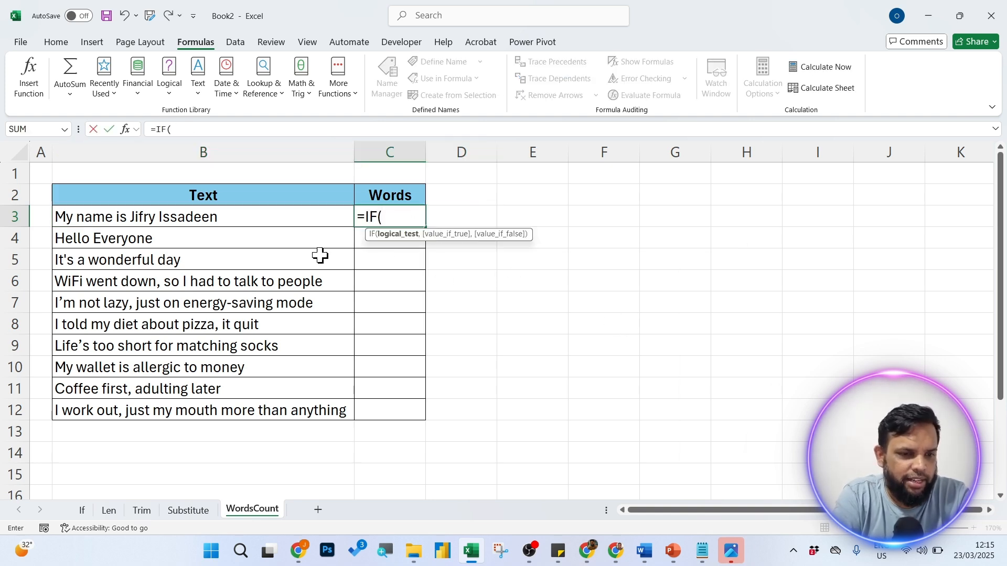
click(237, 219)
text(=)
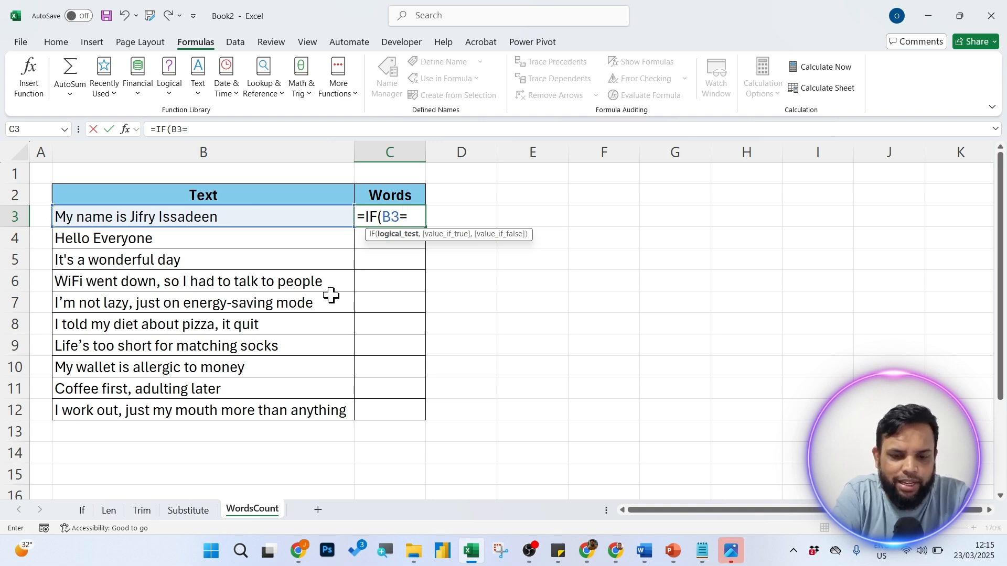
text("",)
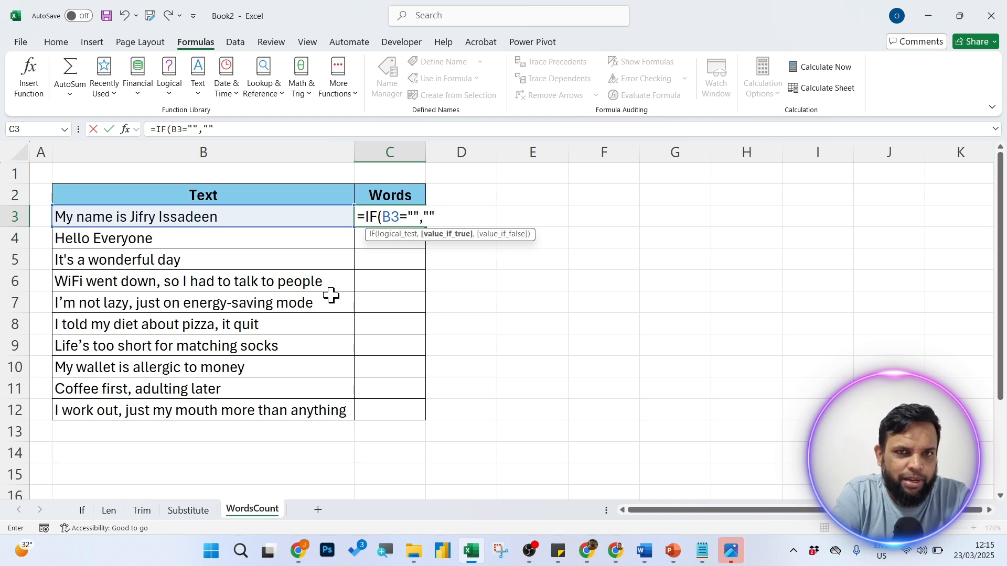
text("",)
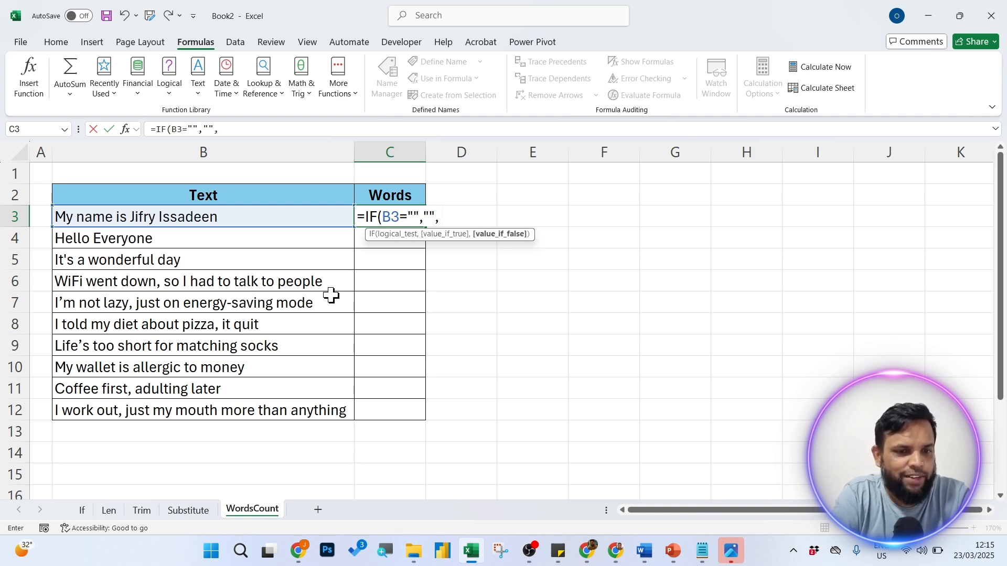
Enter LEN(TRIM(B3)) as the value_if_false argument of the IF formula in C3.
text( e)
key(BackSpace)
text(len)
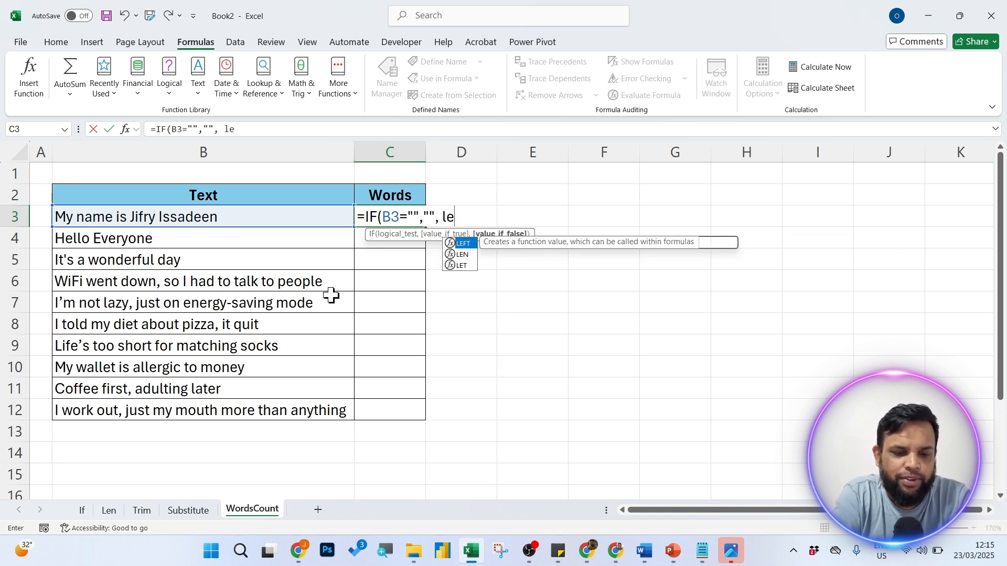
key(Tab)
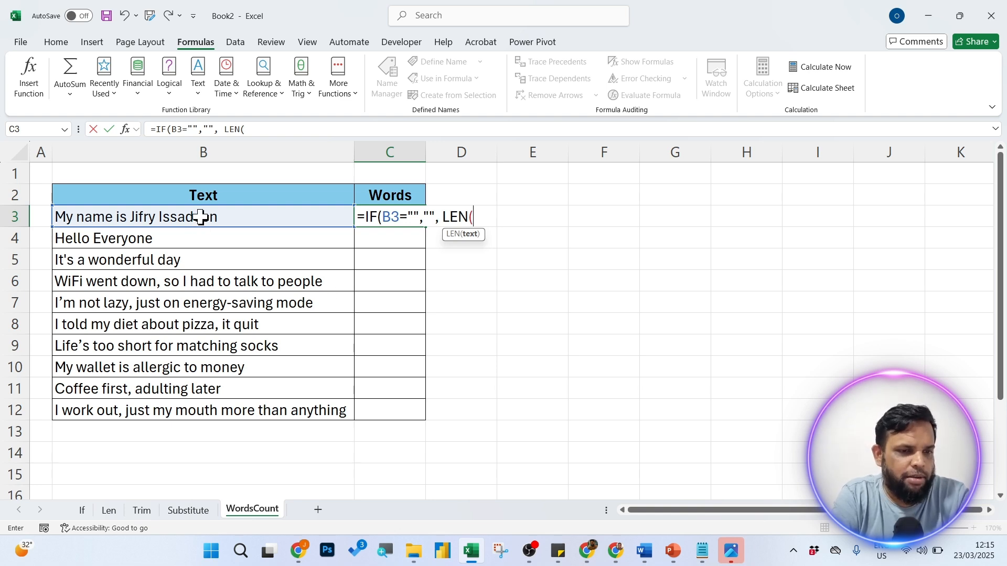
text(trim)
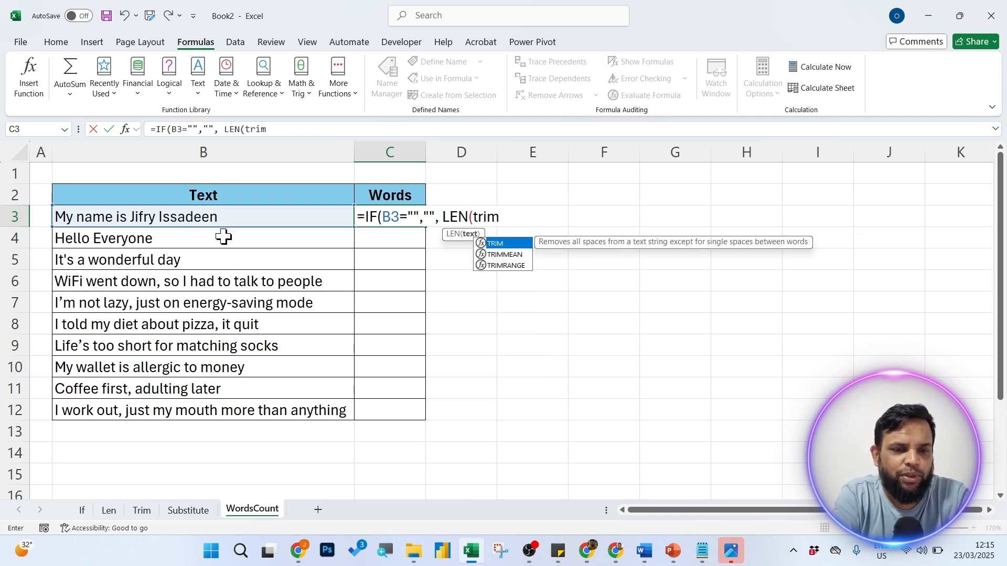
key(Tab)
click(216, 217)
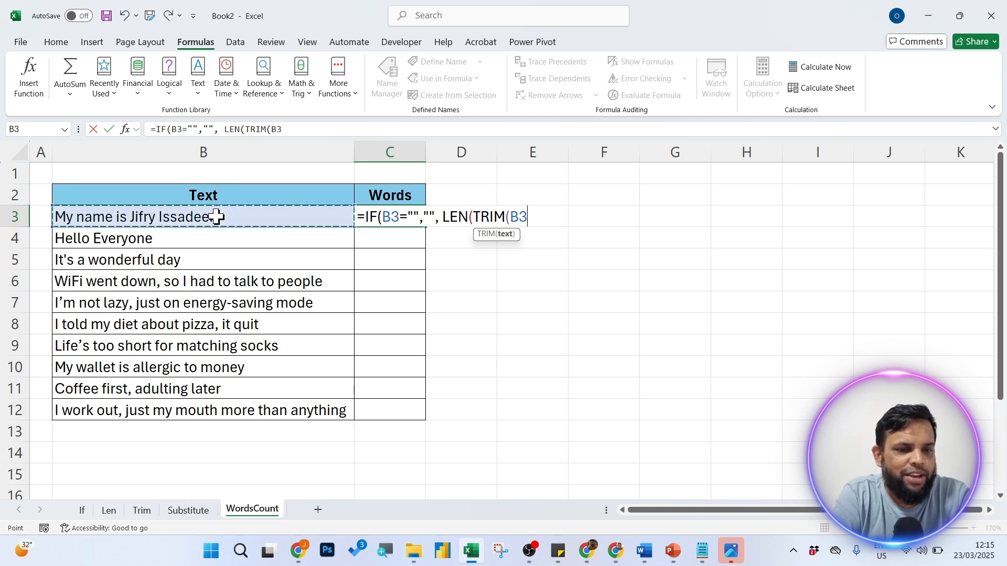
text())
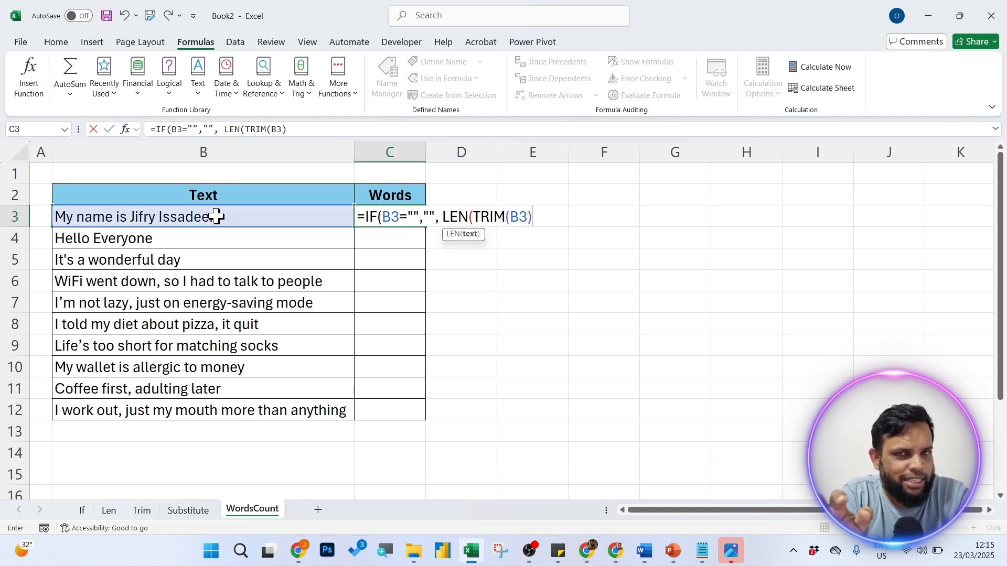
drag(474, 217, 534, 221)
click(535, 219)
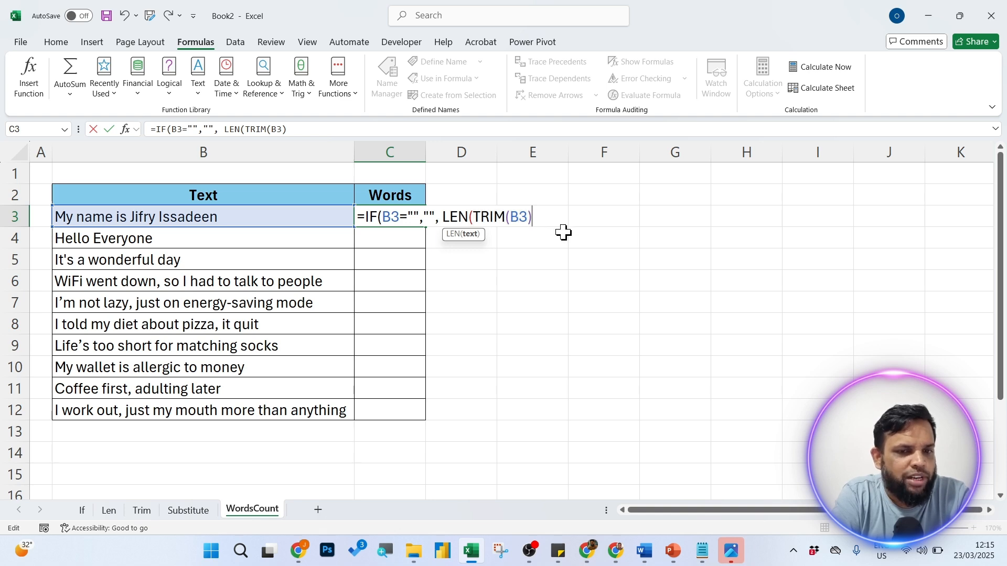
text())
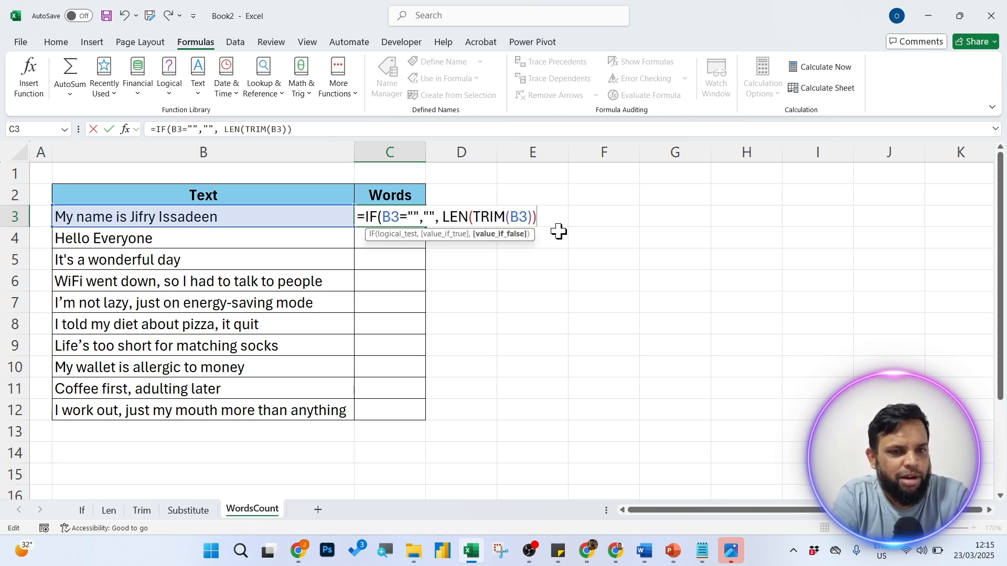
Preview the result of LEN(TRIM(B3)) within the formula and append a minus sign after it.
drag(442, 215, 547, 227)
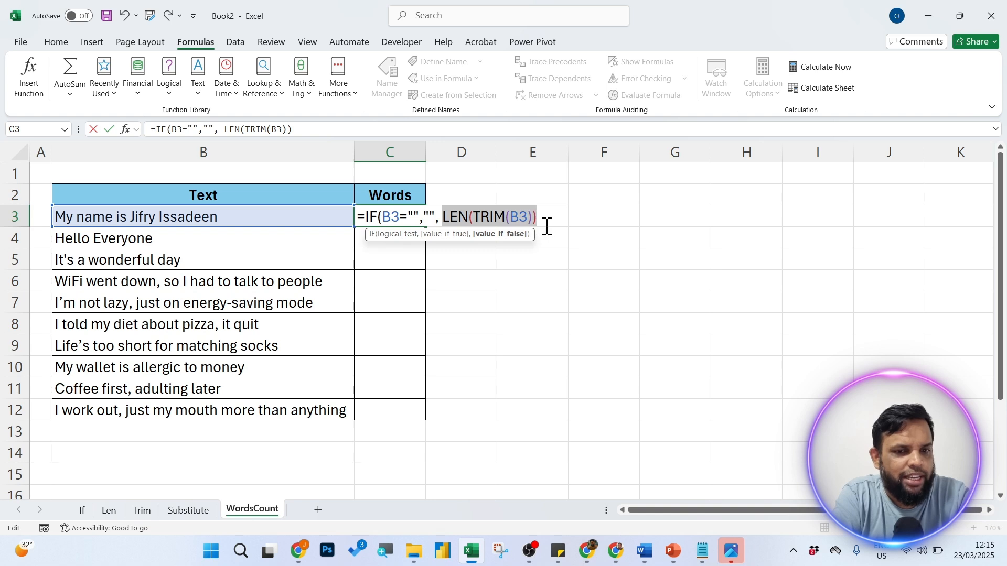
click(484, 219)
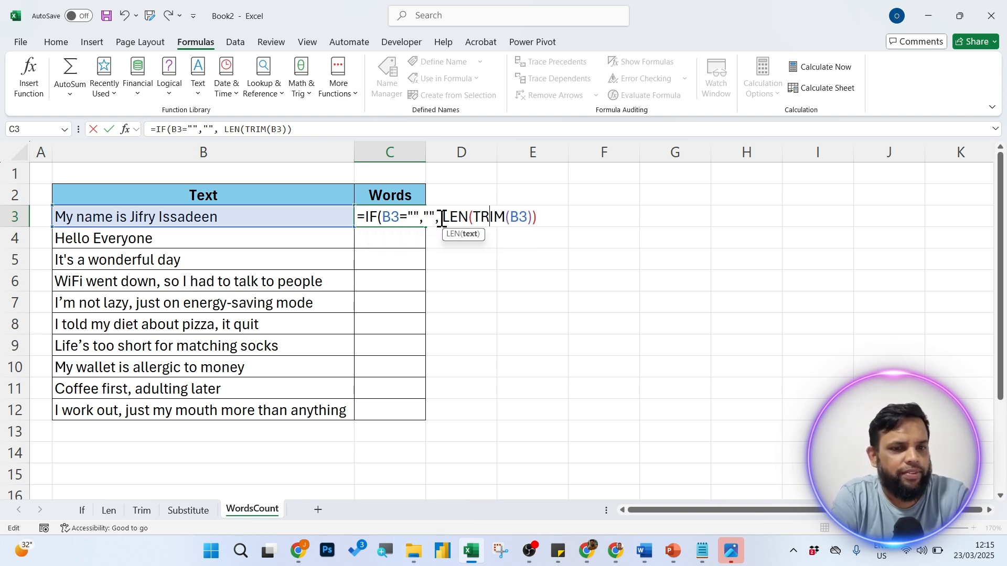
drag(442, 215, 538, 226)
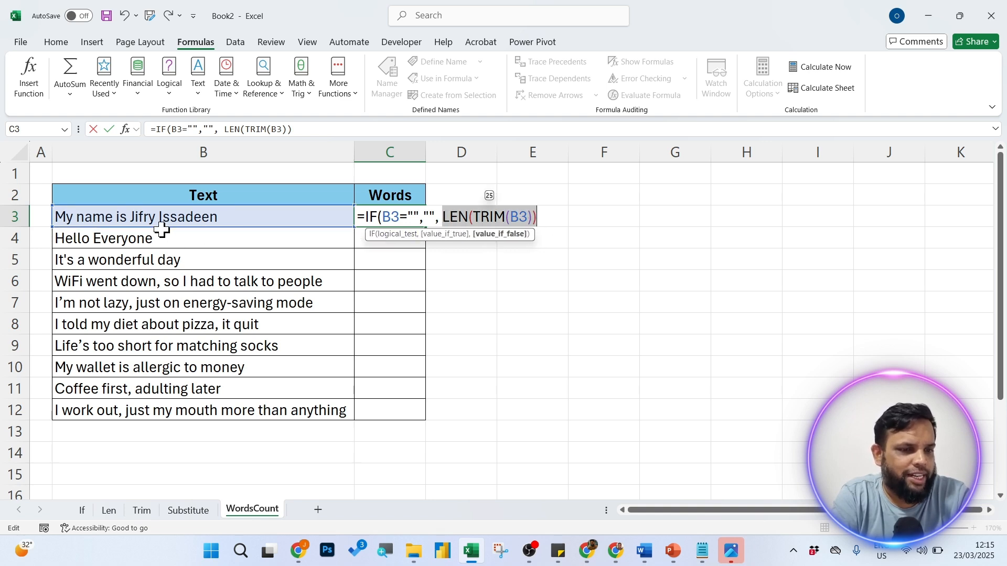
click(549, 218)
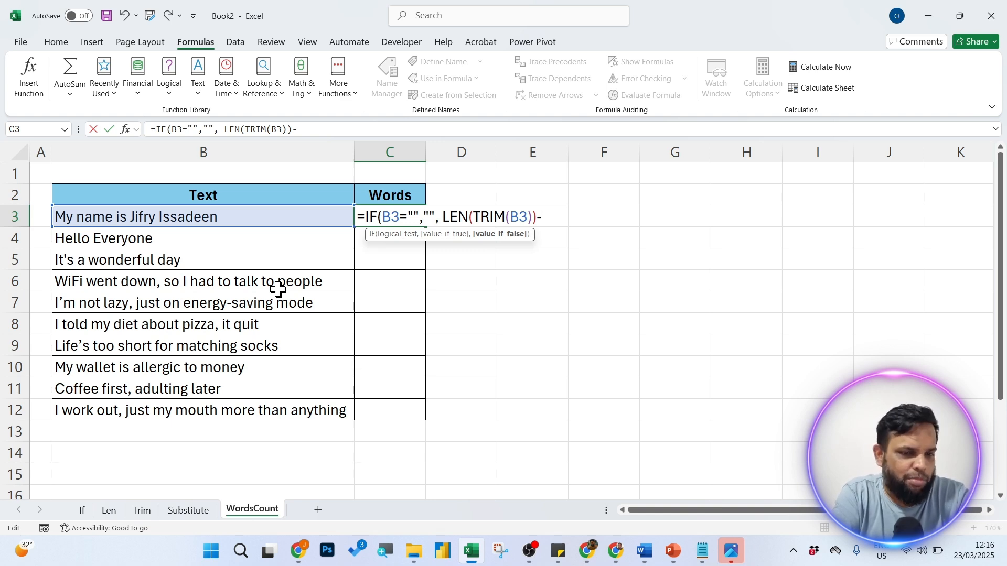
text(len)
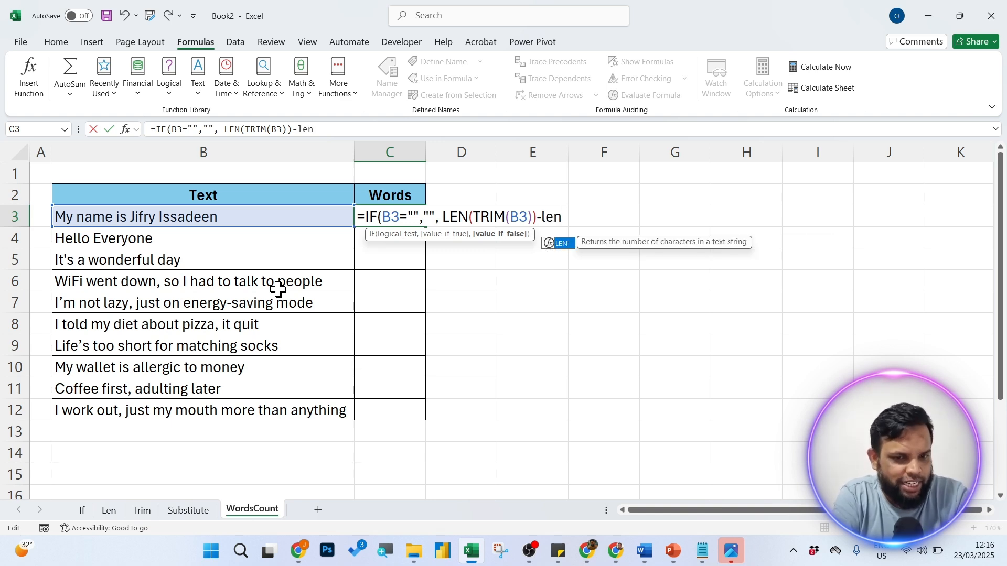
key(BackSpace)
key(BackSpace)
key(BackSpace)
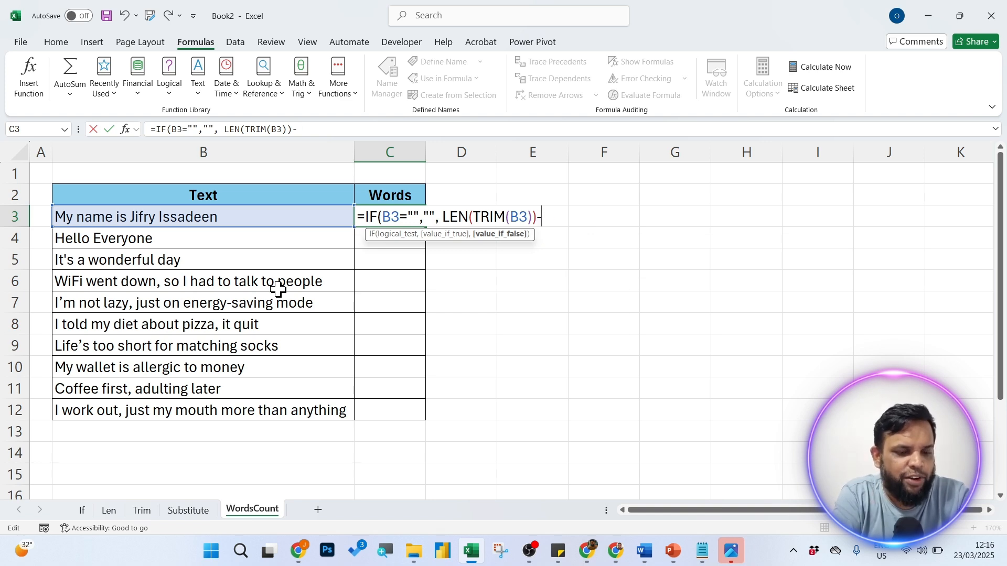
Add SUBSTITUTE(B3," ","") after the minus sign to replace the spaces in B3 with nothing.
text(sub)
key(Tab)
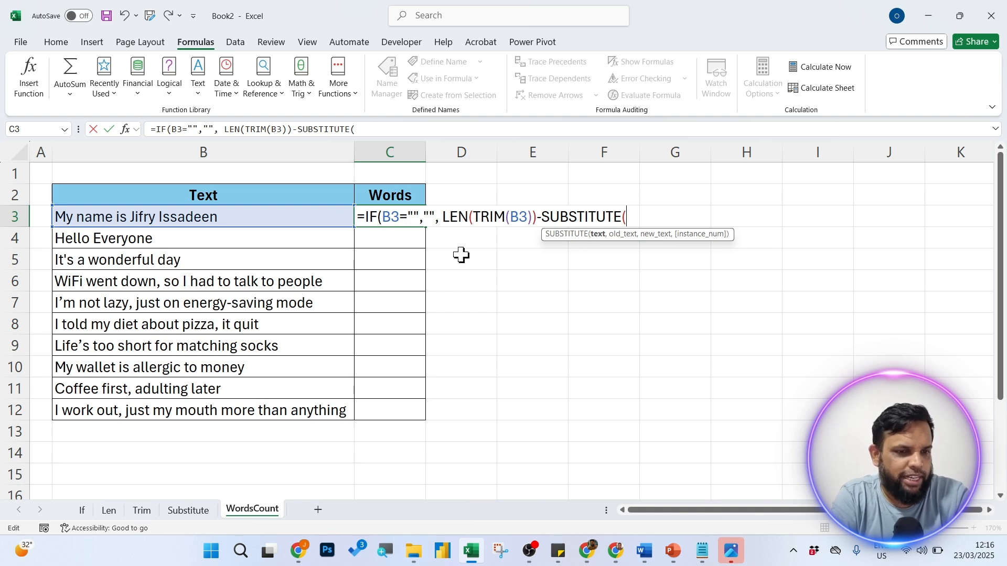
click(220, 218)
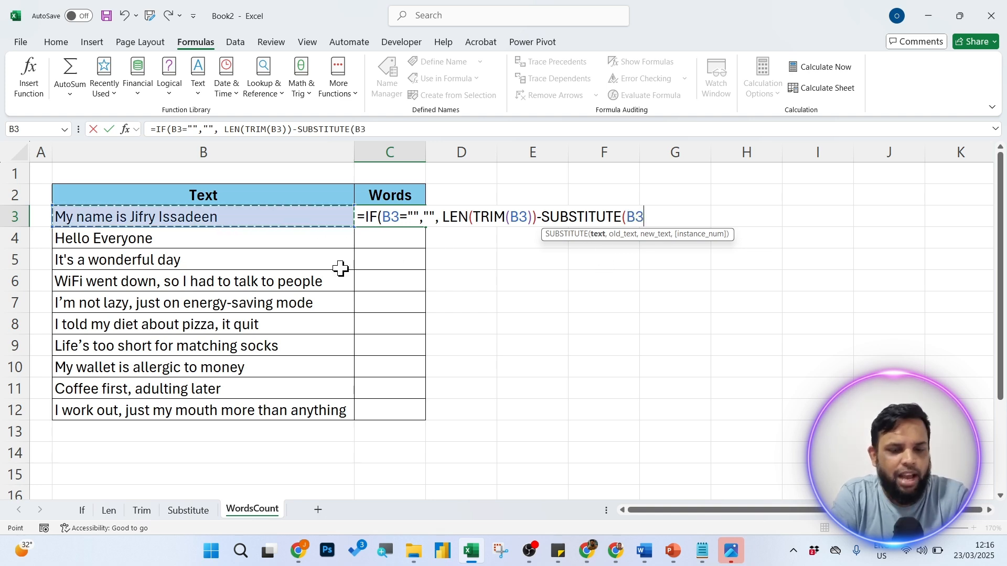
text(,)
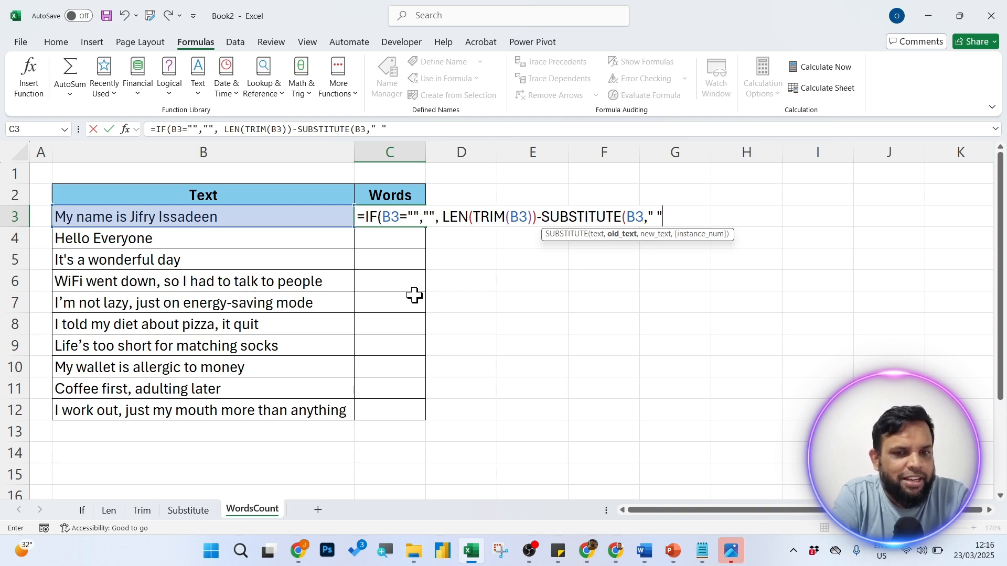
text(" ",)
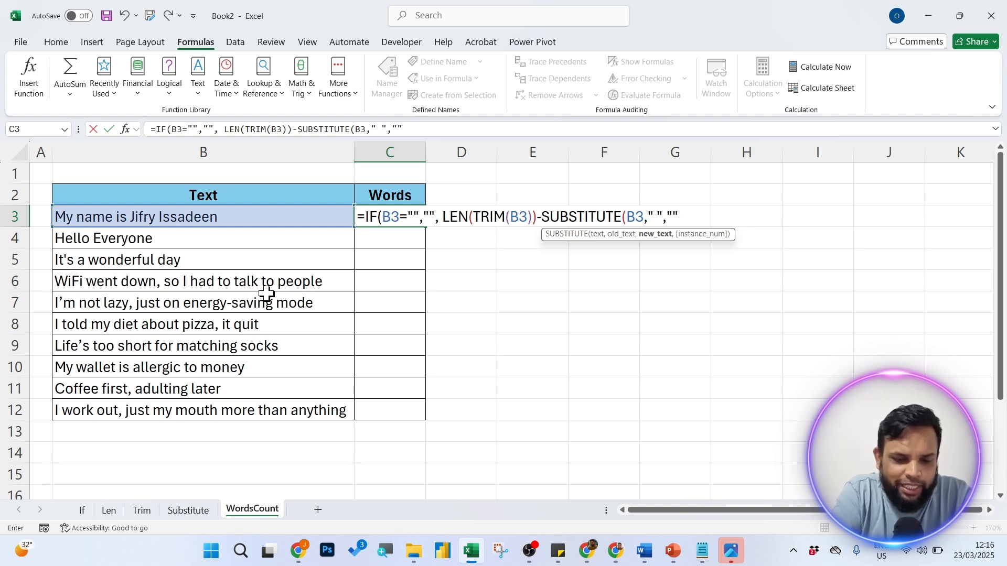
text())
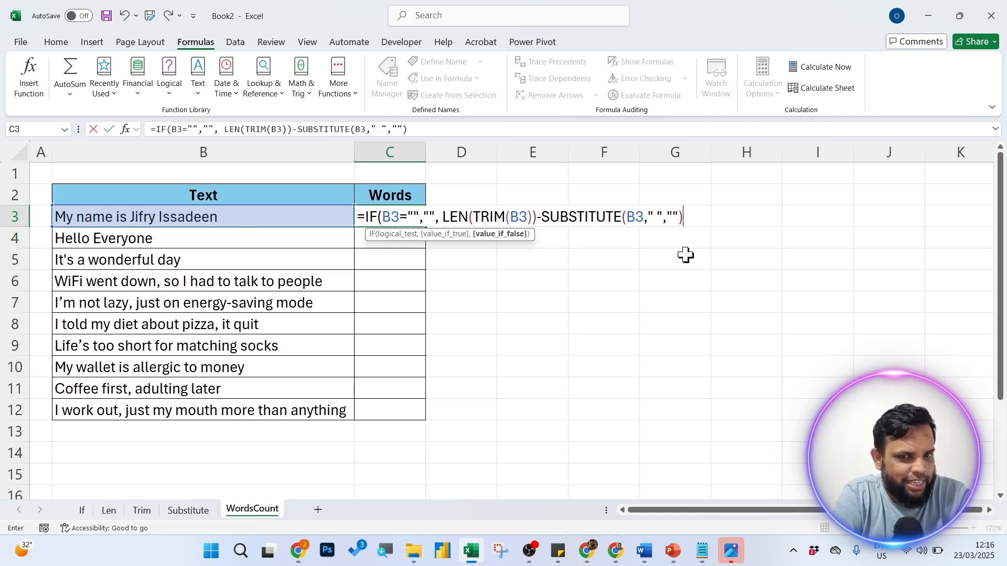
Wrap the B3 reference inside SUBSTITUTE in TRIM so its text argument reads TRIM(B3).
click(540, 216)
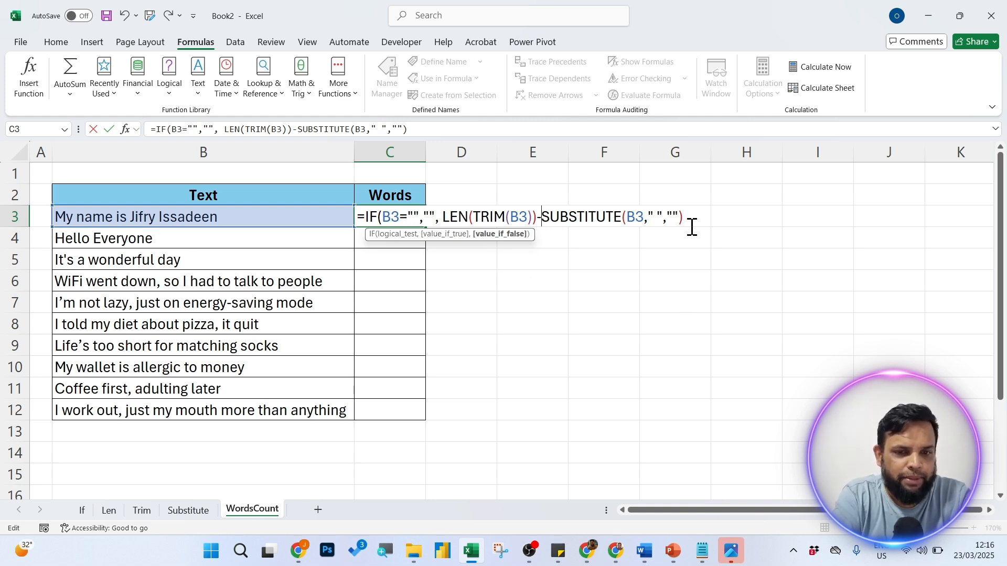
click(626, 217)
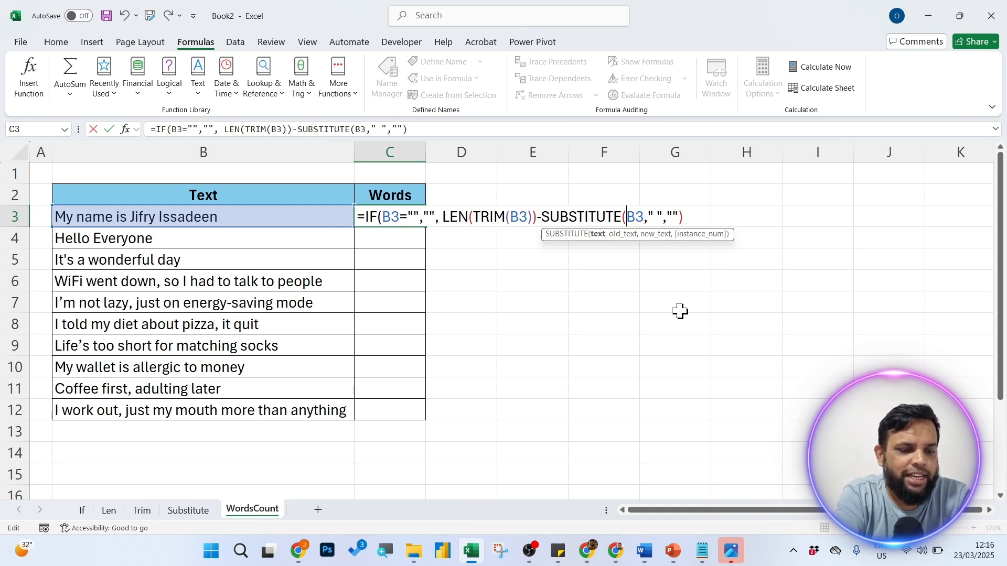
text(trim()
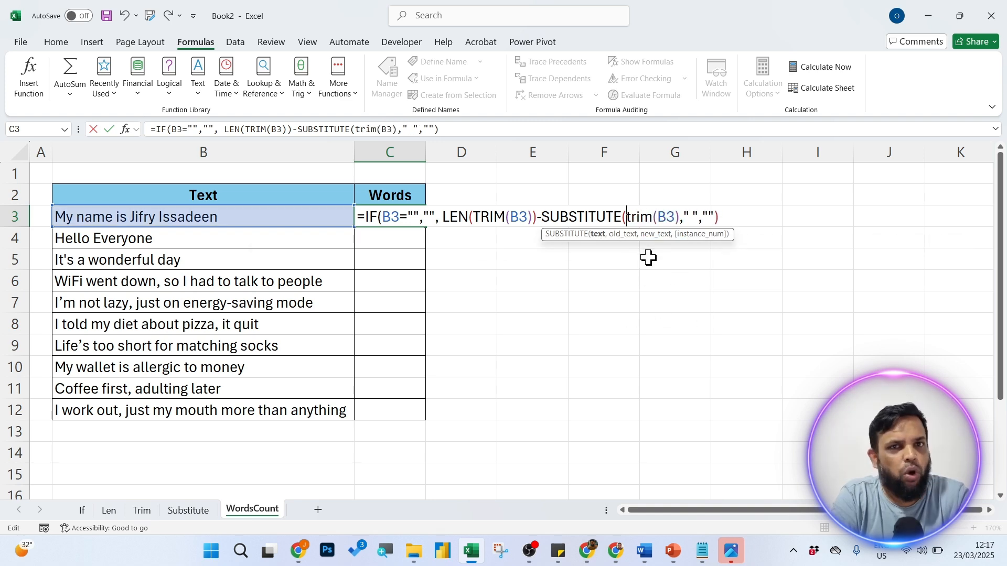
key(Right)
key(Right)
text())
Preview the TRIM(B3) argument, examine the empty new_text argument of SUBSTITUTE, and place the cursor just before SUBSTITUTE.
drag(628, 214, 679, 214)
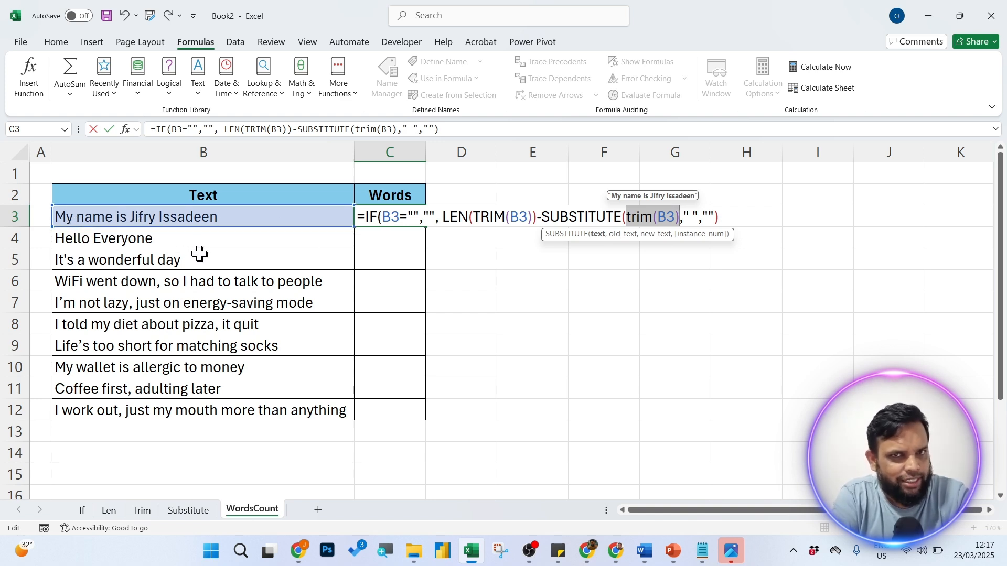
click(639, 216)
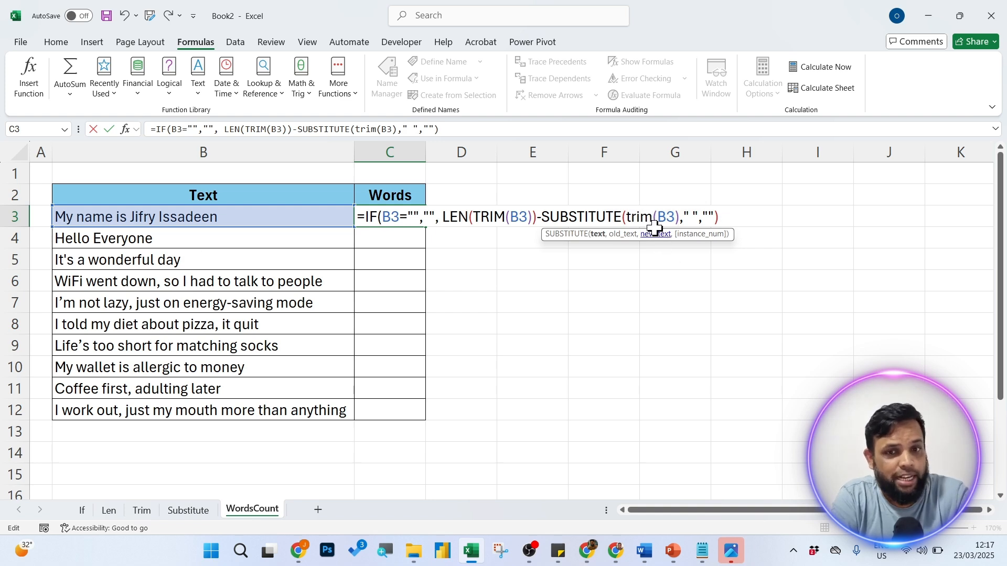
drag(626, 217, 674, 217)
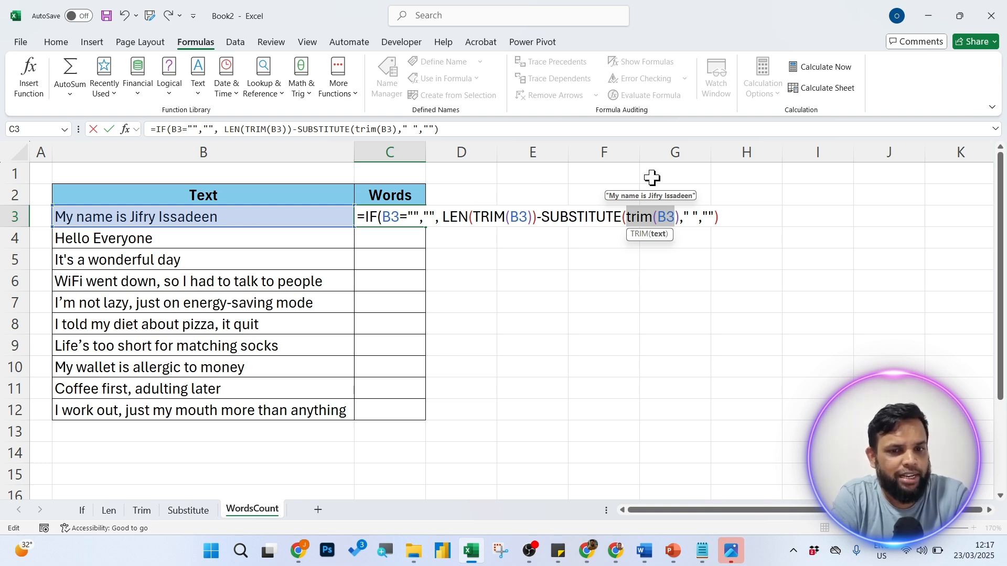
click(636, 217)
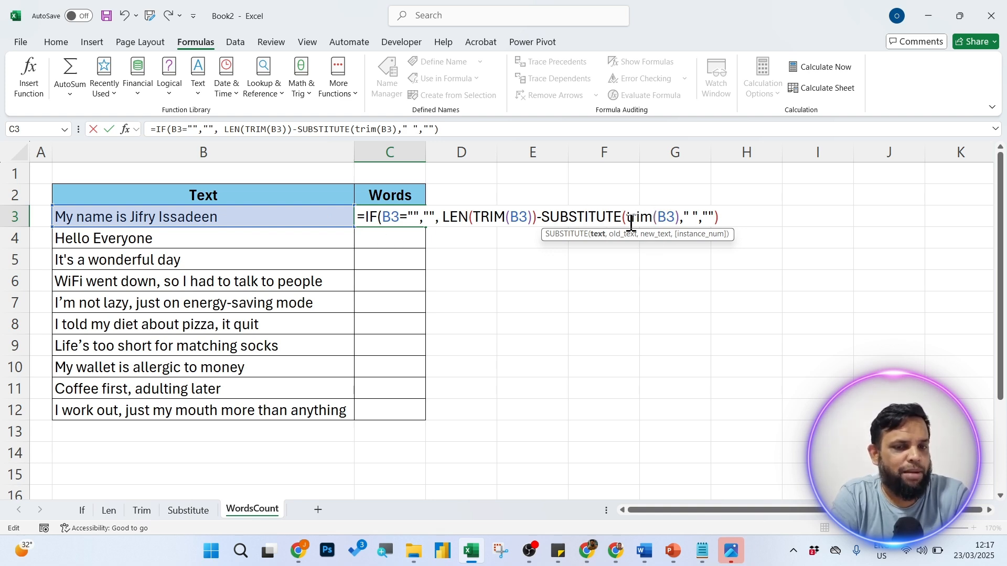
drag(625, 217, 680, 223)
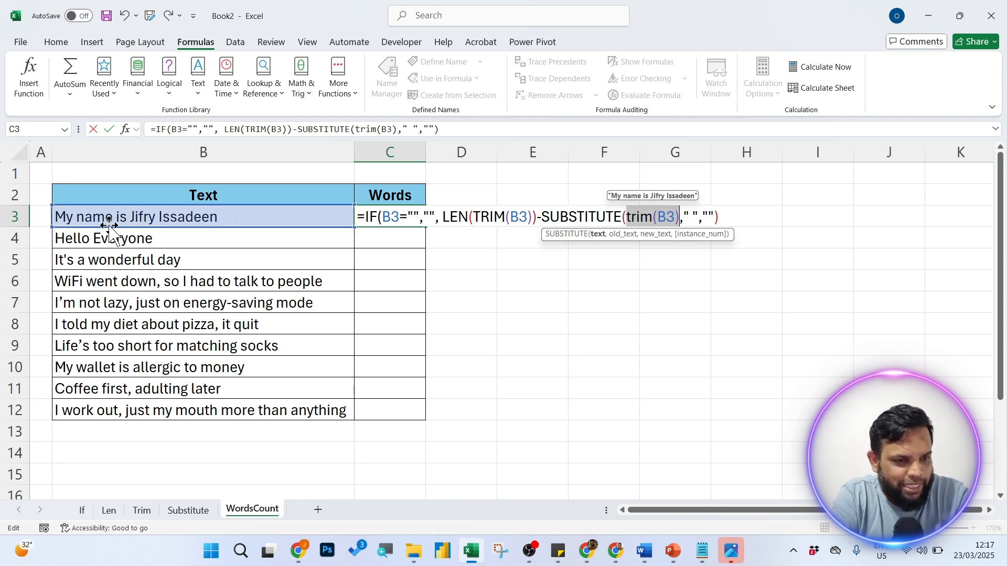
drag(703, 217, 715, 217)
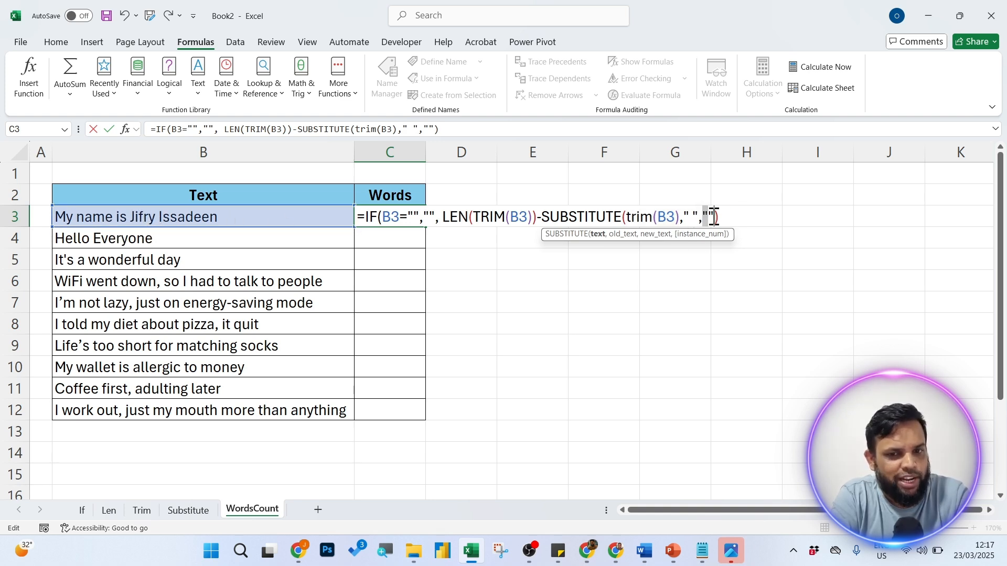
click(709, 217)
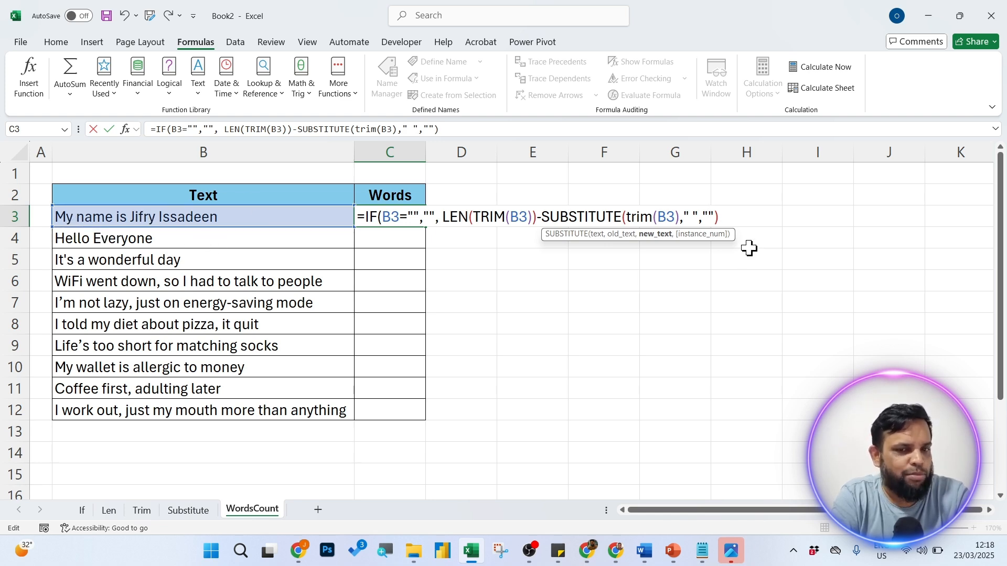
click(543, 217)
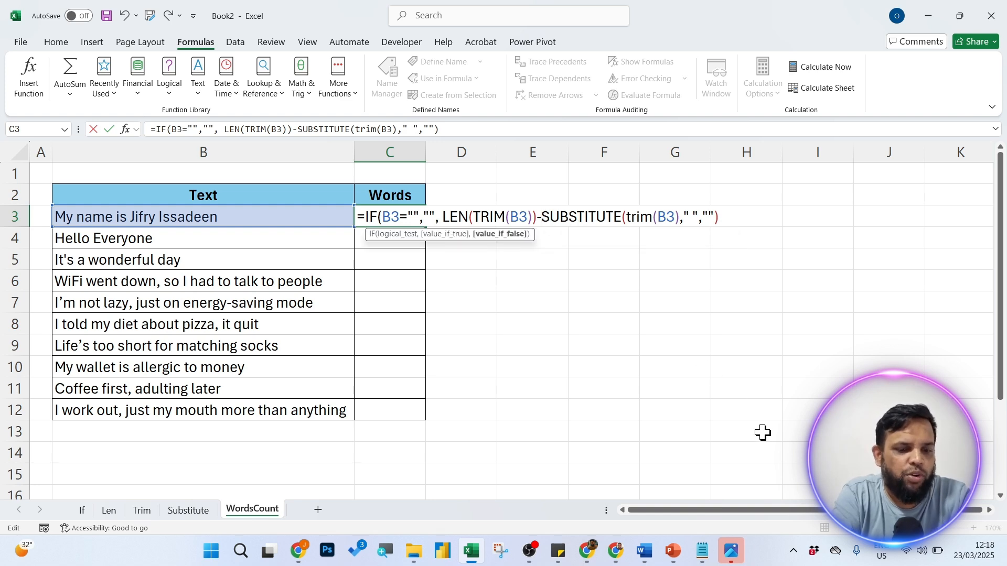
Wrap the SUBSTITUTE part of the C3 formula in LEN and add the closing parentheses for LEN and IF.
text(len)
key(Tab)
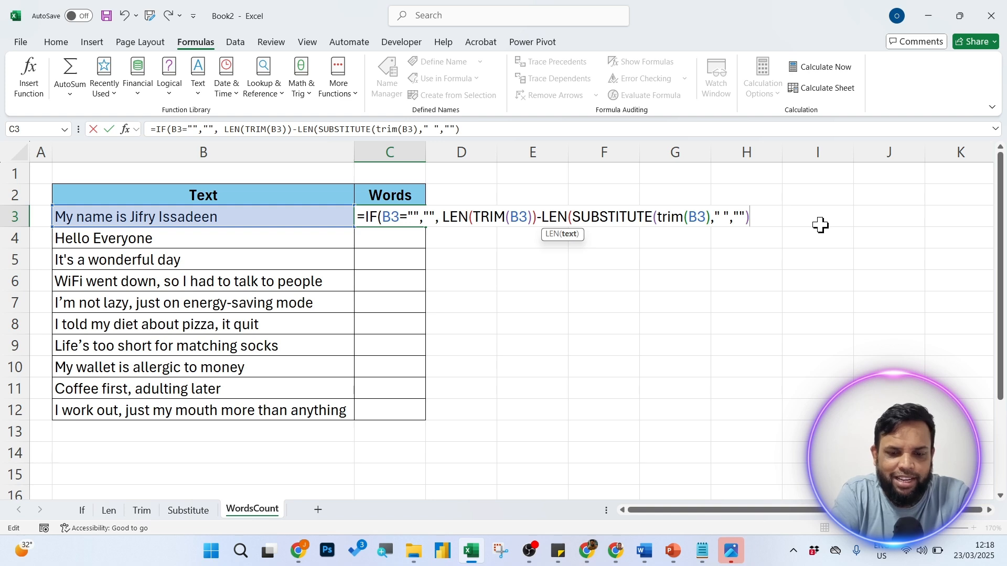
text())
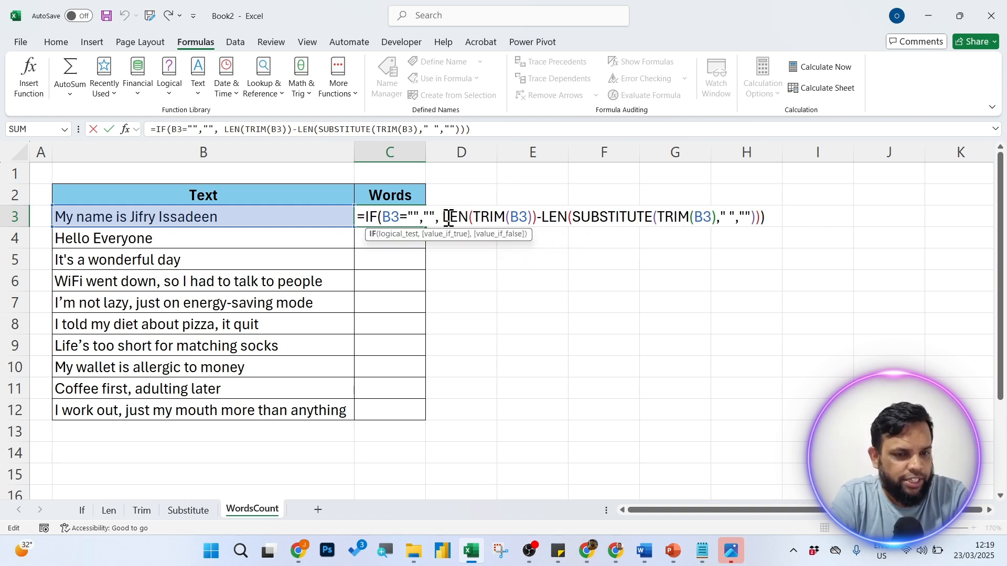
Review the LEN(TRIM(B3)) and LEN(SUBSTITUTE(...)) terms of the formula, and enter it in C3.
drag(444, 217, 534, 225)
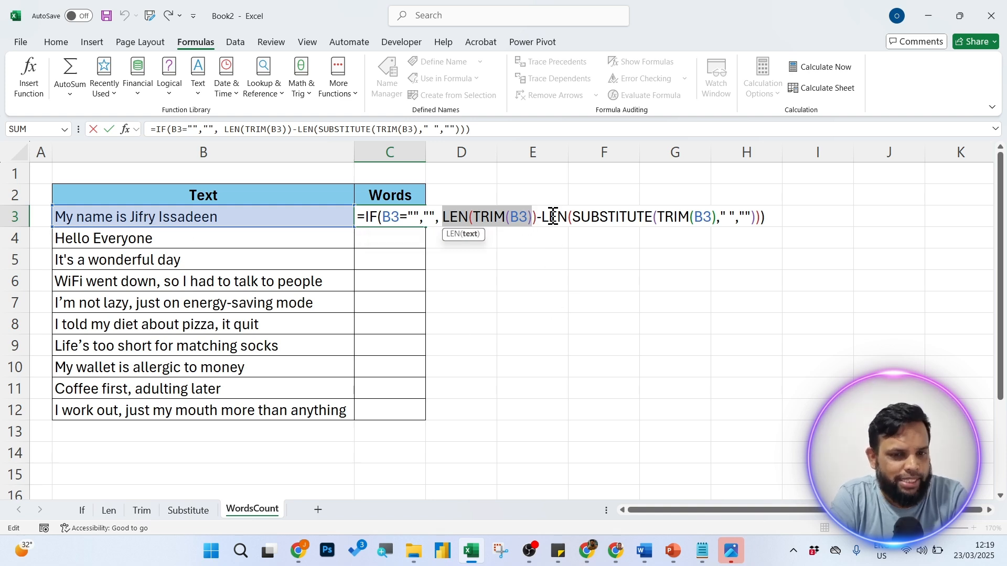
drag(542, 218, 762, 229)
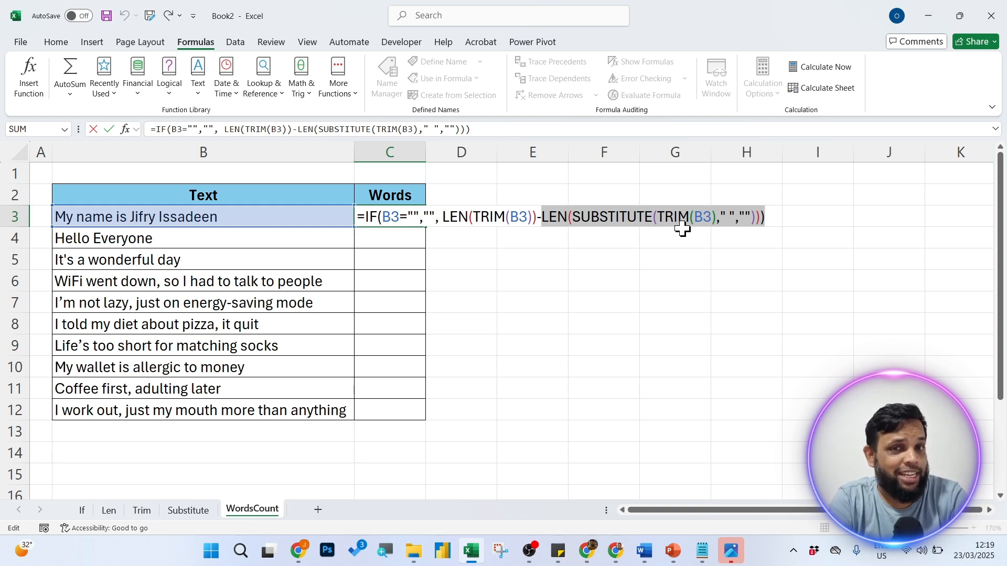
drag(443, 217, 769, 218)
click(773, 218)
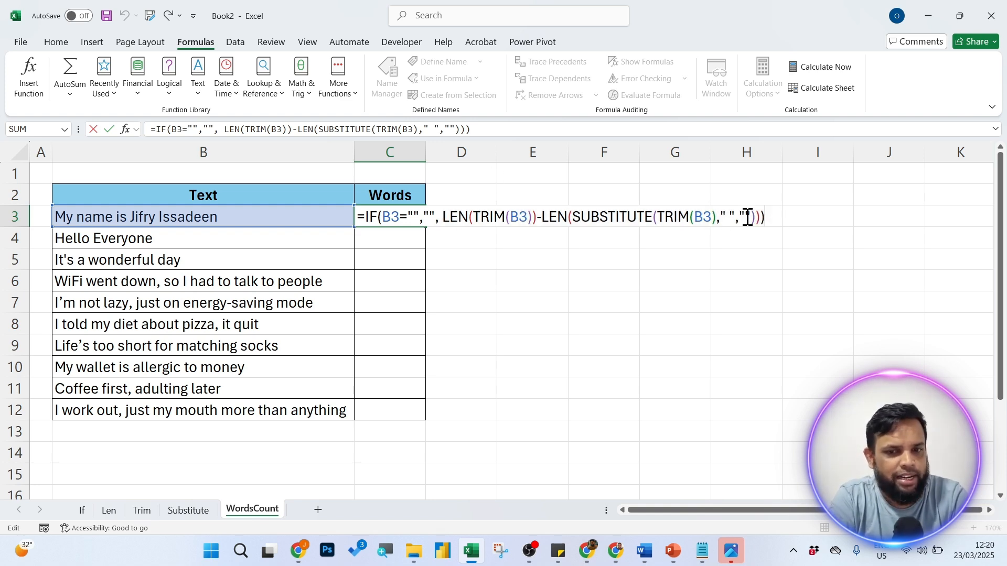
key(Return)
click(635, 305)
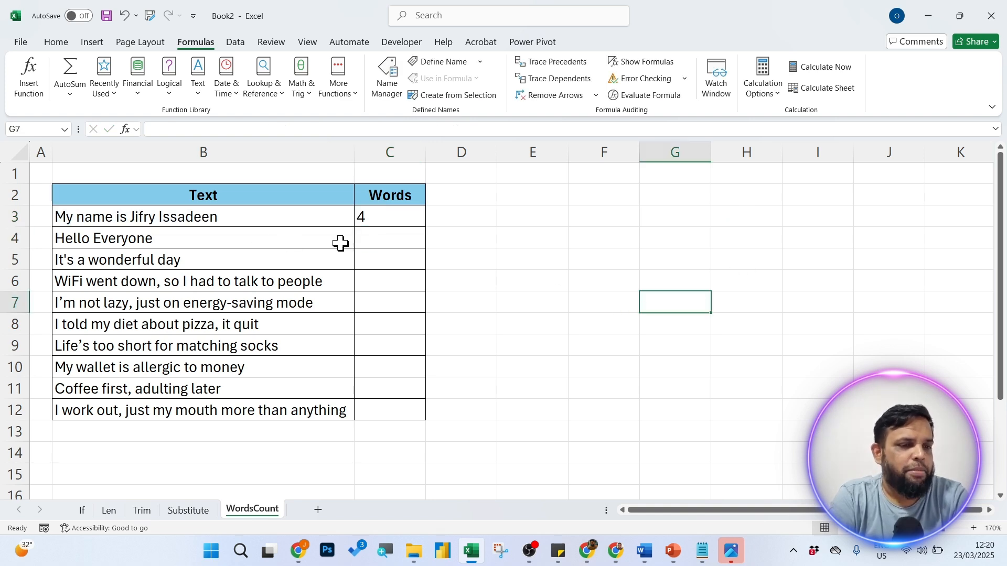
Add +1 to the word calculation in C3, just before the closing parenthesis of IF, and enter the formula.
click(394, 221)
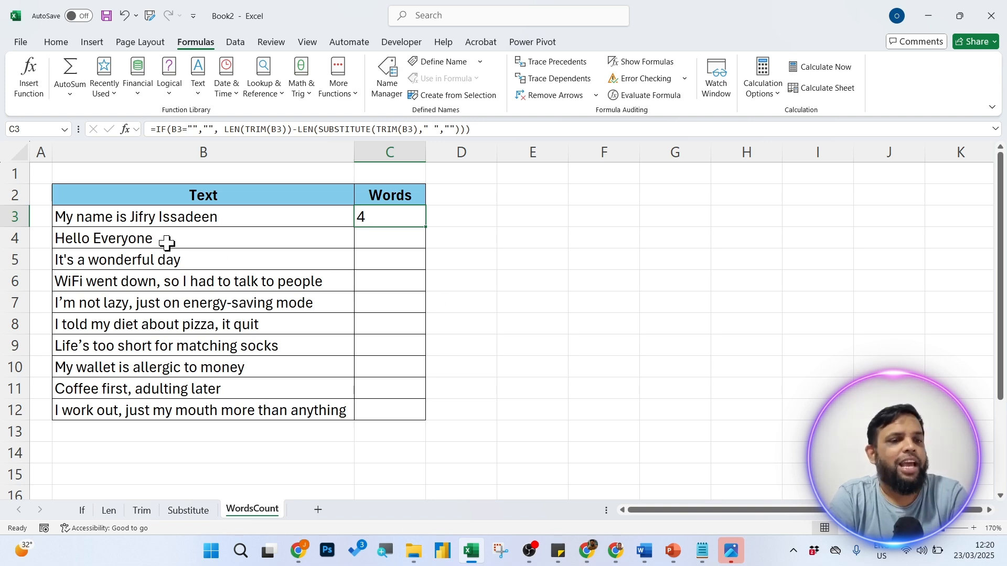
double_click(378, 216)
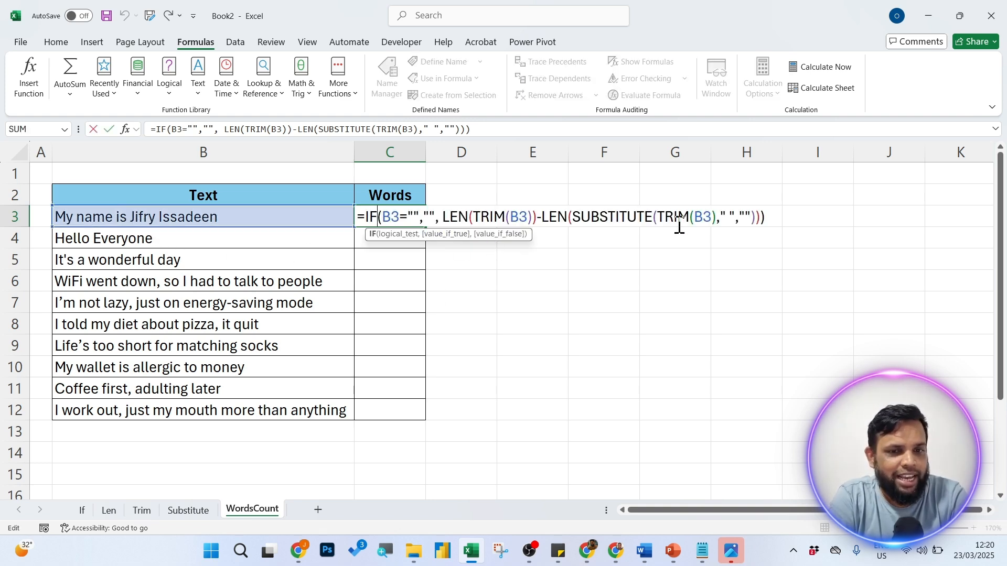
click(758, 217)
text(_)
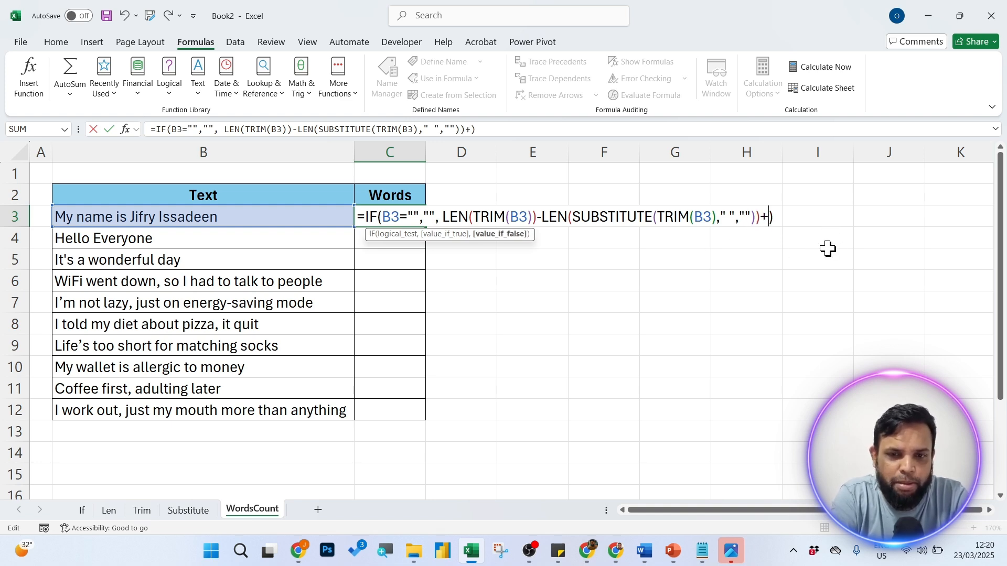
text(1)
key(Return)
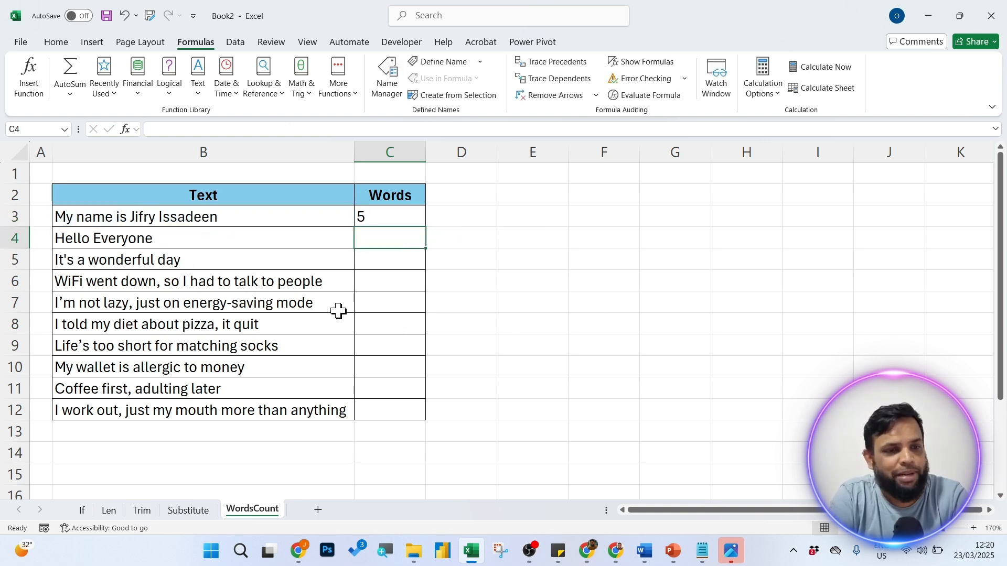
Fill the word count formula from C3 down to C12 and check the copied formulas in C4 and C5.
click(417, 219)
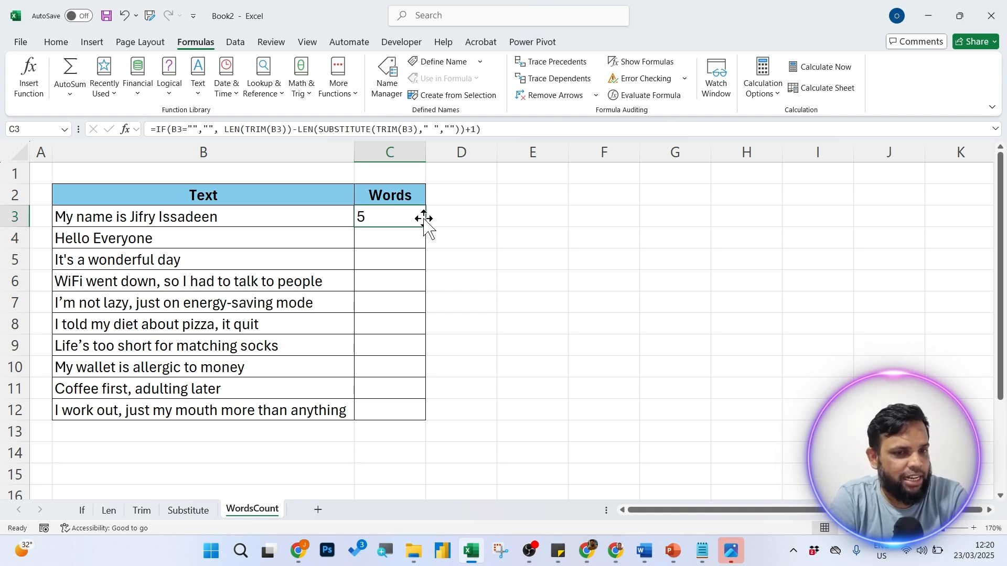
drag(426, 227, 410, 419)
click(476, 329)
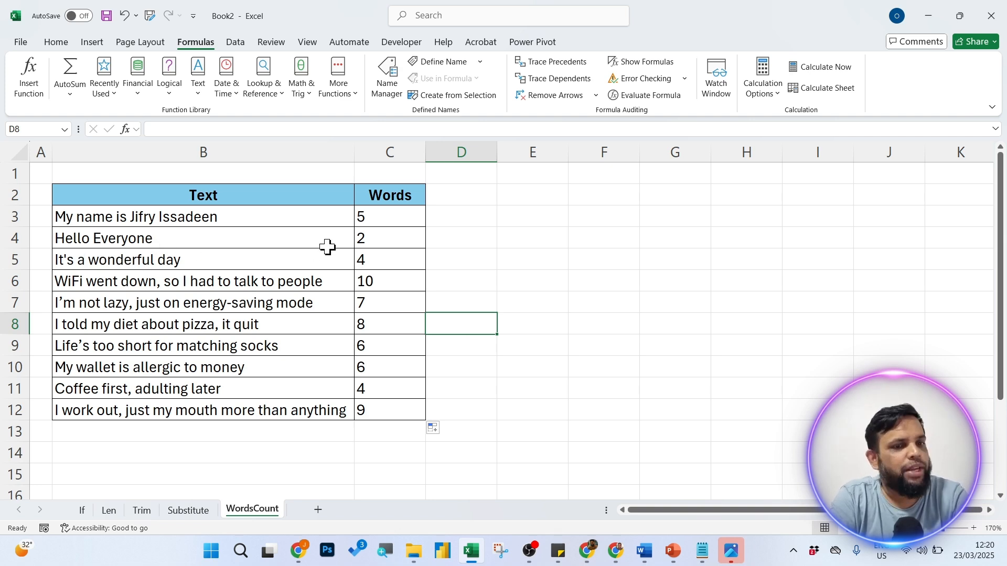
click(375, 241)
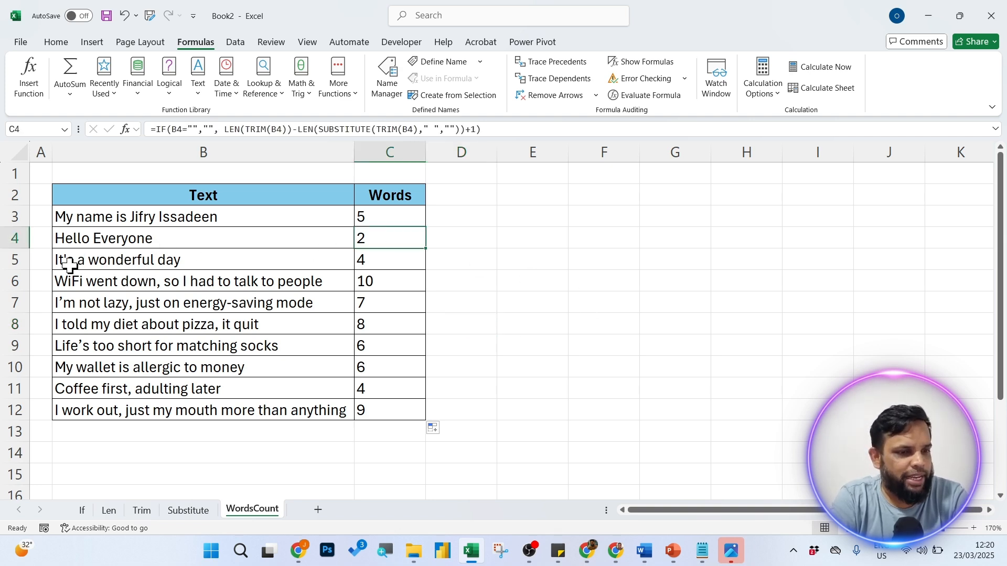
click(378, 261)
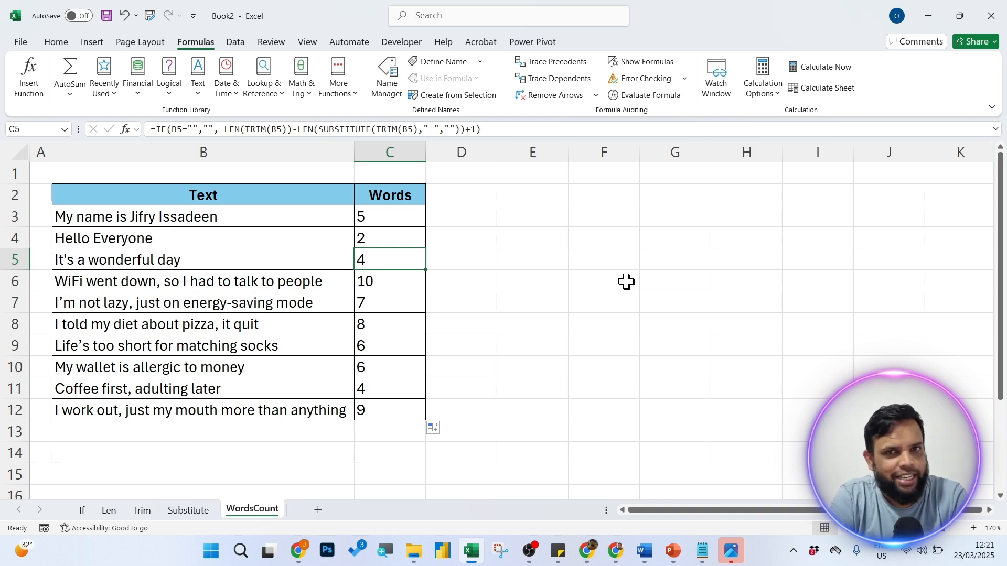
click(542, 350)
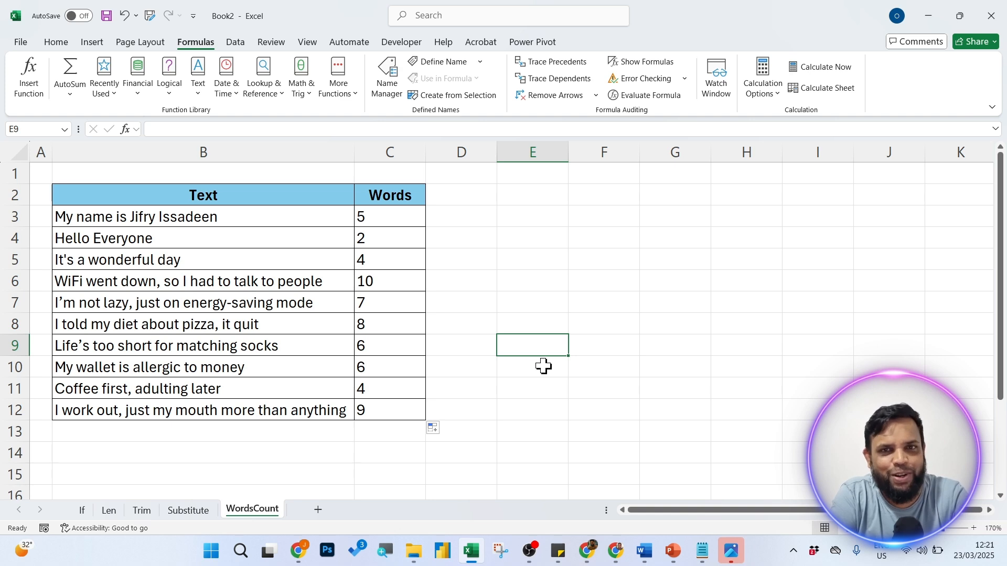
Reopen the formula in C3 and insert the LAMBDA function with its opening parenthesis in front of IF.
double_click(387, 218)
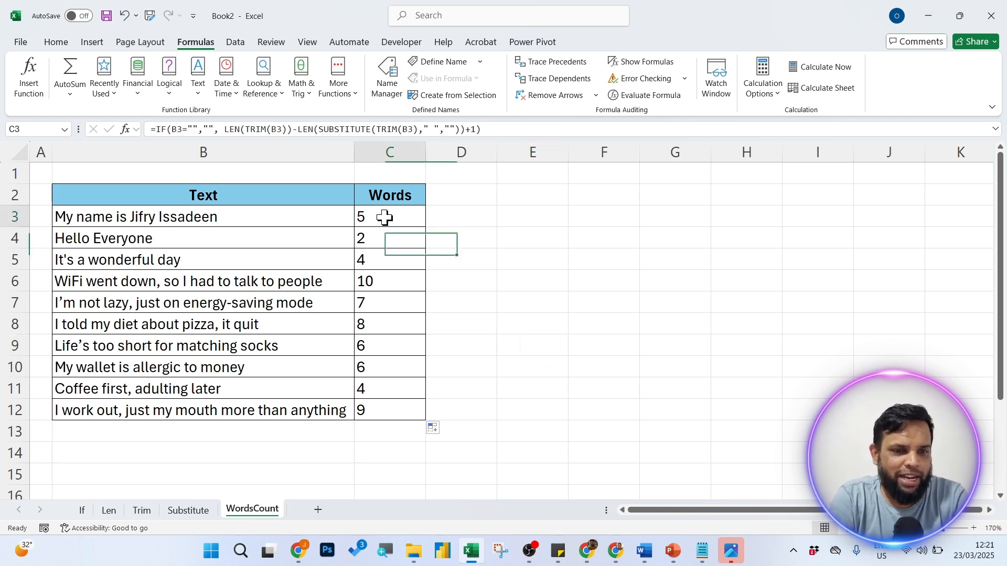
click(362, 218)
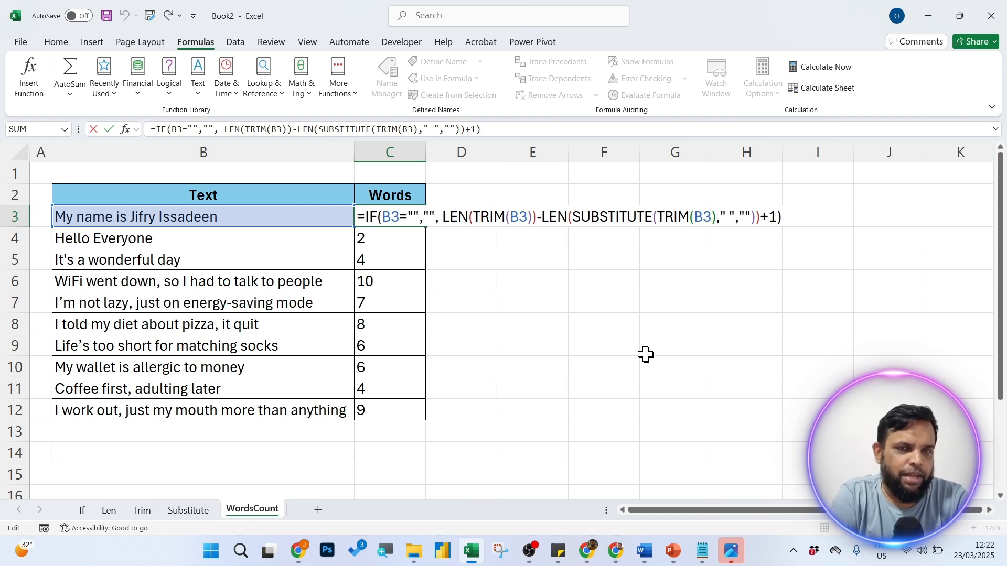
text(lam)
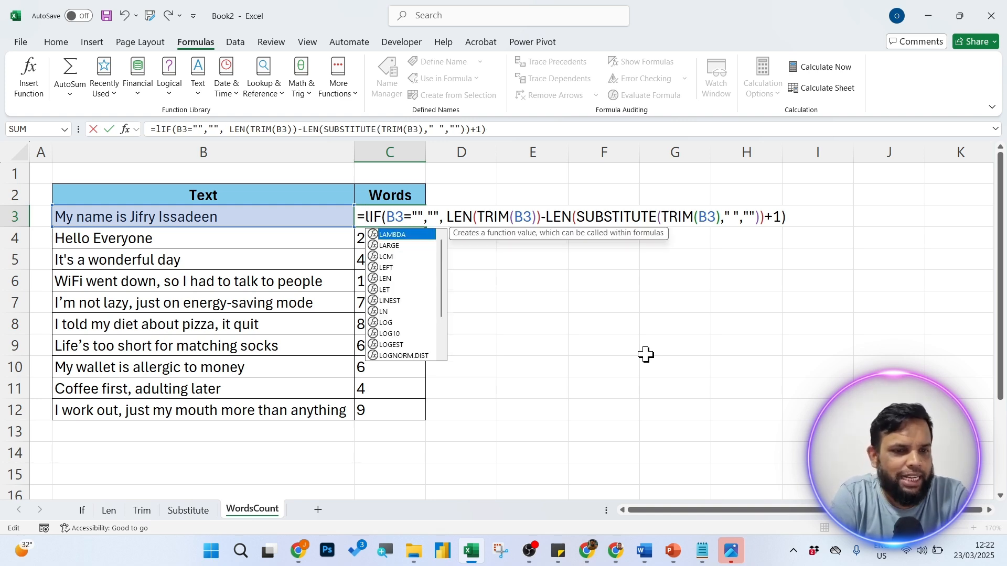
text(bd)
key(Tab)
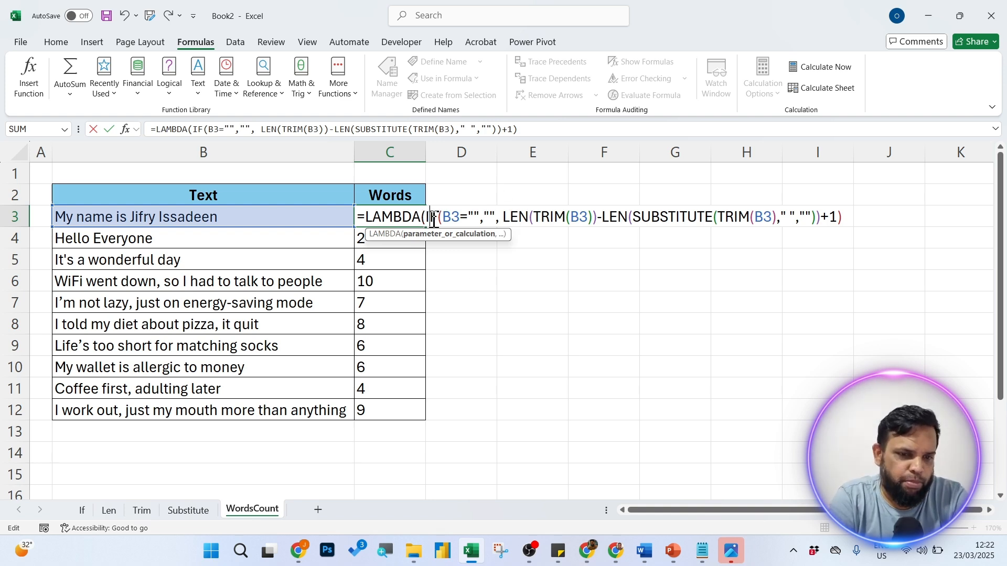
Add a parameter named text, followed by a comma, before the IF calculation inside LAMBDA.
drag(426, 217, 839, 216)
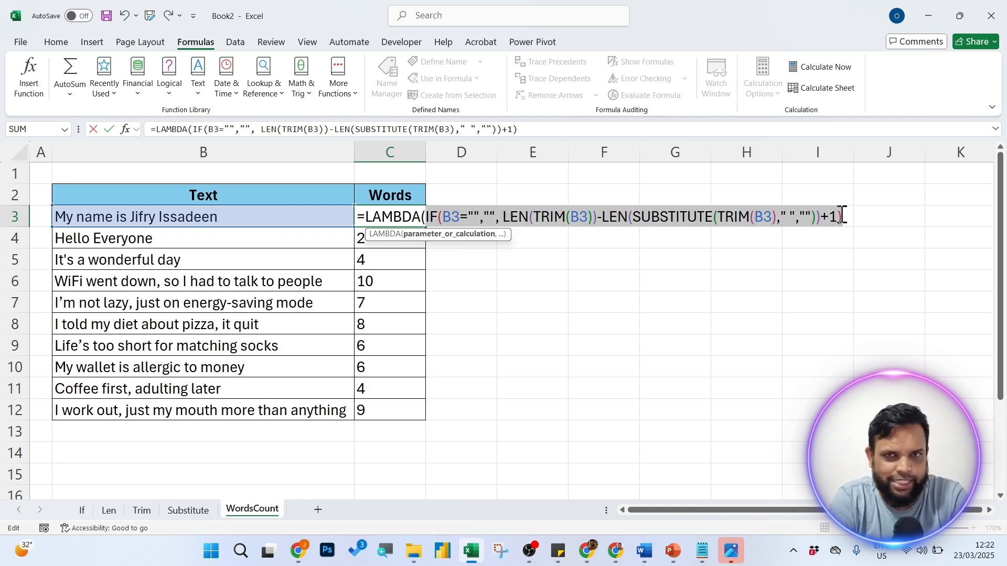
click(425, 217)
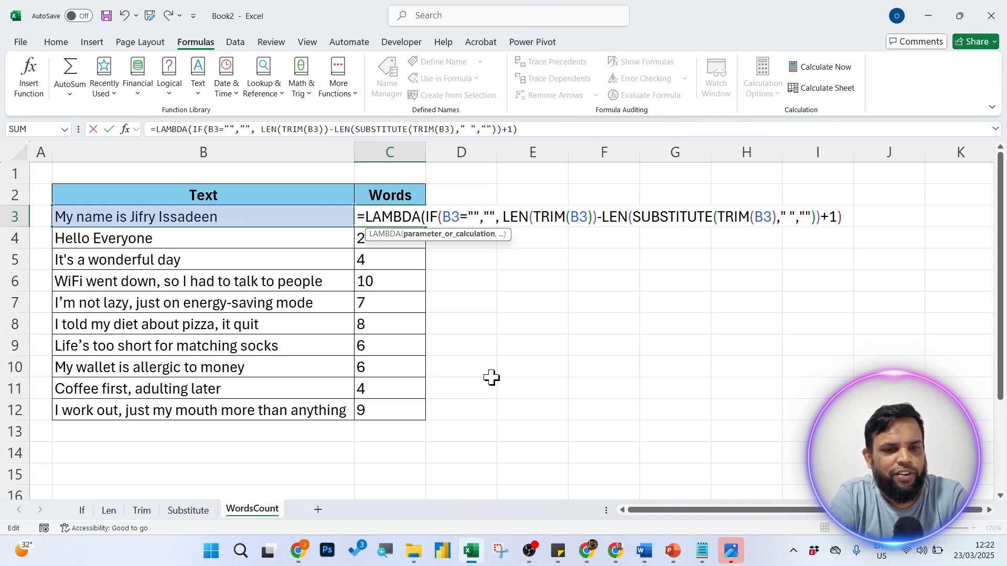
text(text)
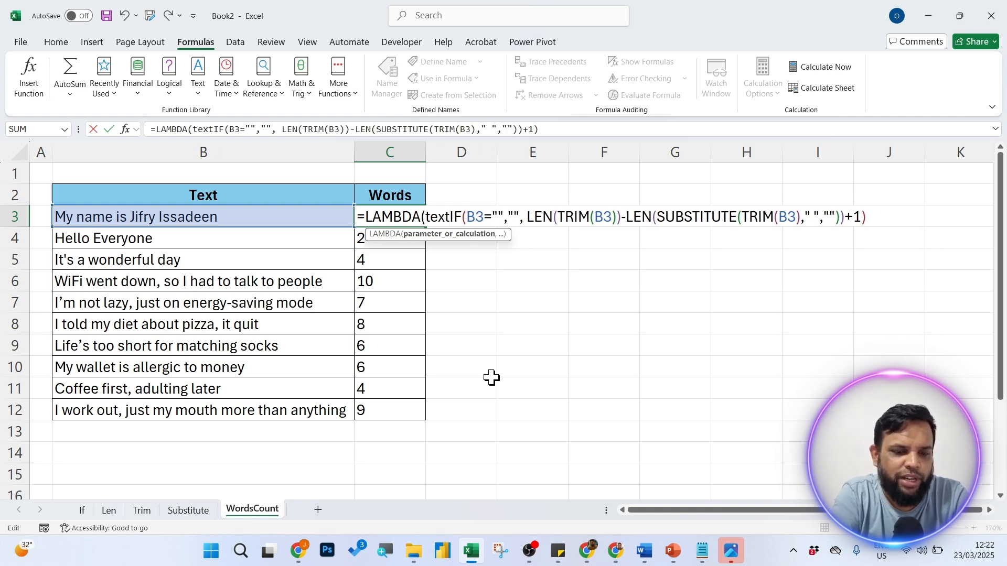
text(,)
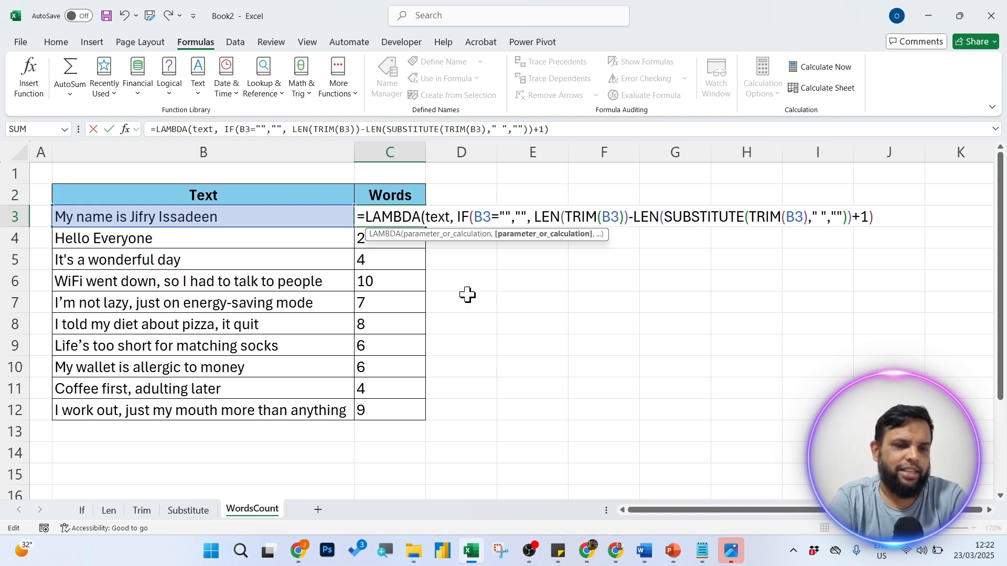
click(434, 219)
double_click(433, 218)
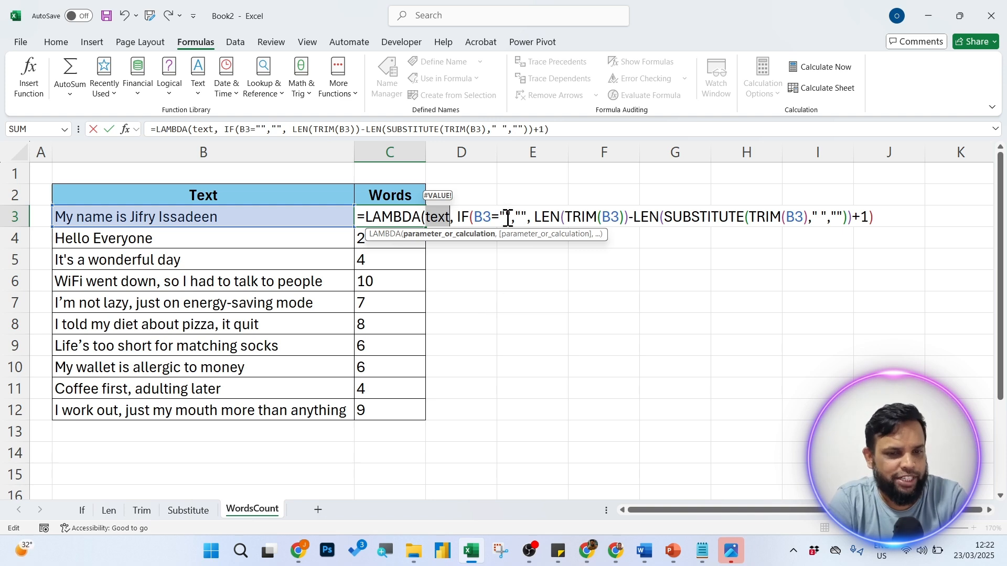
click(444, 218)
double_click(444, 218)
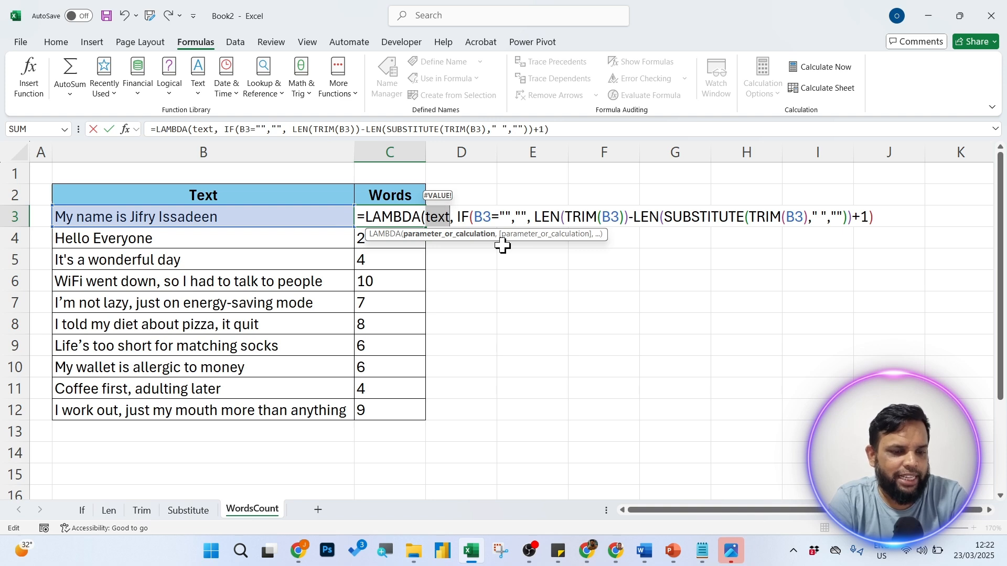
Replace all three B3 references in the LAMBDA calculation with the parameter text.
double_click(482, 216)
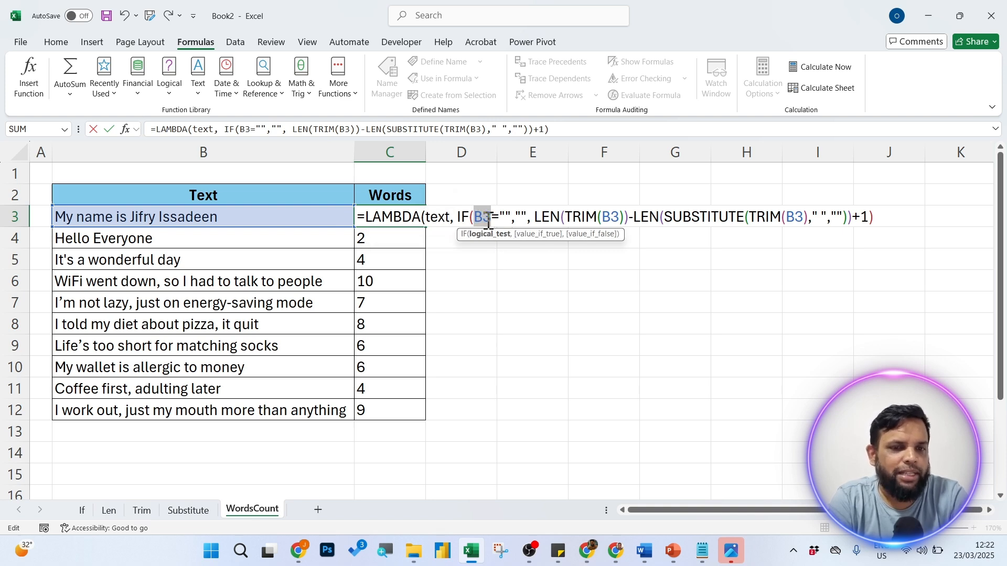
text(text)
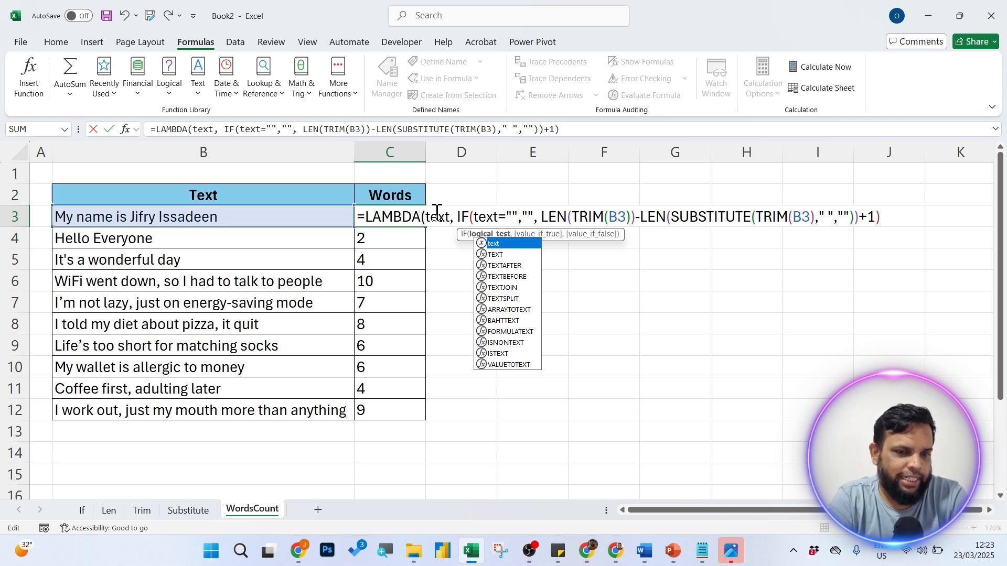
double_click(618, 217)
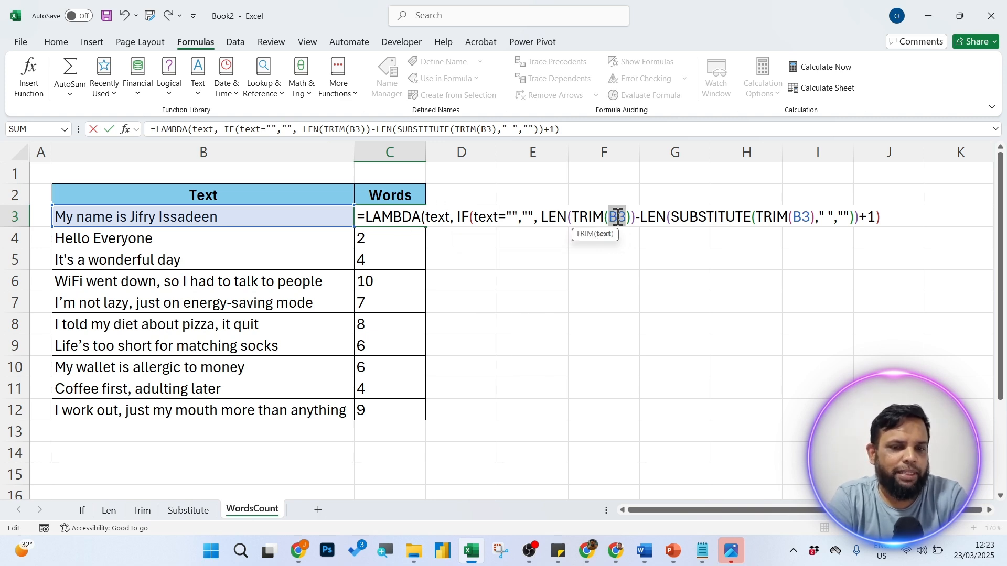
text(text)
double_click(813, 217)
text(text)
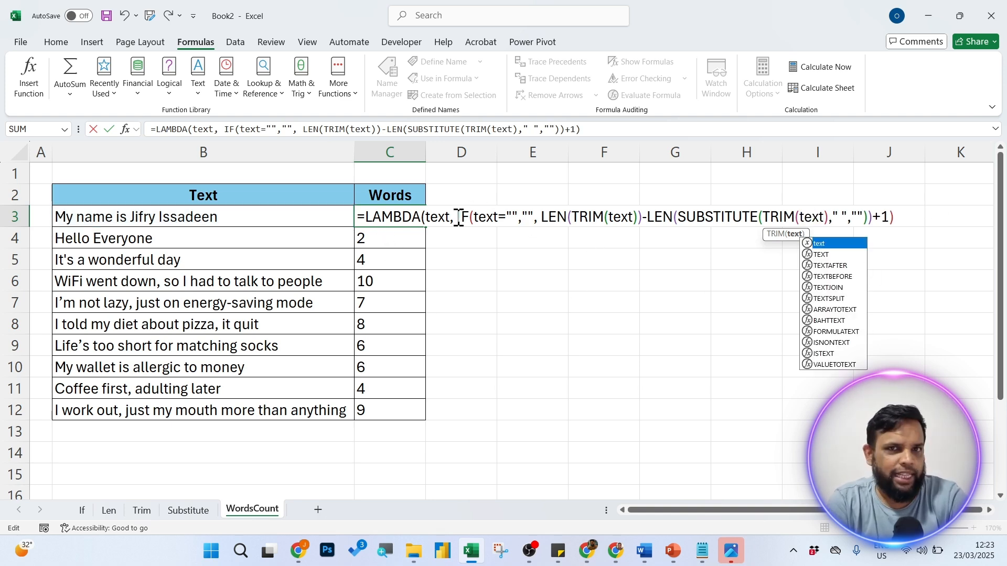
Complete the LAMBDA formula in C3 with its missing final closing parenthesis and enter it.
drag(426, 217, 888, 214)
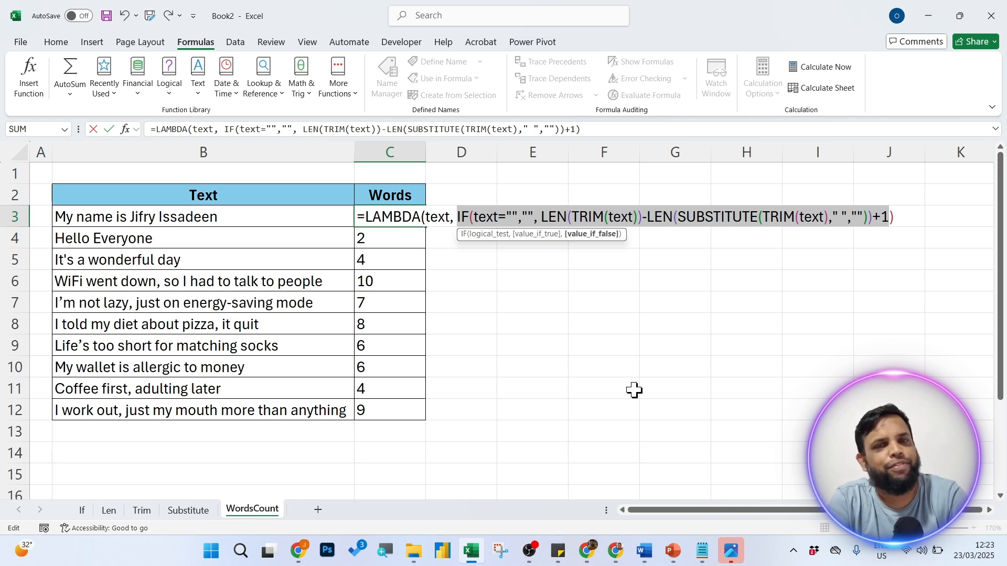
key(Return)
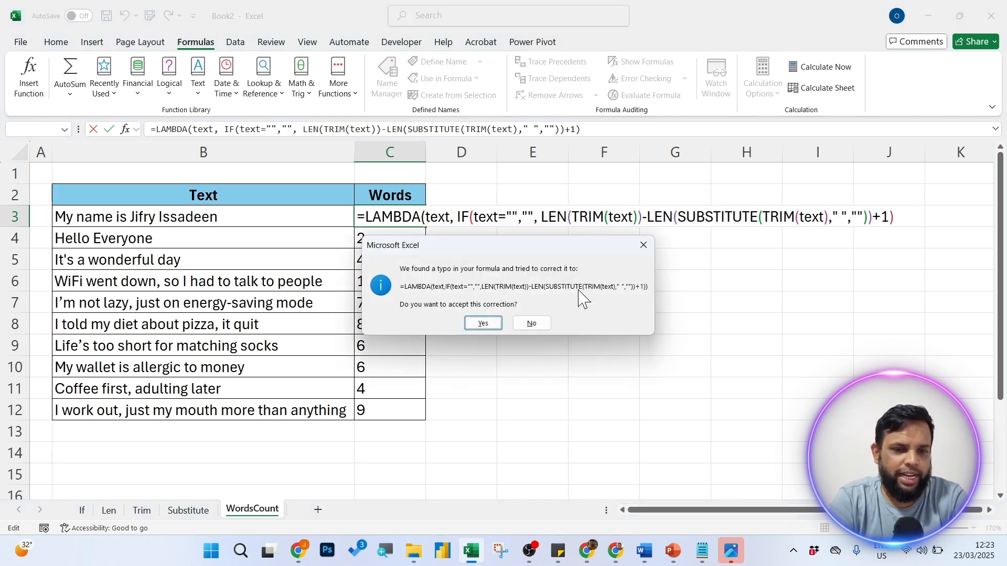
click(643, 244)
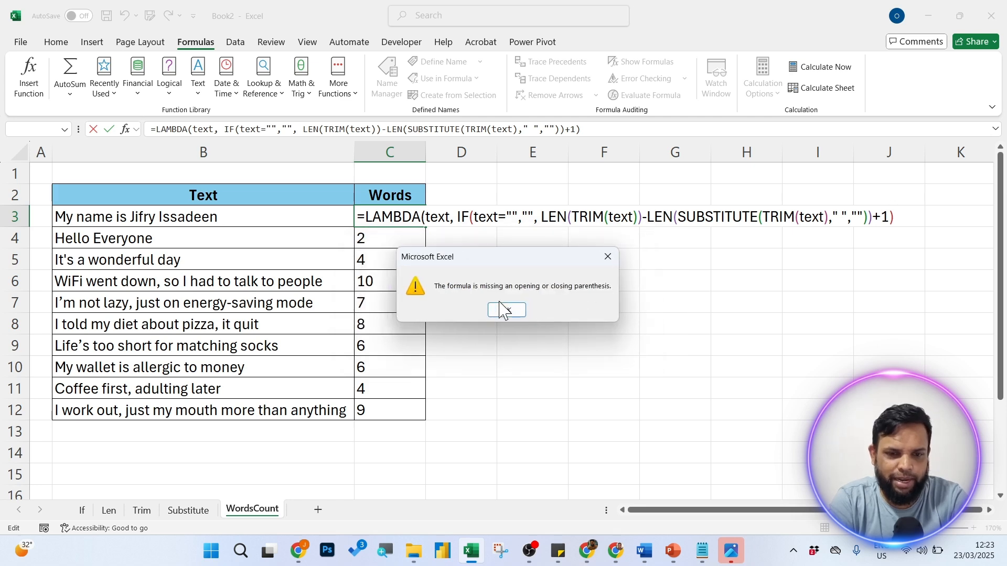
click(519, 311)
click(903, 217)
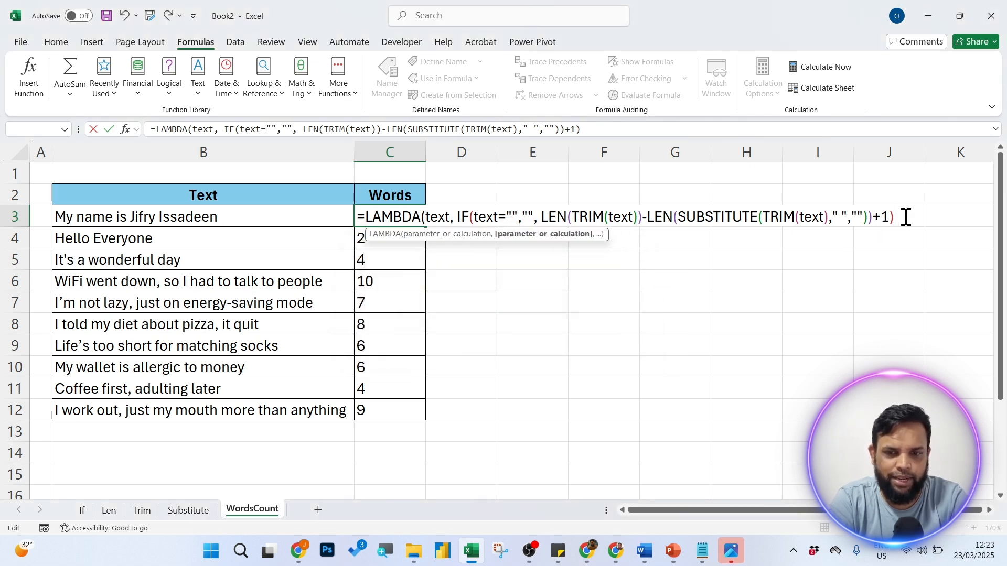
text())
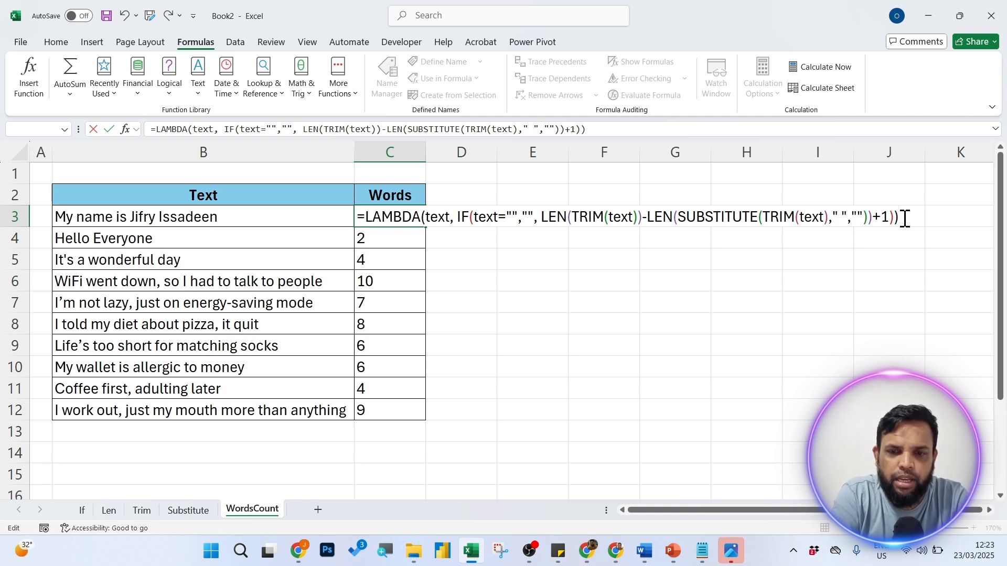
key(Return)
click(512, 309)
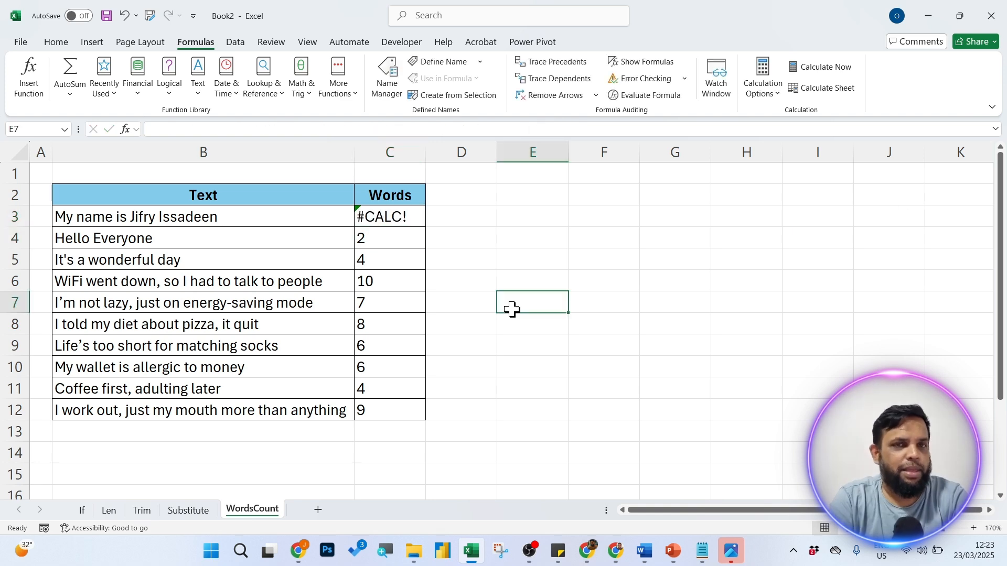
Append the argument (B3) to the end of the LAMBDA formula in C3 and enter it.
click(410, 221)
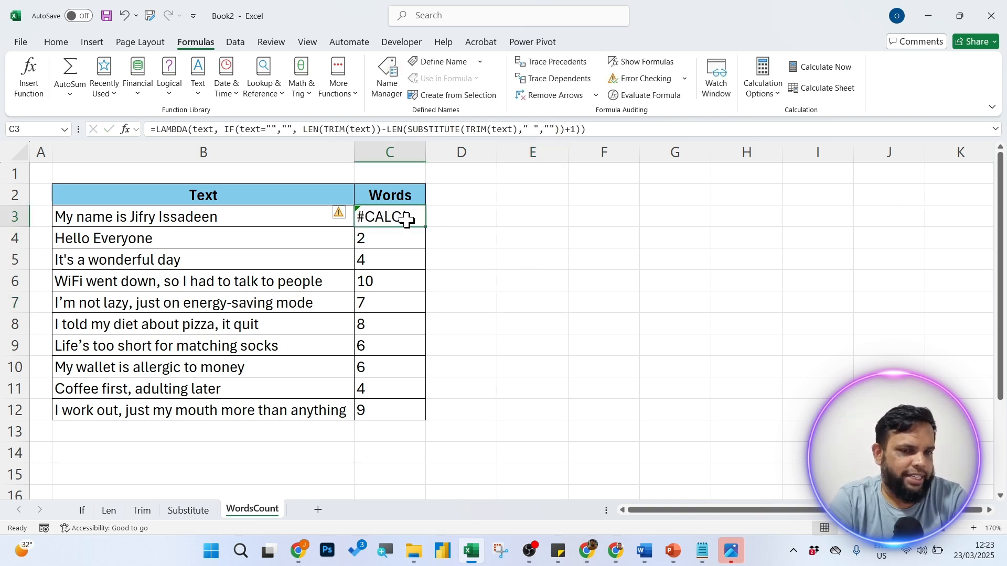
double_click(408, 220)
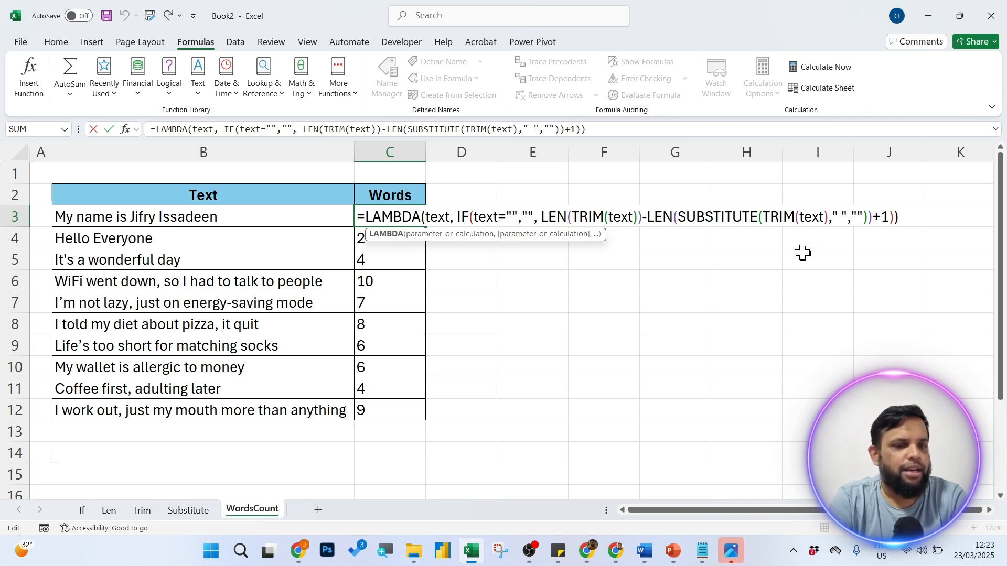
click(915, 217)
text(()
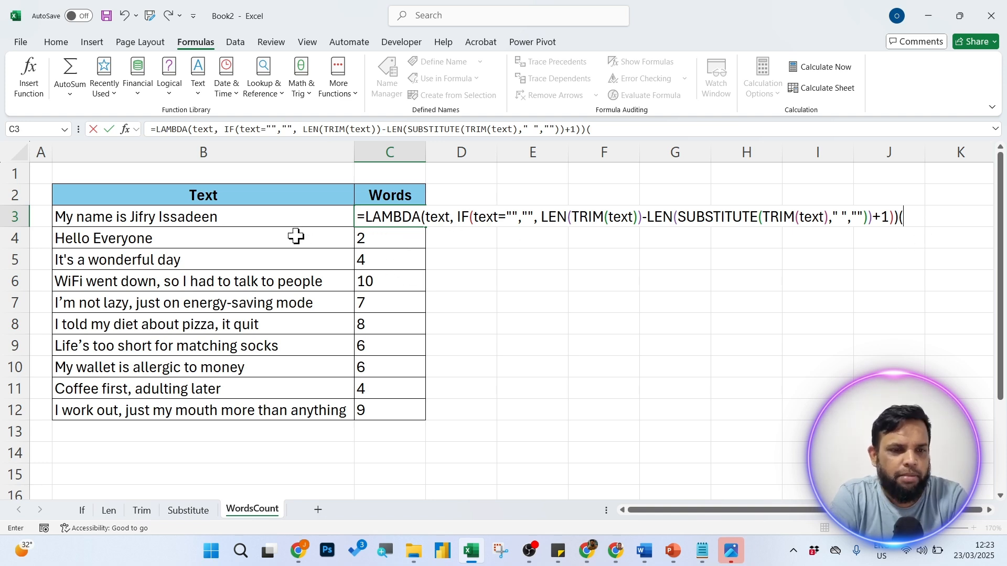
click(231, 217)
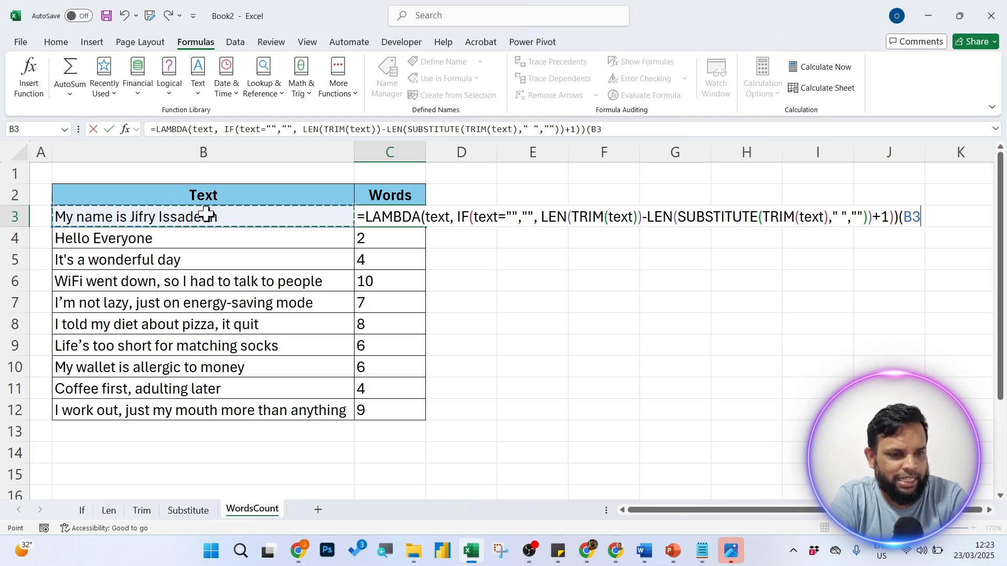
text(0)
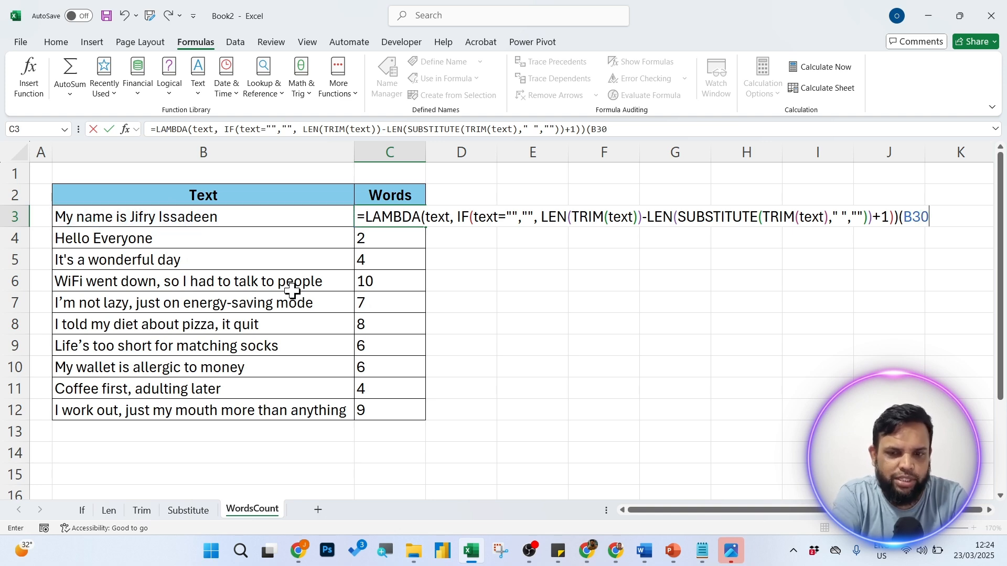
key(BackSpace)
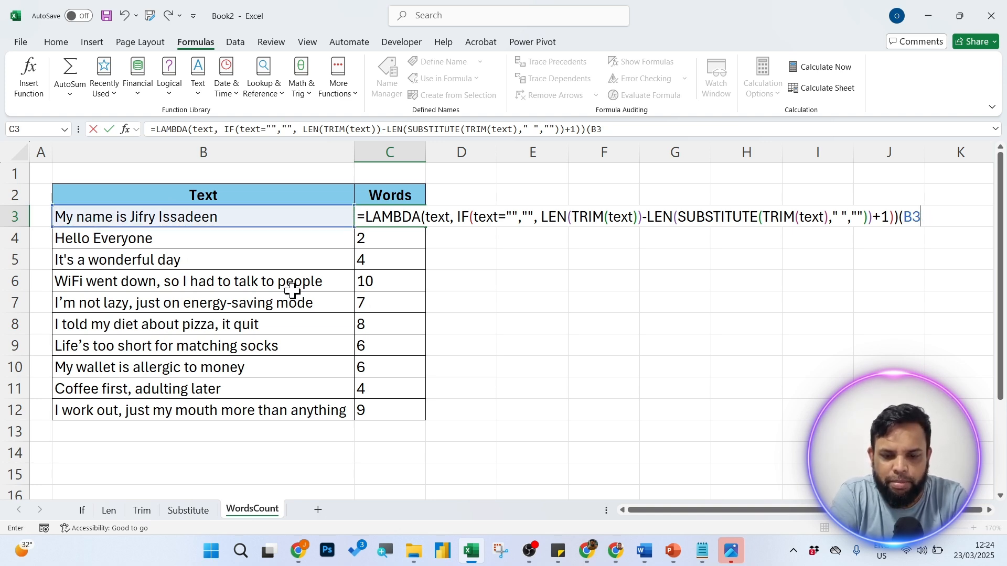
text())
key(Return)
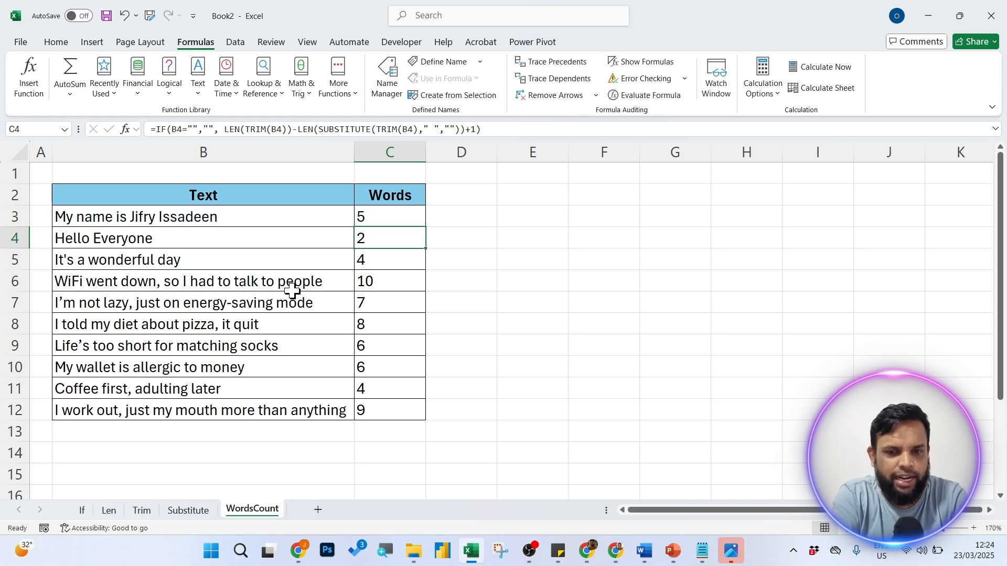
Fill the LAMBDA formula from C3 down into C4.
click(381, 215)
click(380, 241)
click(403, 213)
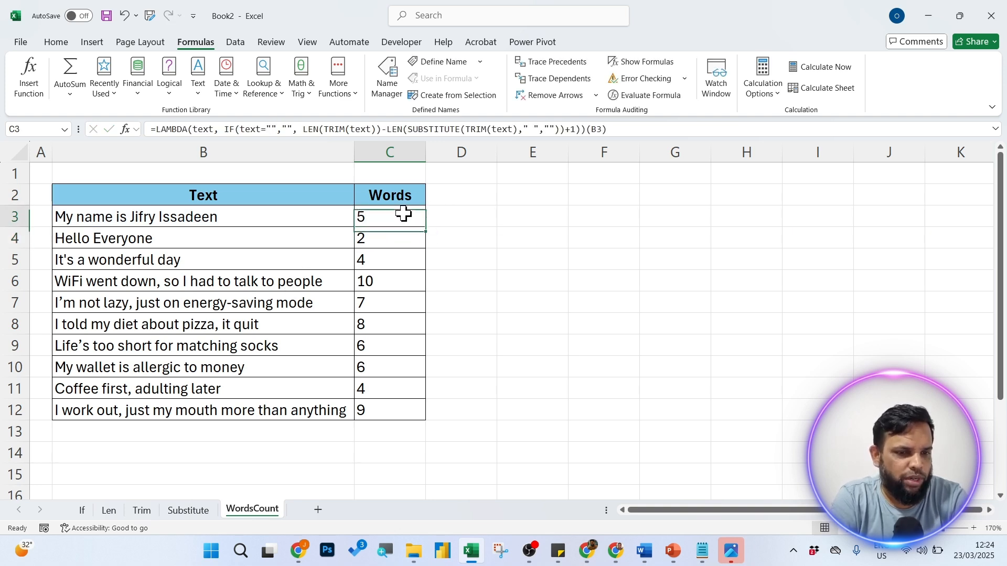
drag(426, 231, 420, 247)
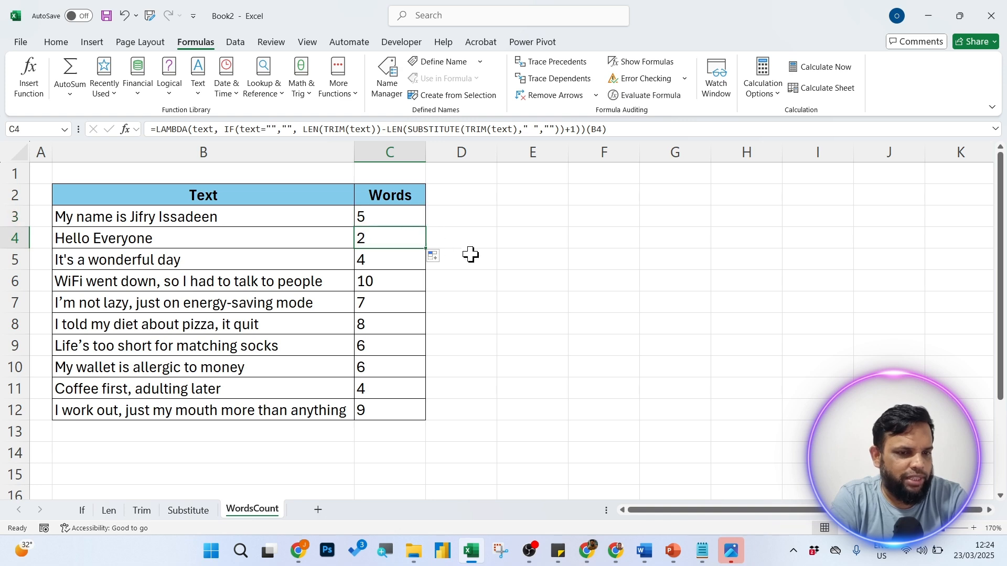
click(461, 345)
Remove the (B3) argument from the end of the LAMBDA formula in C3 and enter it.
double_click(387, 224)
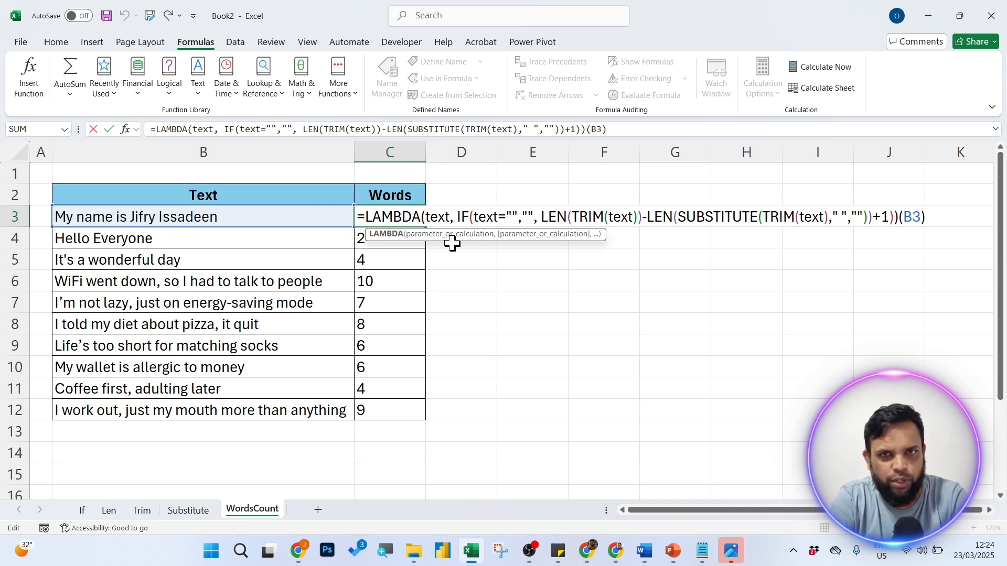
double_click(441, 217)
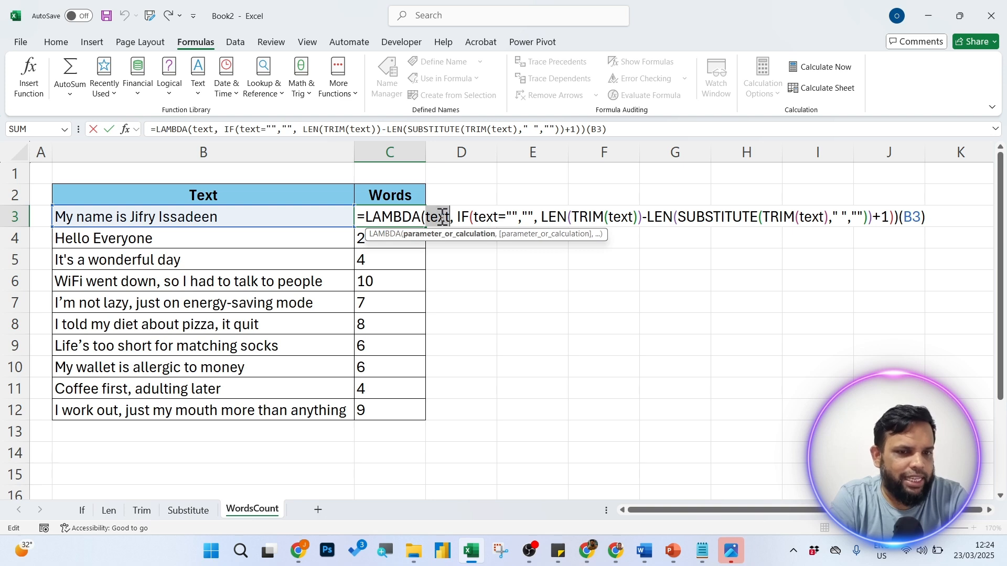
click(458, 217)
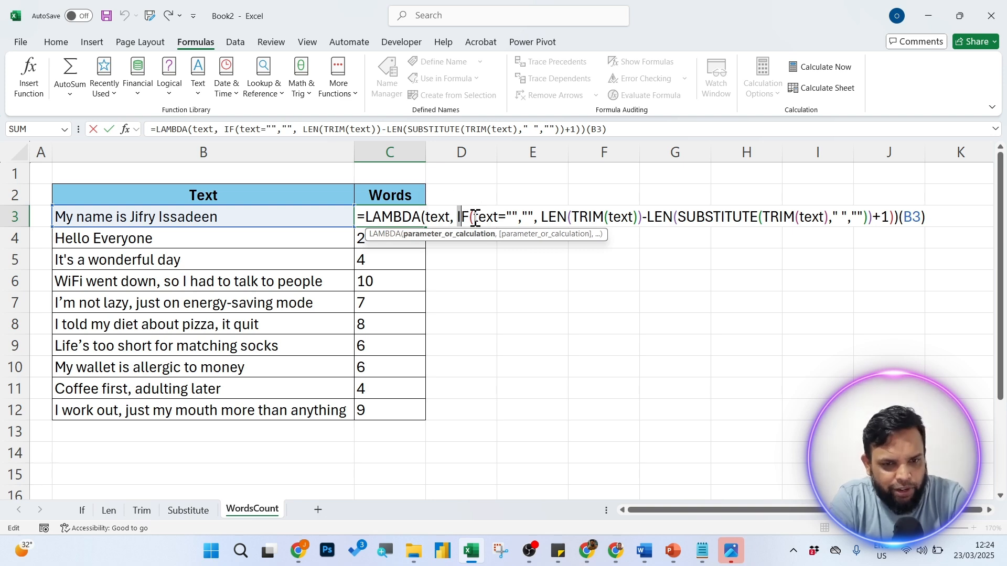
drag(475, 217, 862, 226)
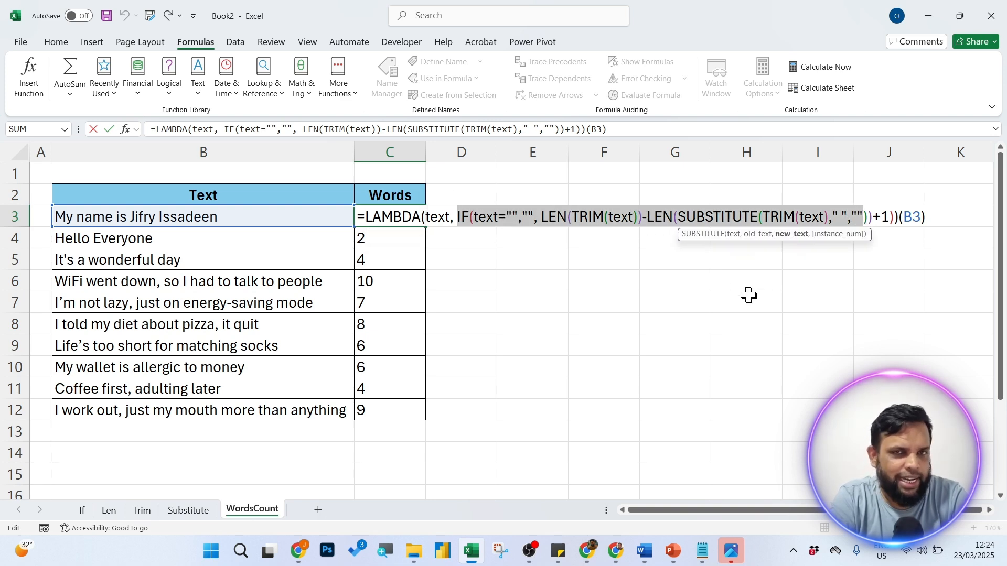
click(928, 217)
key(BackSpace)
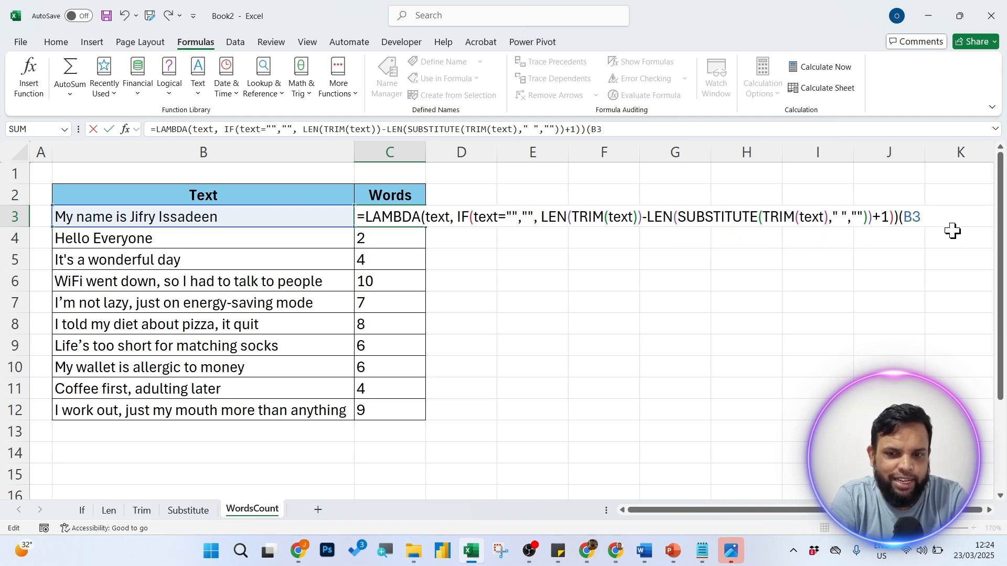
key(BackSpace)
key(BackSpace)
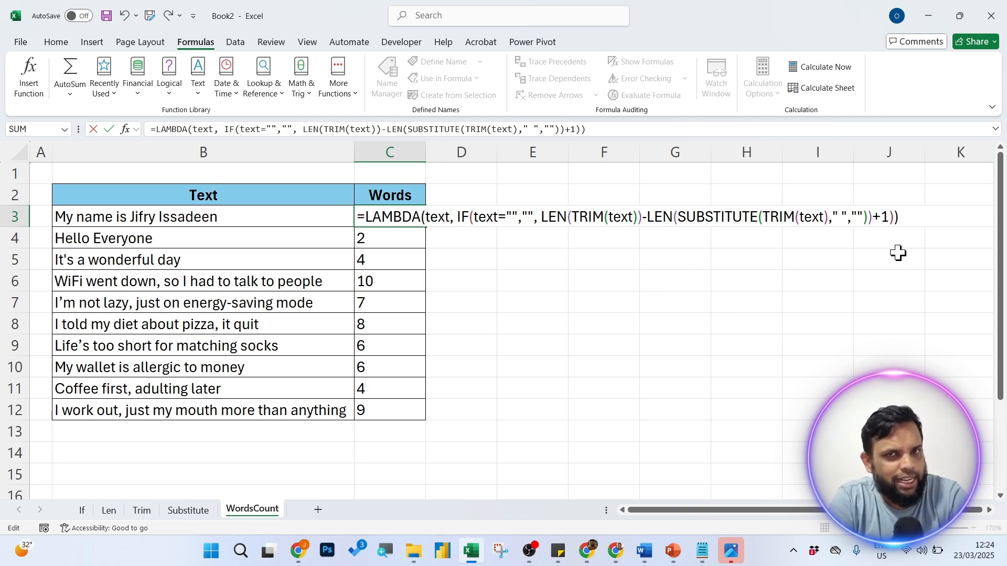
double_click(426, 219)
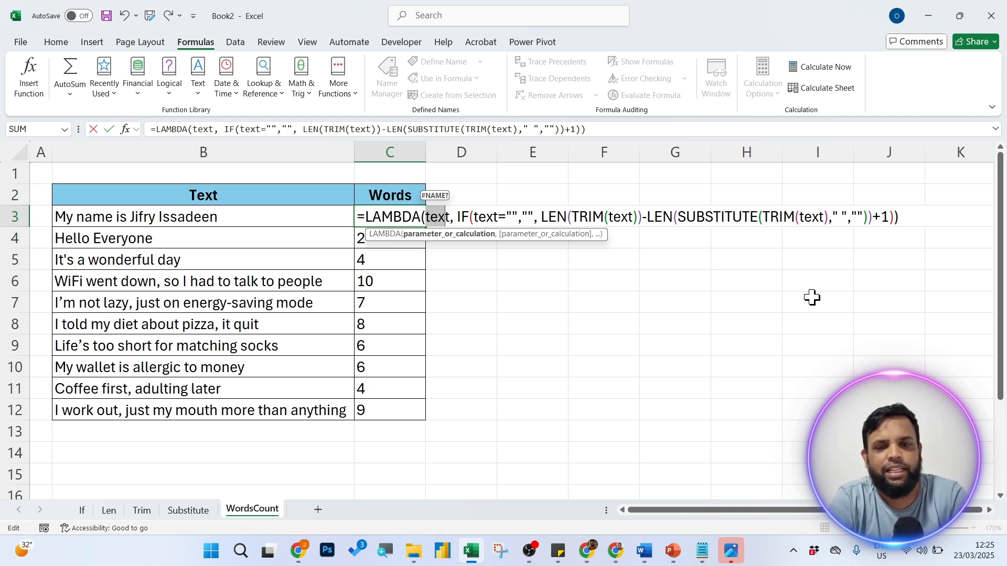
key(Return)
Cut the entire LAMBDA formula out of C3, leaving the cell empty.
click(399, 218)
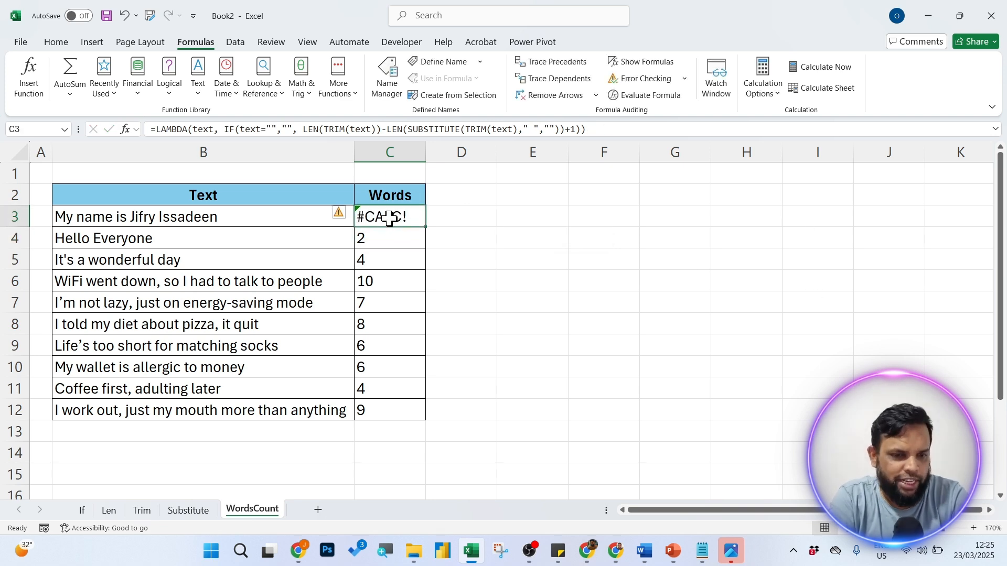
double_click(392, 217)
drag(356, 217, 962, 210)
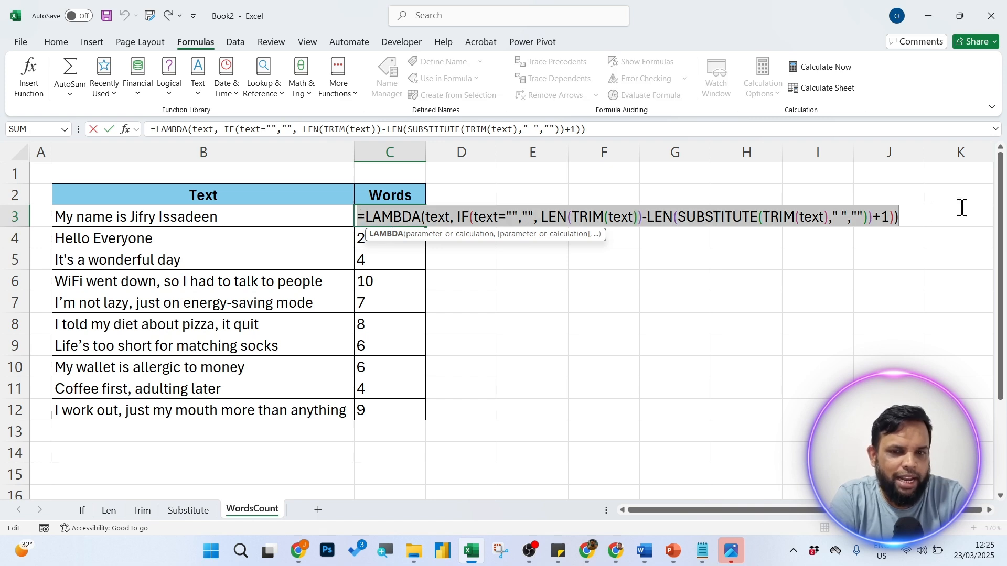
key(ctrl+x)
click(597, 334)
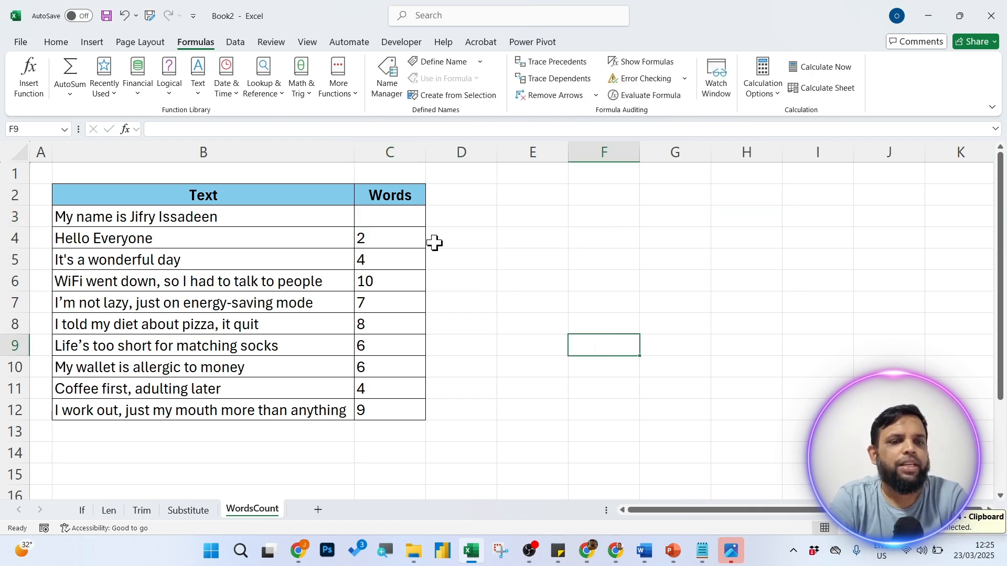
Start a new workbook-scoped name in the Name Manager and call it COUNTWORDS.
click(395, 217)
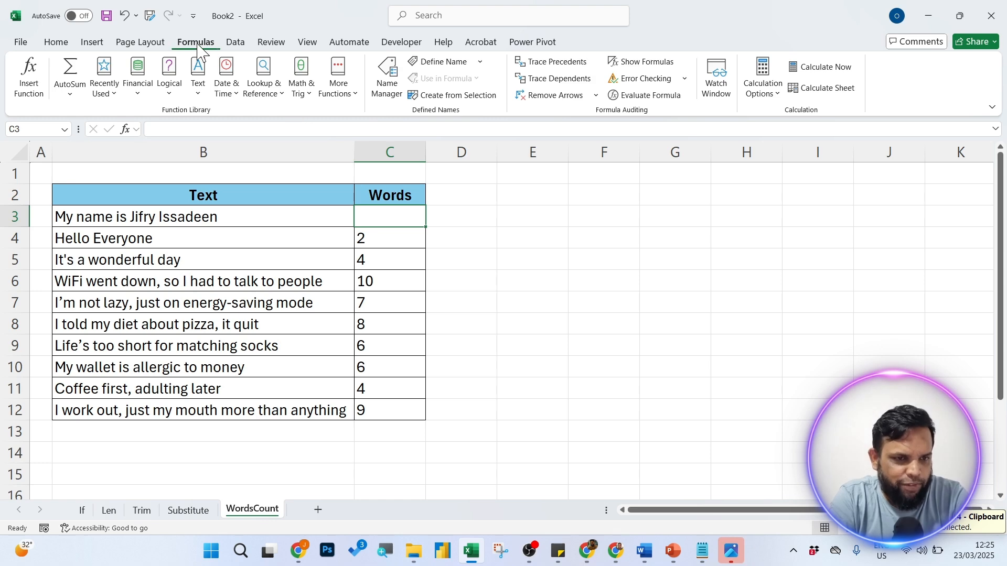
click(56, 43)
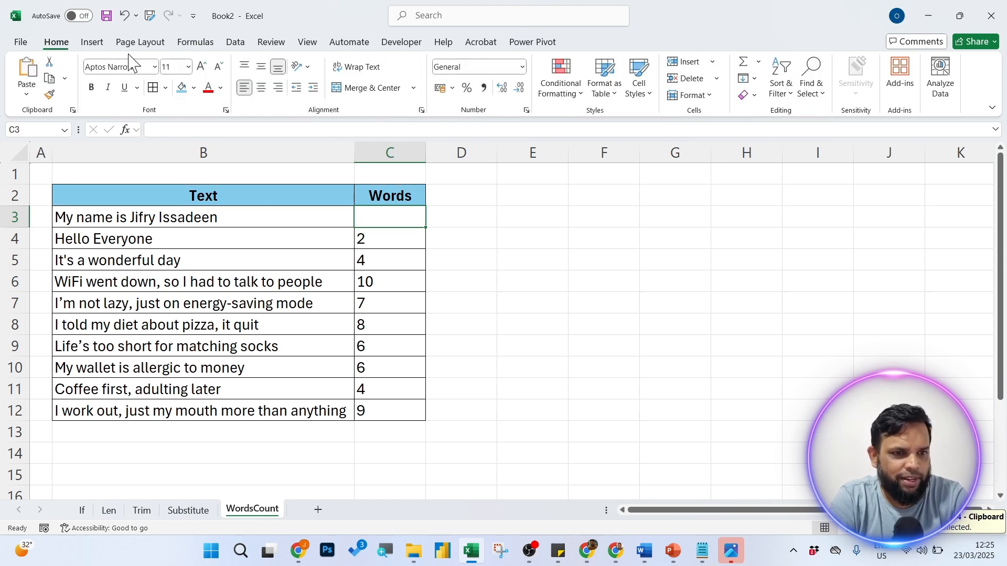
click(203, 43)
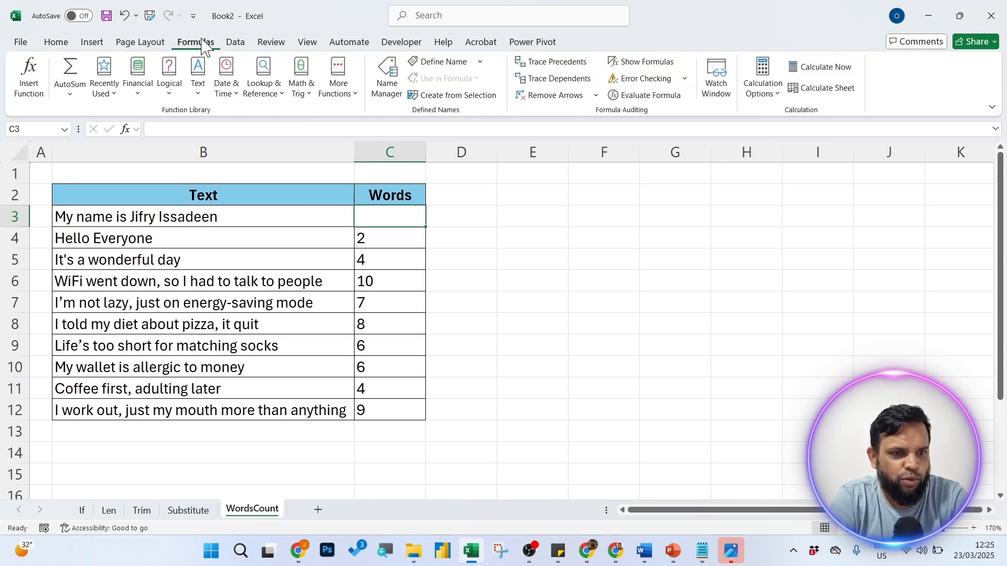
click(389, 84)
drag(505, 100, 636, 112)
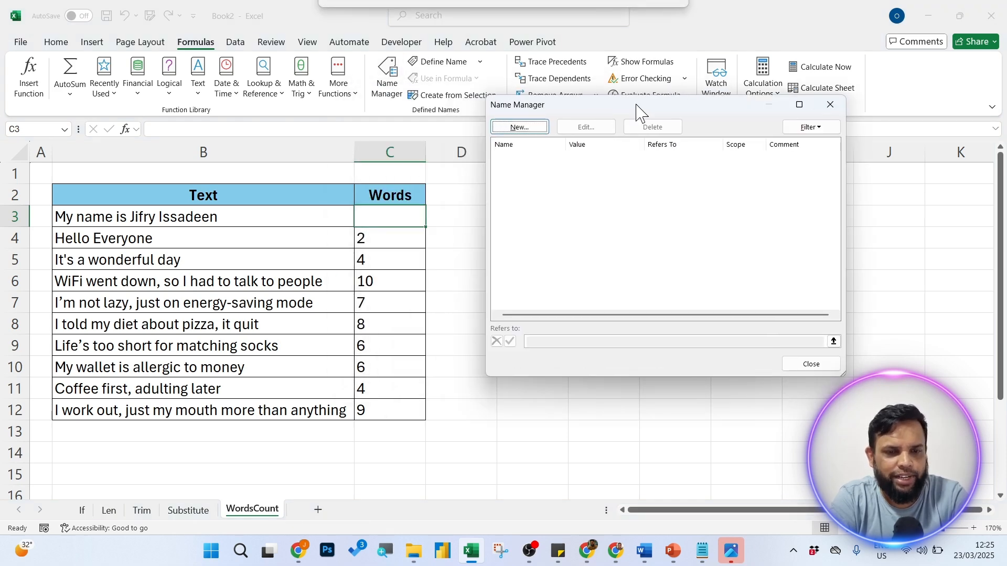
click(517, 127)
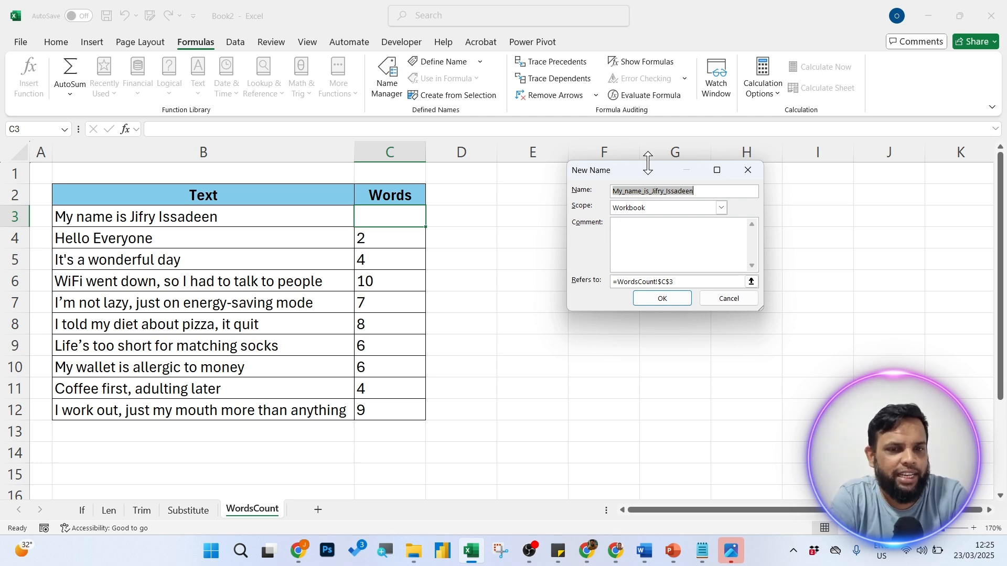
drag(643, 172, 547, 195)
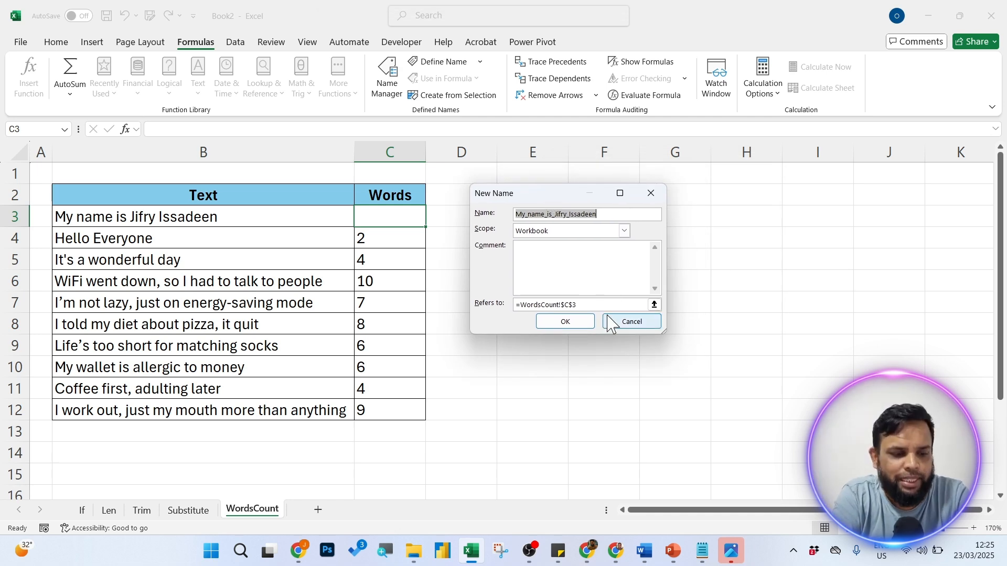
text(Co)
key(BackSpace)
key(BackSpace)
key(BackSpace)
key(BackSpace)
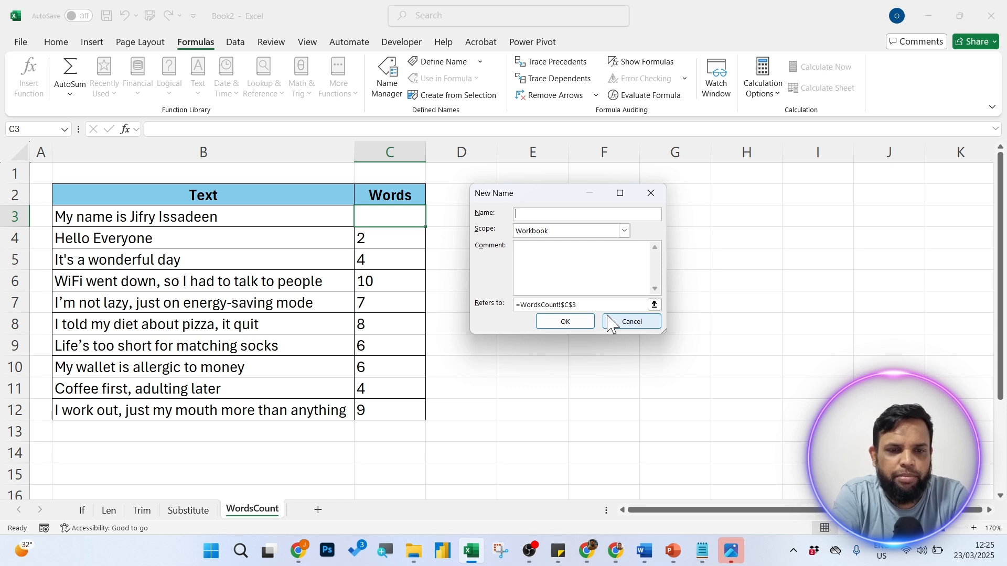
text(COUNTWORDS)
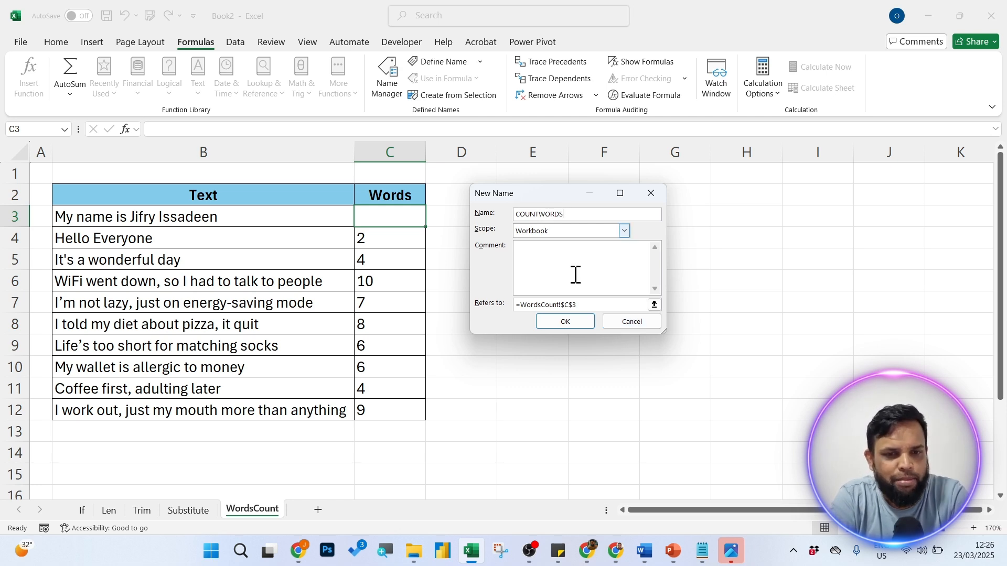
Replace the COUNTWORDS reference with the cut LAMBDA formula, save the name and close the Name Manager.
click(580, 305)
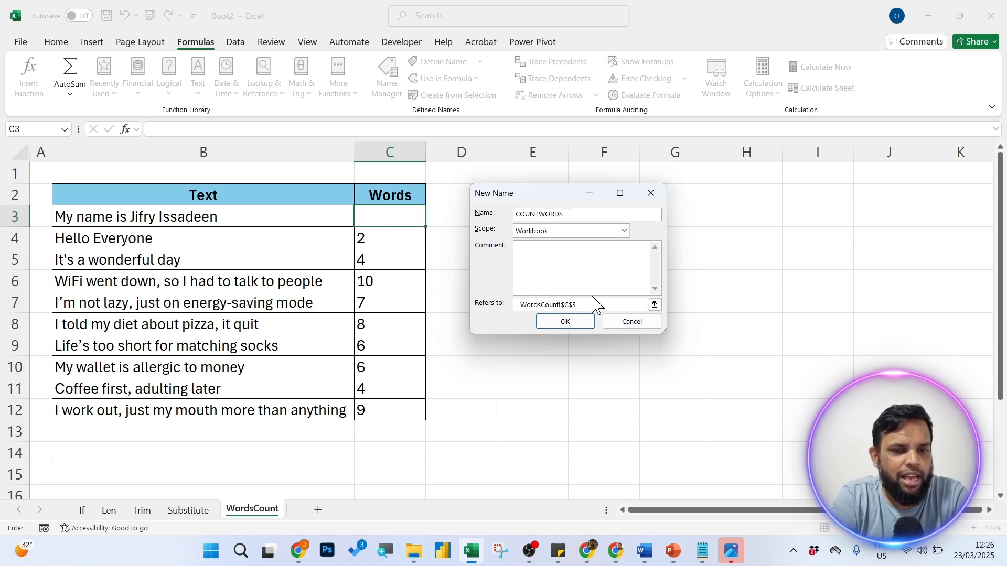
drag(582, 305, 490, 300)
key(ctrl+v)
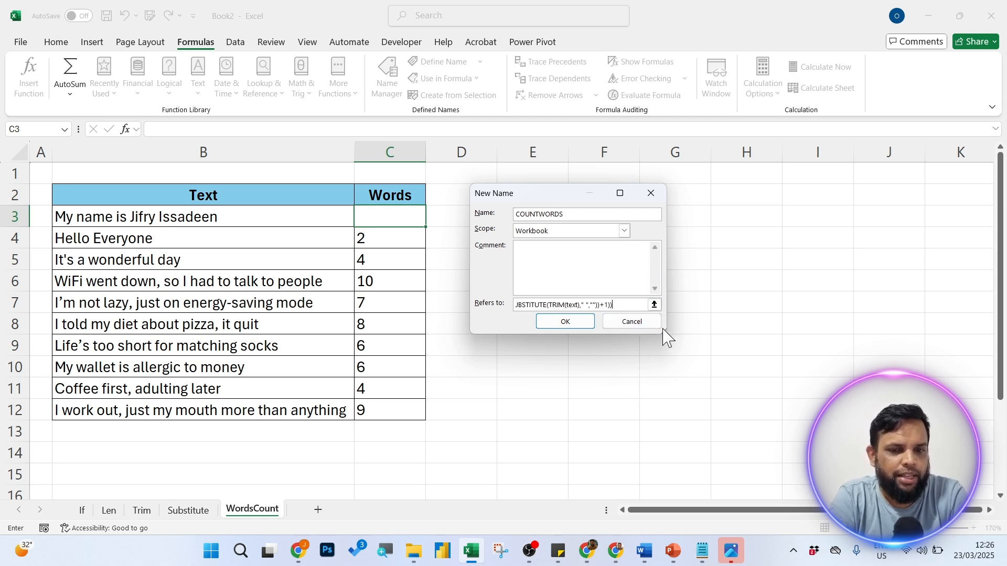
drag(664, 333, 682, 339)
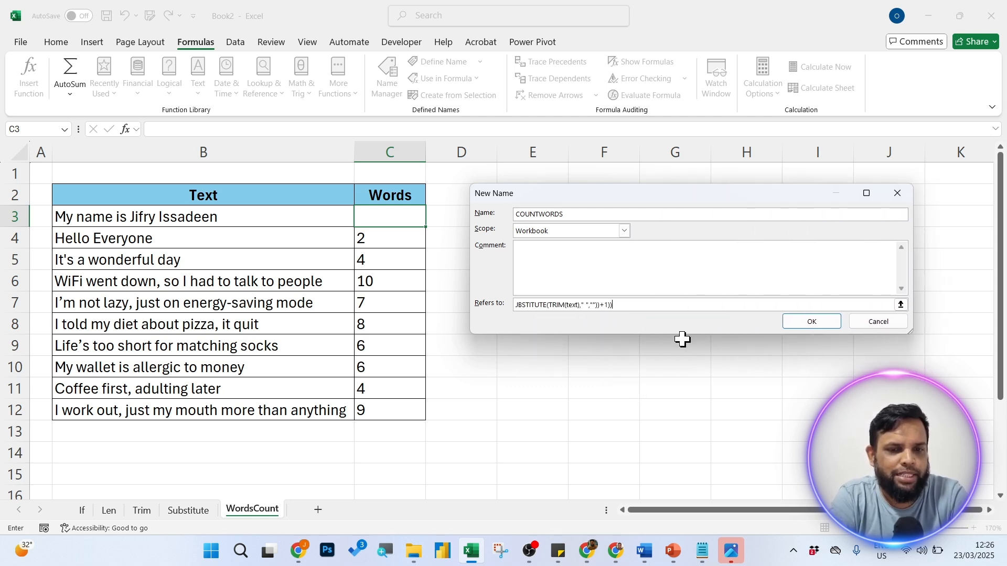
click(491, 311)
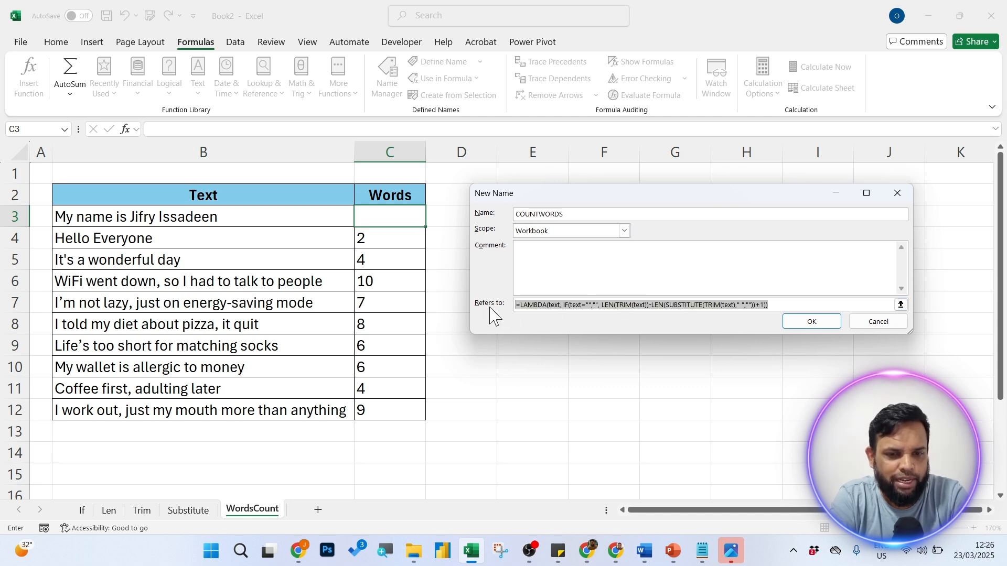
click(561, 304)
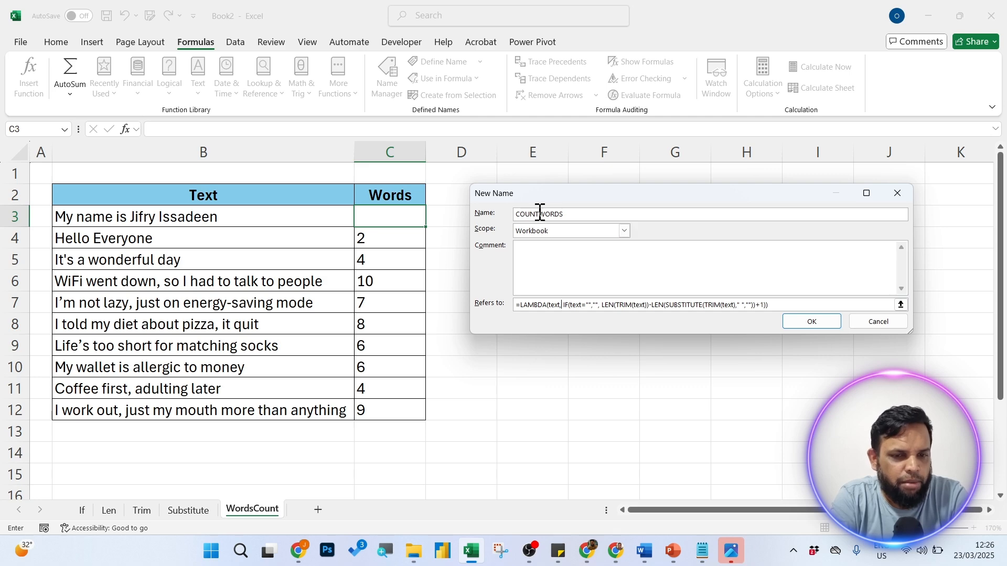
click(813, 323)
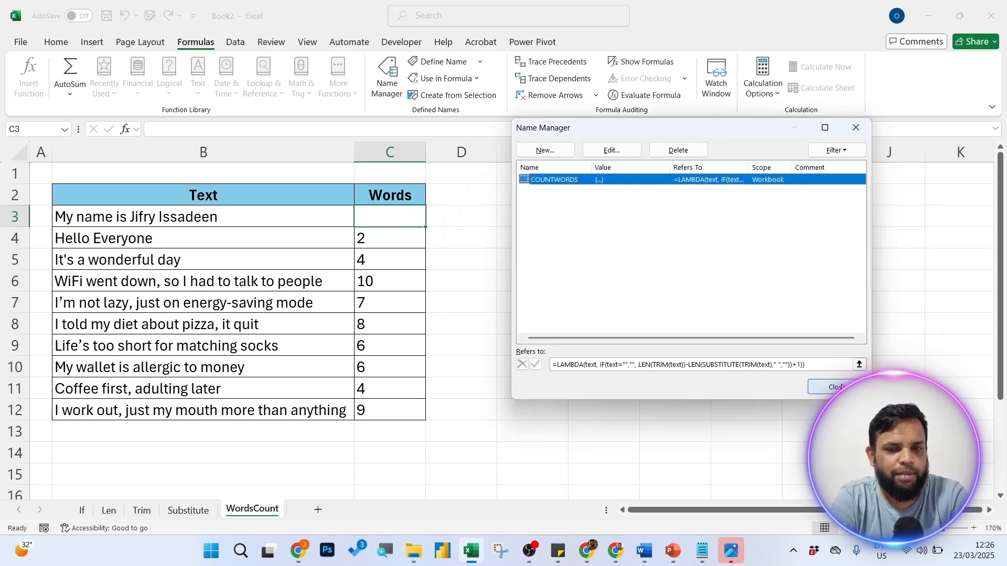
click(836, 387)
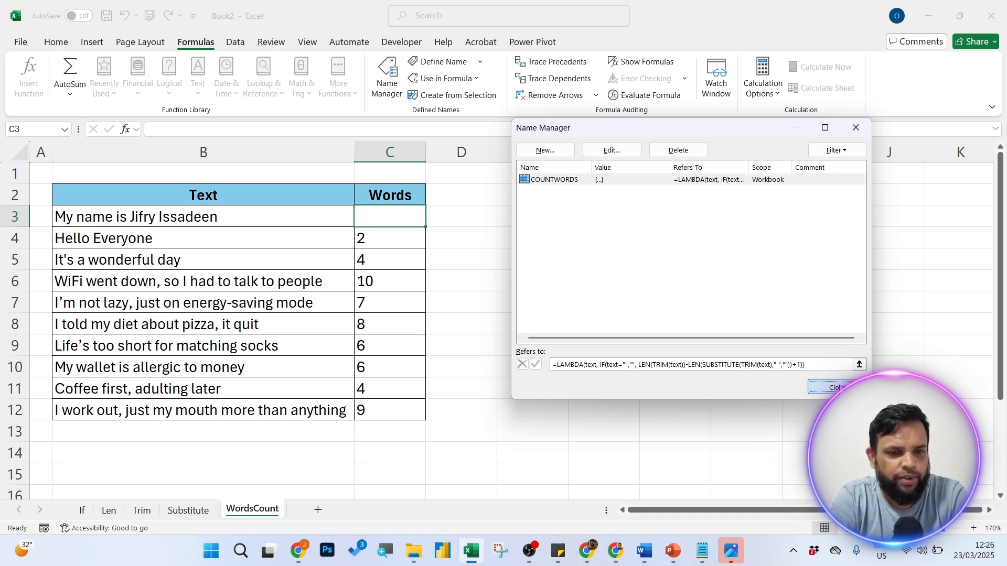
click(629, 392)
Clear the old LAMBDA formulas from the Words column in C4:C12.
drag(382, 238, 393, 416)
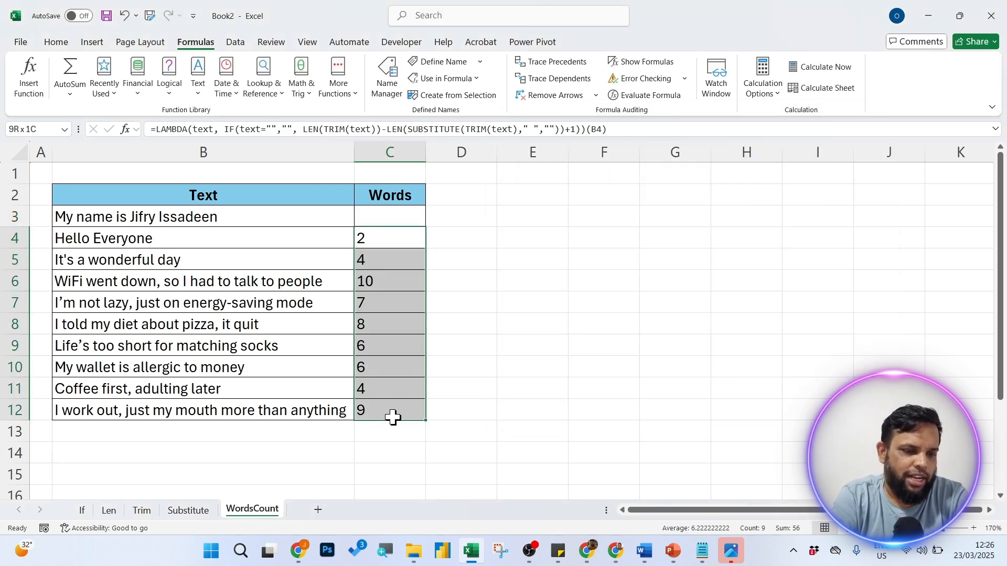
click(496, 313)
drag(391, 239, 397, 407)
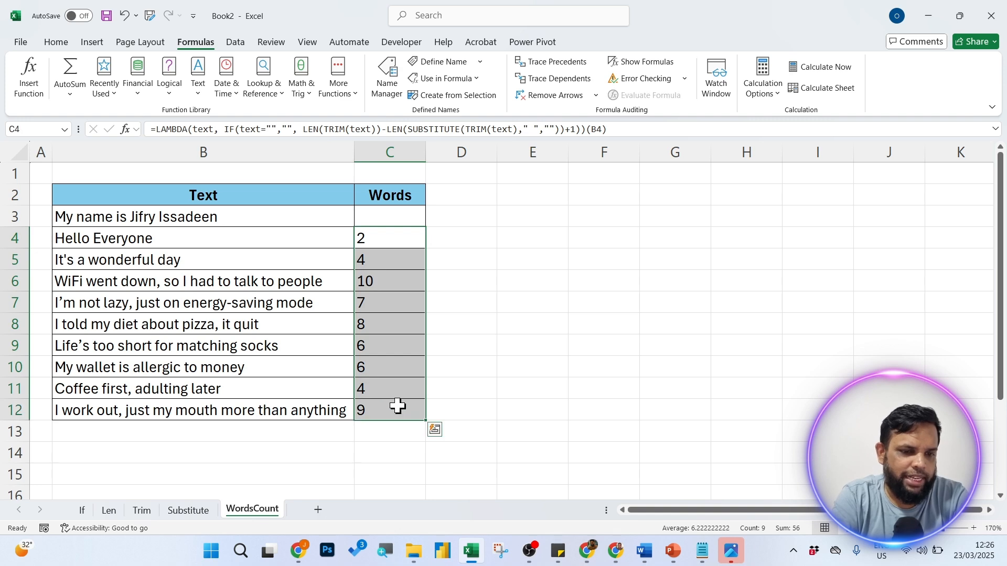
key(Delete)
click(528, 332)
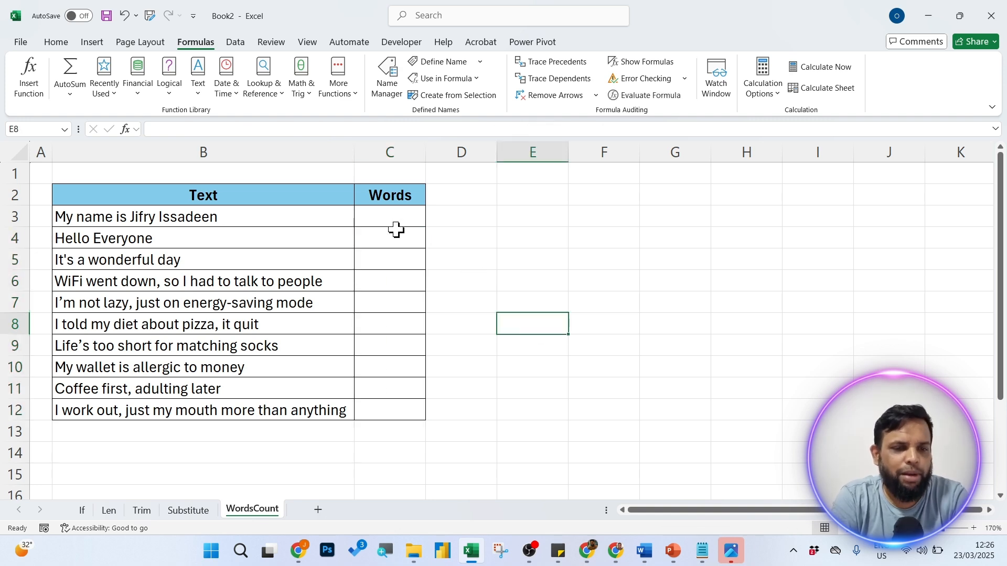
Enter a formula in C3 that applies the custom COUNTWORDS function to the text in B3.
click(394, 221)
text(=)
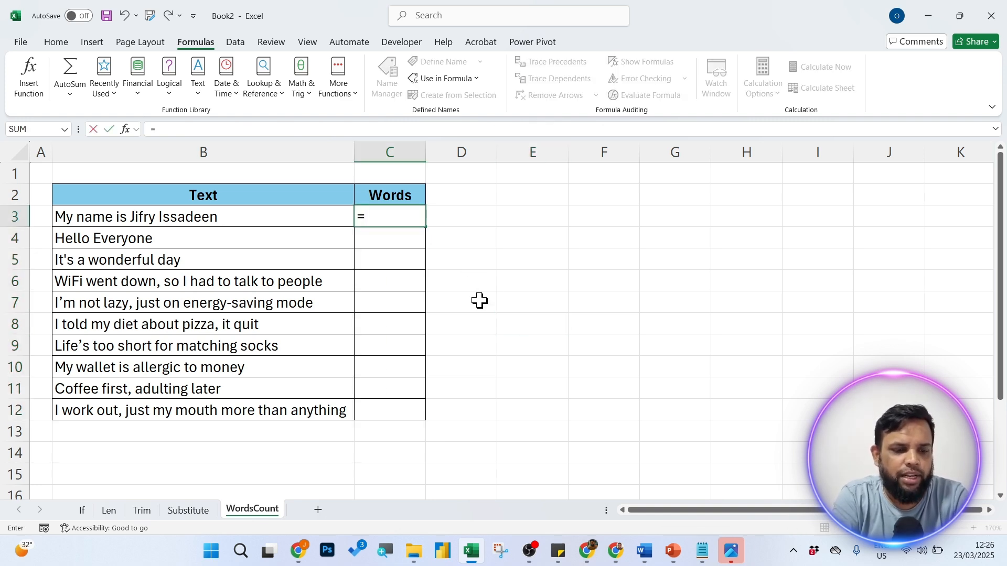
text(countw)
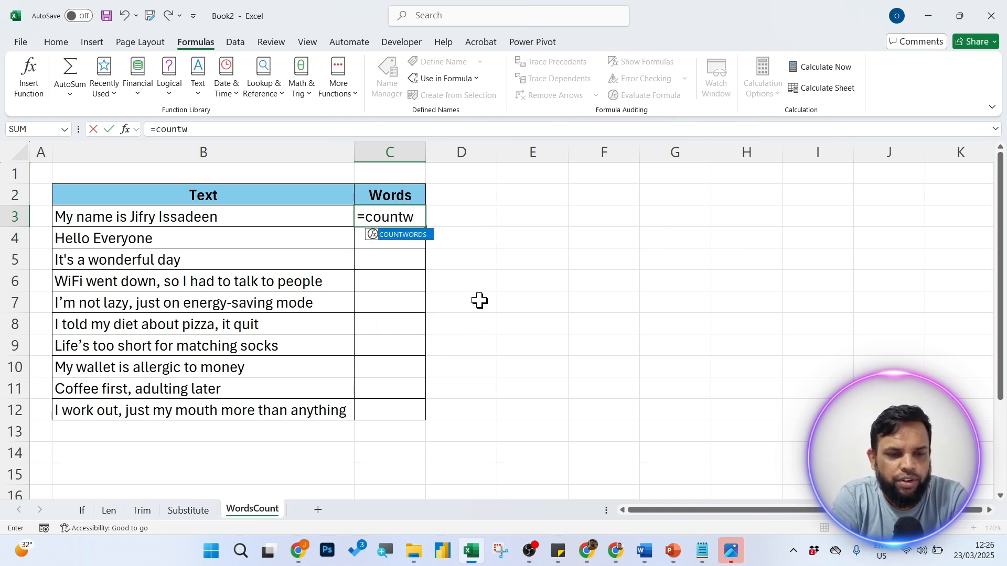
key(Tab)
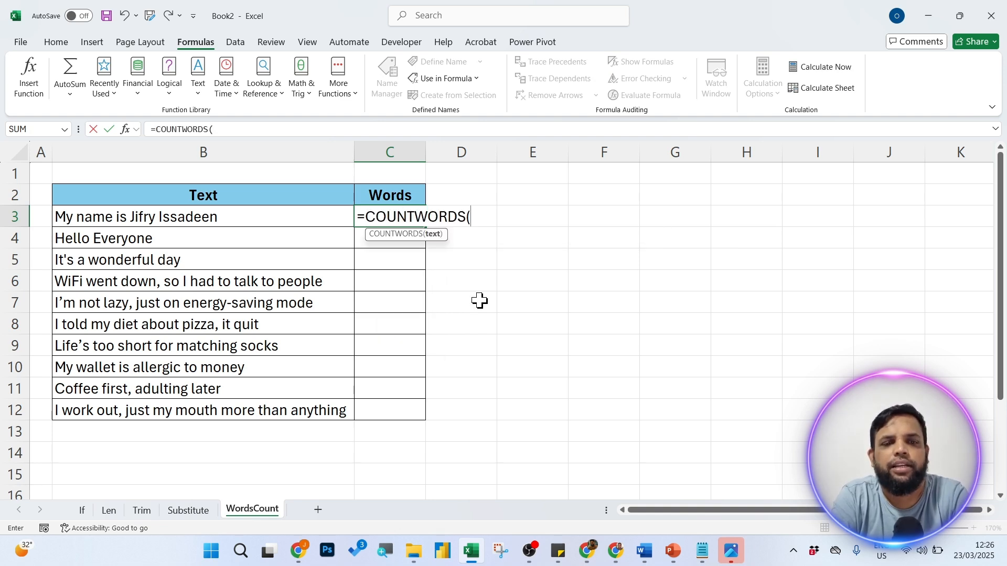
click(203, 217)
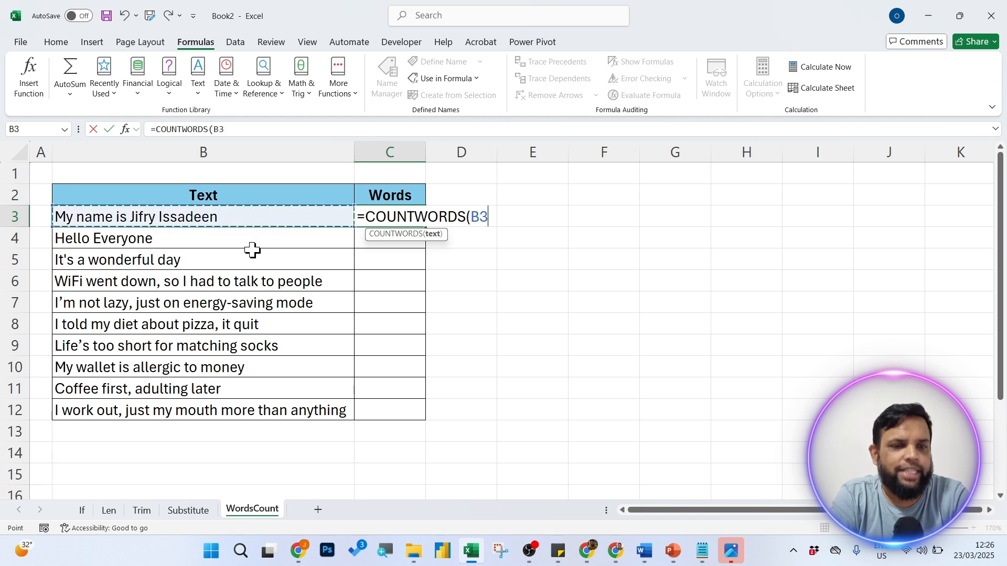
key(Return)
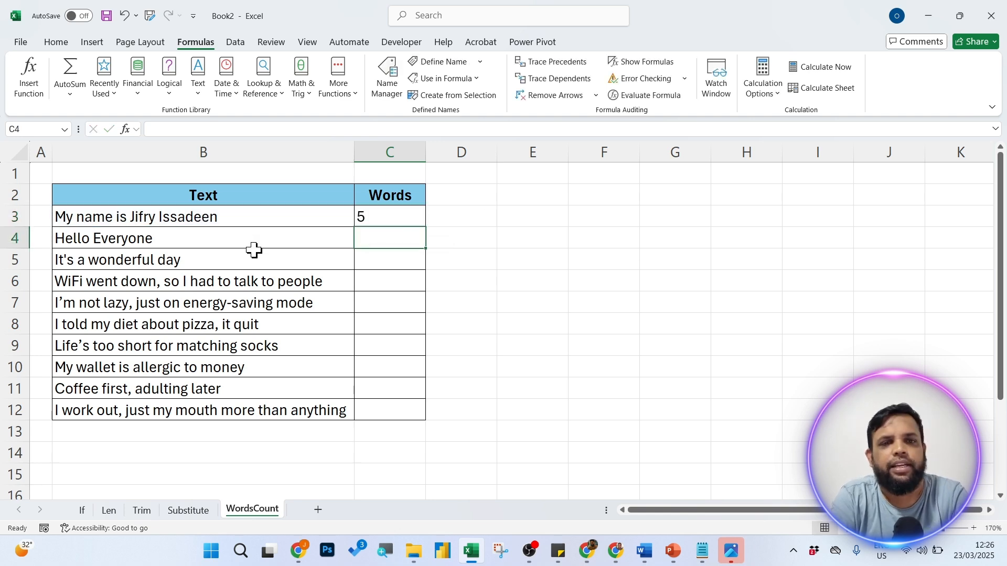
Fill the COUNTWORDS formula from C3 down through C12.
click(392, 215)
drag(425, 226, 427, 423)
click(585, 343)
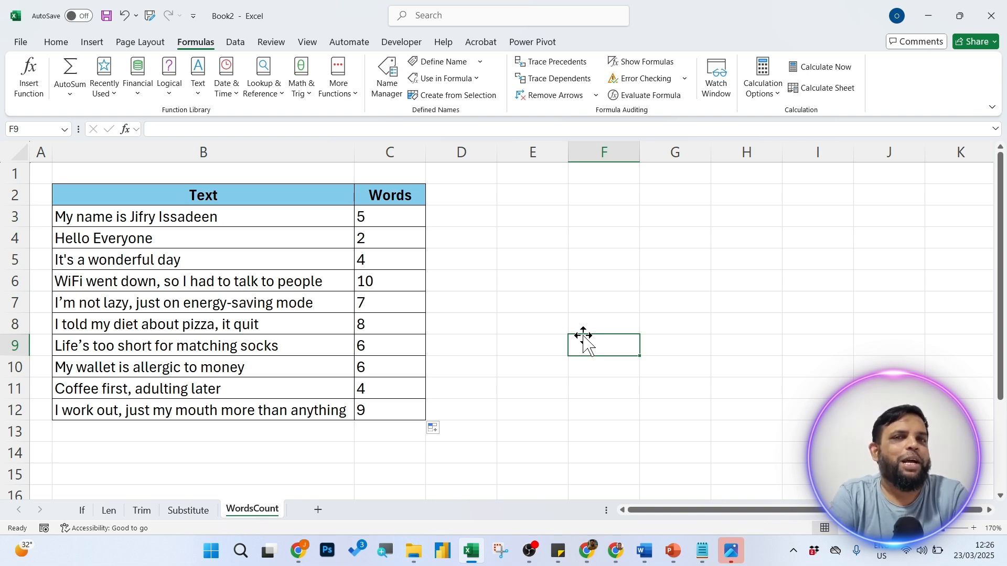